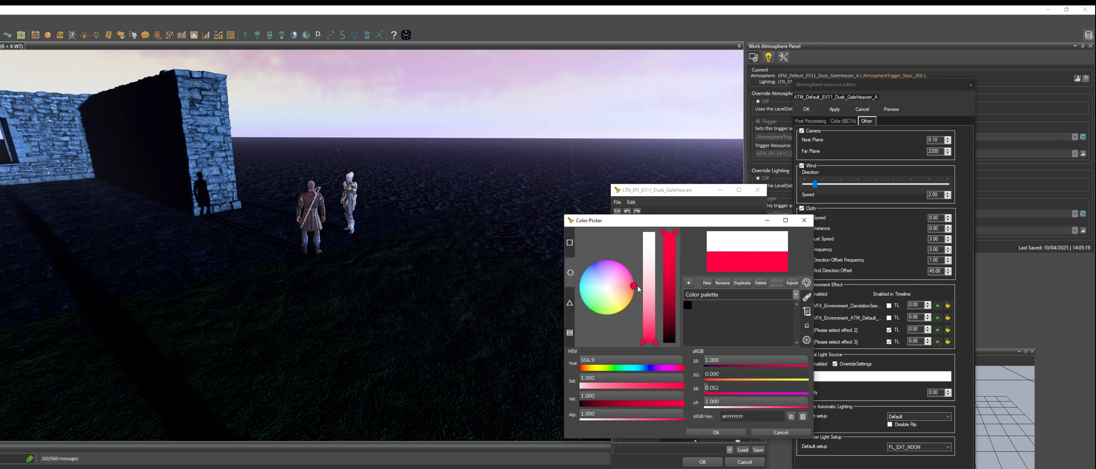
# Apply the red Atmospheric Scattering sun color, then lower the Volumetric Clouds ambient light to 0.00 and reduce their sun light
pyautogui.click(708, 432)
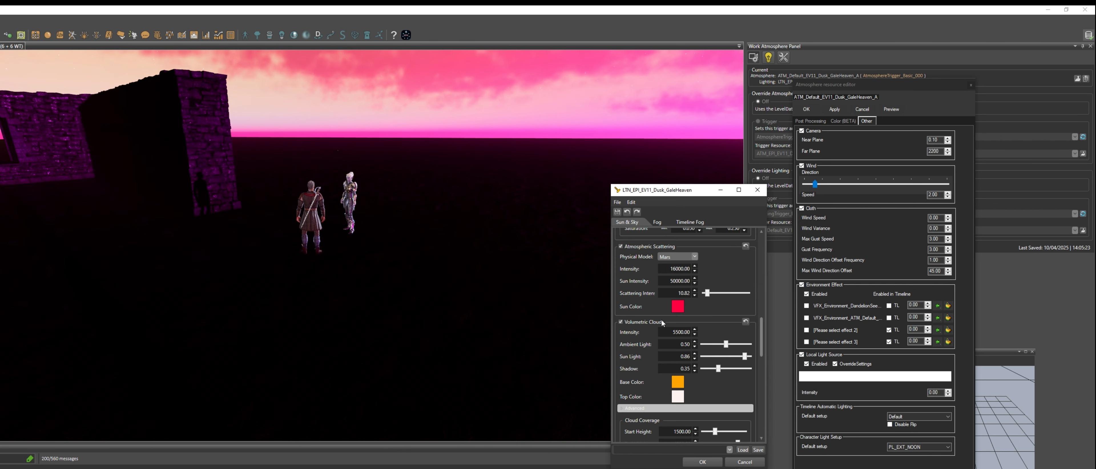
pyautogui.moveTo(722, 346); pyautogui.dragTo(697, 346)
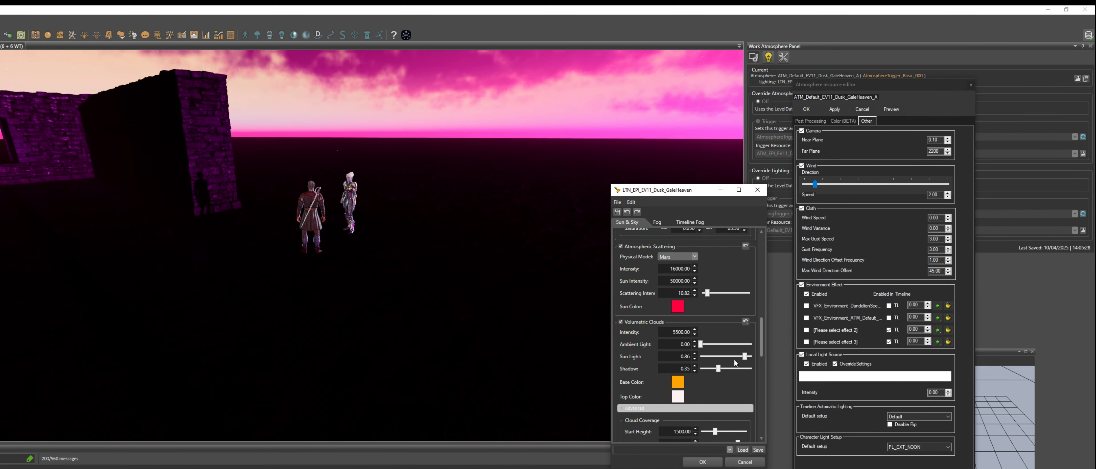
pyautogui.moveTo(745, 357); pyautogui.dragTo(683, 362)
# Set the Cloud Coverage start height to 2258.93, wind speed to 16.07 and rain coverage to 19.96, and view the available coverage textures
pyautogui.scroll(-8, 683, 363)
pyautogui.moveTo(715, 278)
pyautogui.mouseDown()
pyautogui.moveTo(724, 280)
pyautogui.moveTo(702, 282)
pyautogui.moveTo(721, 286)
pyautogui.mouseUp()
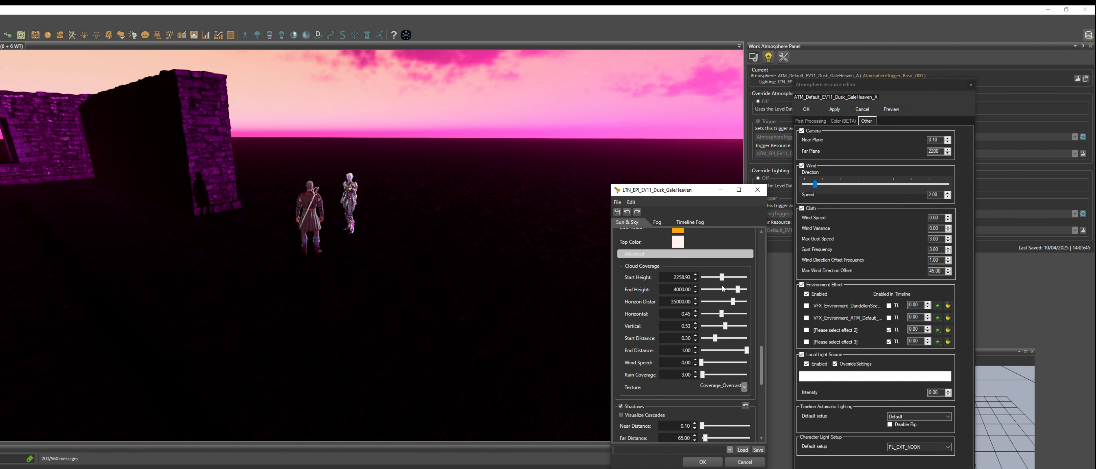
pyautogui.moveTo(701, 363); pyautogui.dragTo(715, 377)
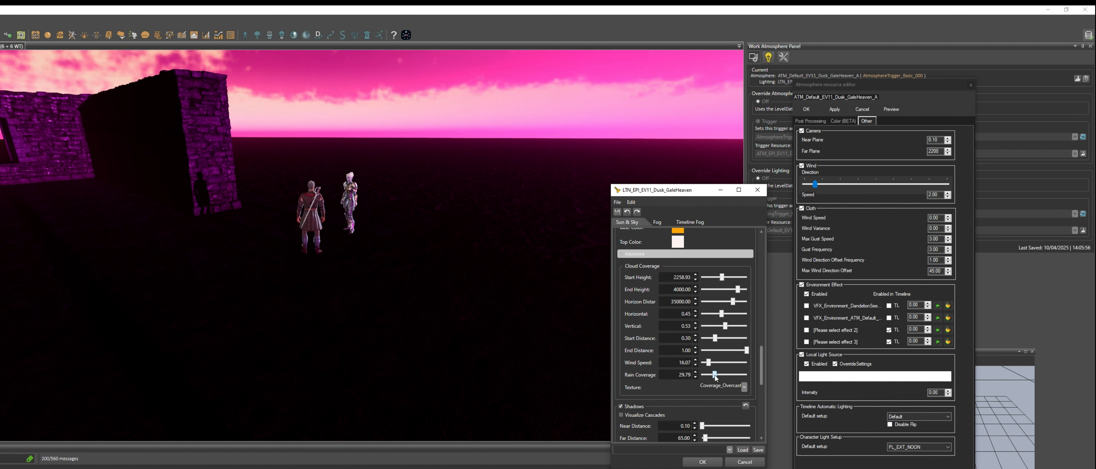
pyautogui.click(743, 388)
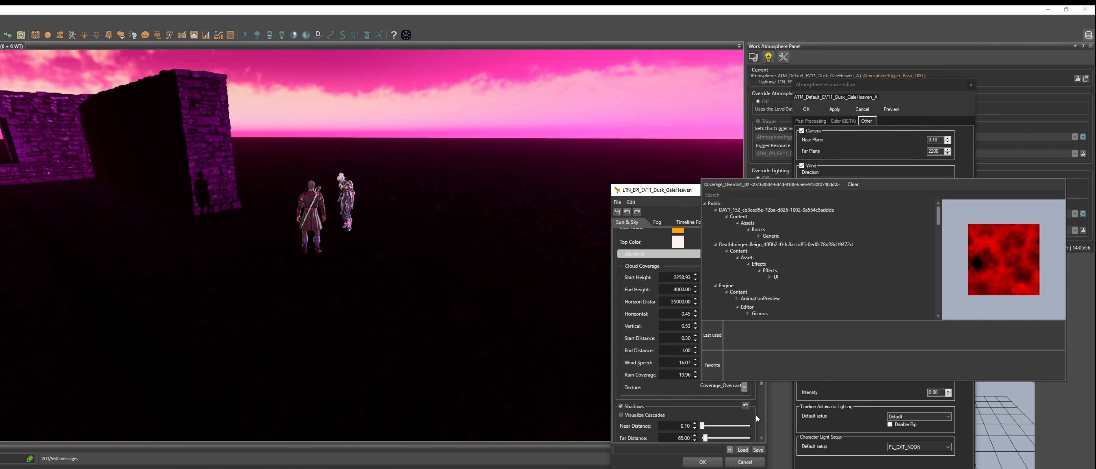
pyautogui.click(723, 398)
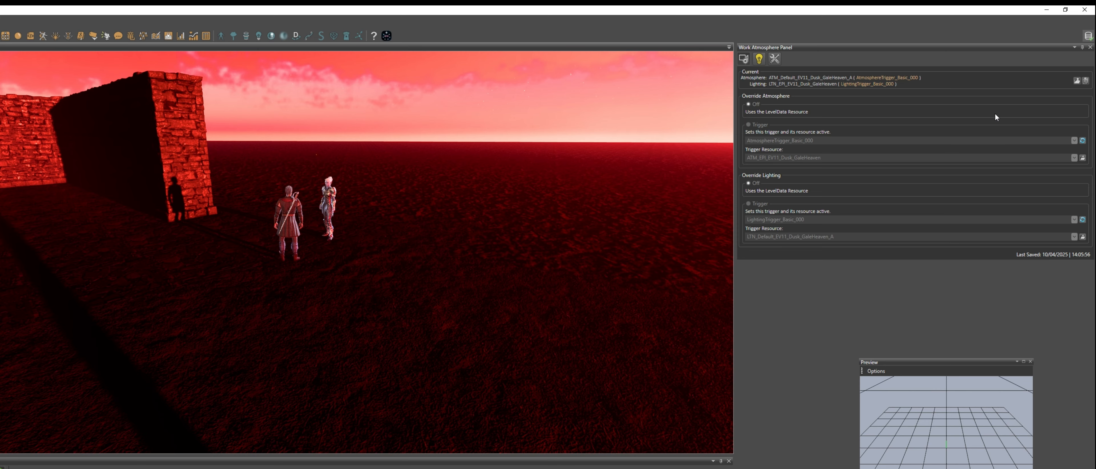
# Reopen the current atmosphere and lighting resources for editing and bring up the lighting's Shadows settings
pyautogui.click(1077, 81)
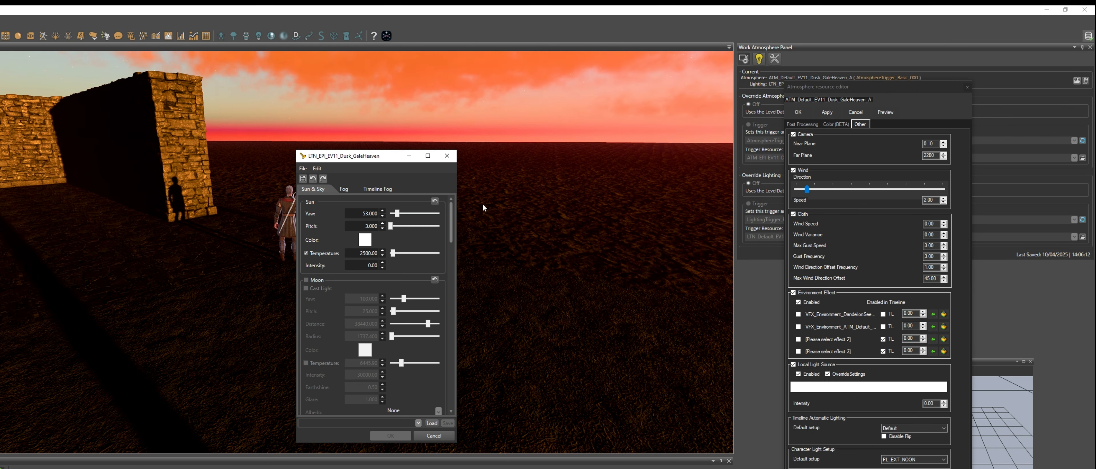
pyautogui.moveTo(392, 159); pyautogui.dragTo(683, 166)
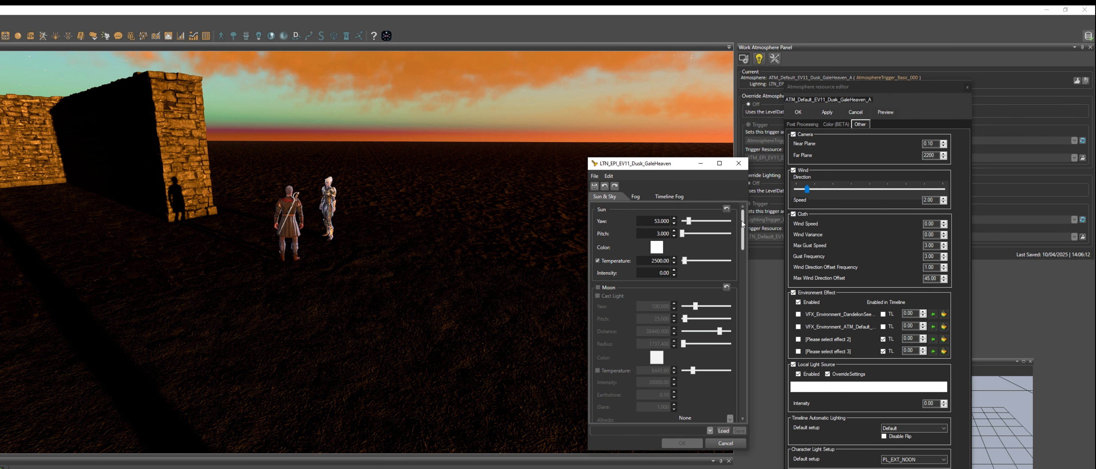
pyautogui.moveTo(742, 224); pyautogui.dragTo(752, 364)
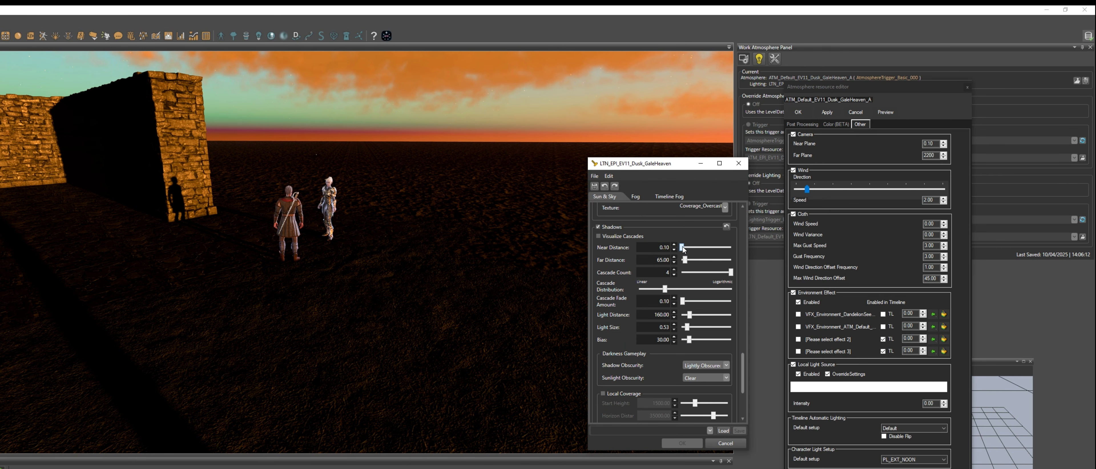
# Preview the shadow cascades and set the shadows' far distance to 175.16, light distance to 617.17, light size to 1.38 and bias to 38.47
pyautogui.moveTo(683, 247); pyautogui.dragTo(750, 243)
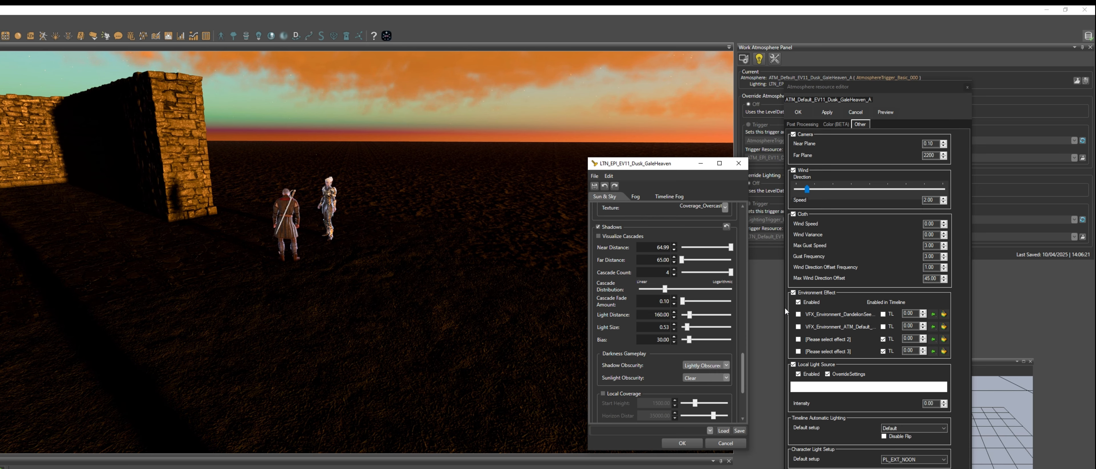
pyautogui.moveTo(730, 247); pyautogui.dragTo(779, 281)
pyautogui.click(635, 236)
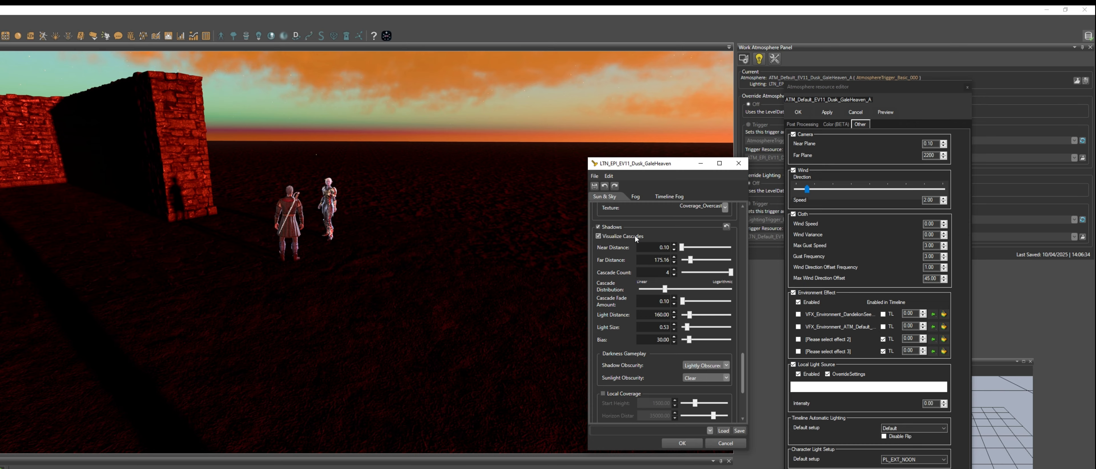
pyautogui.click(635, 237)
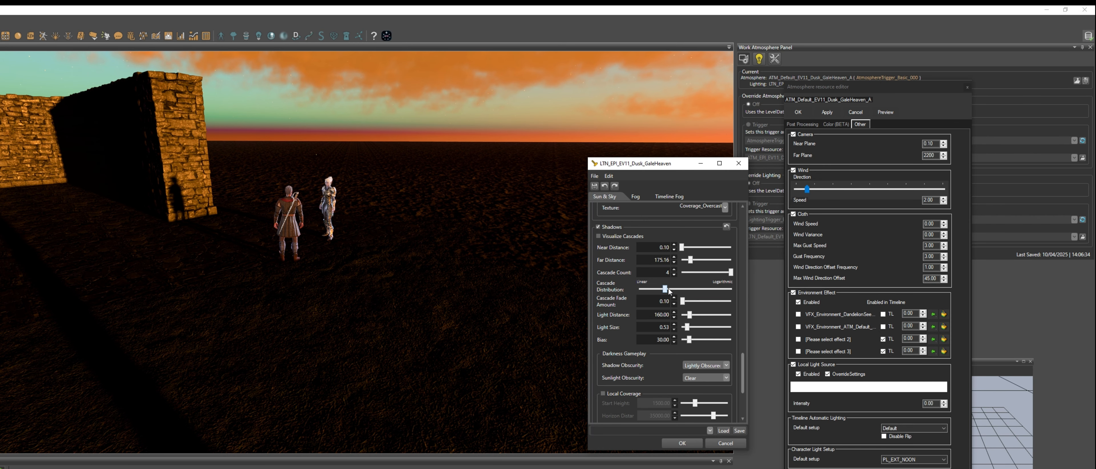
pyautogui.moveTo(665, 289); pyautogui.dragTo(700, 341)
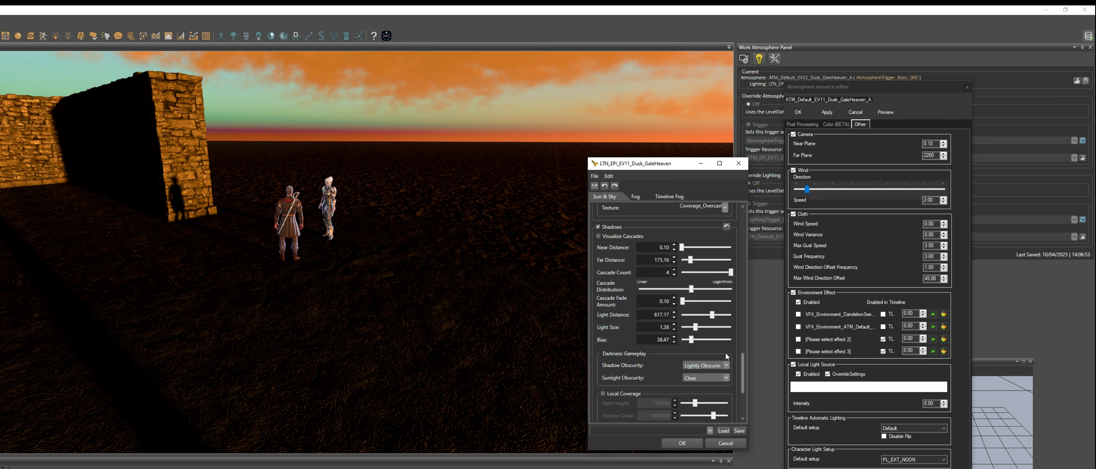
# Set the Darkness Gameplay shadow obscurity to Heavily Obscured and the sunlight obscurity to Clear
pyautogui.click(725, 365)
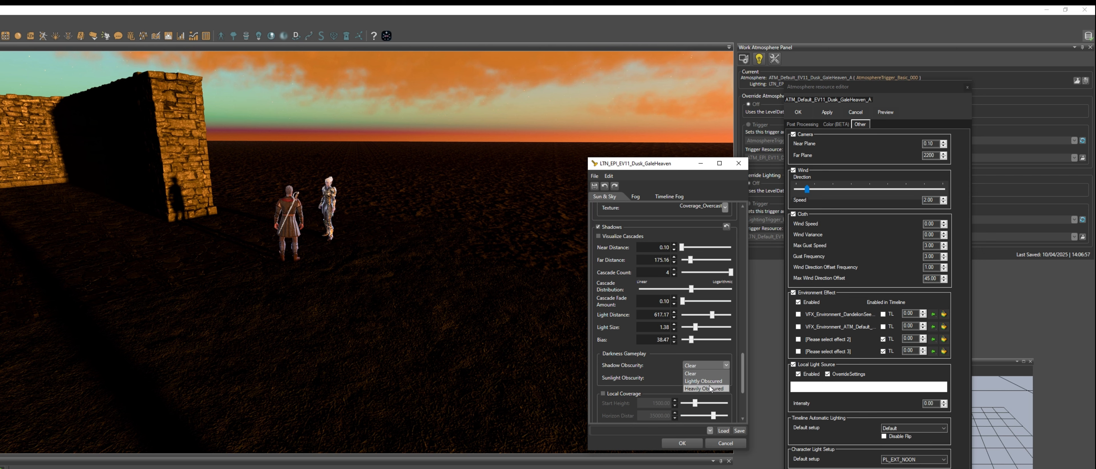
pyautogui.click(707, 386)
pyautogui.click(723, 378)
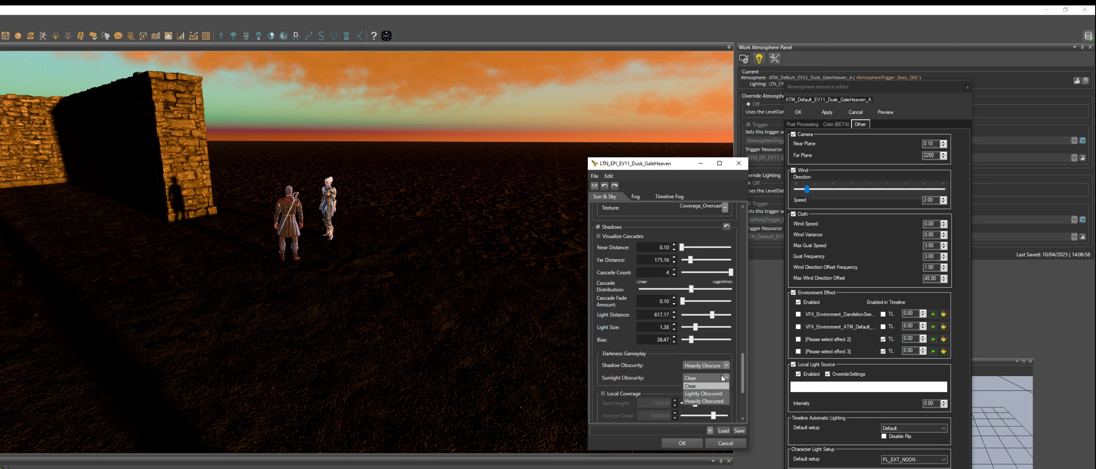
pyautogui.click(703, 393)
pyautogui.click(719, 377)
pyautogui.click(713, 386)
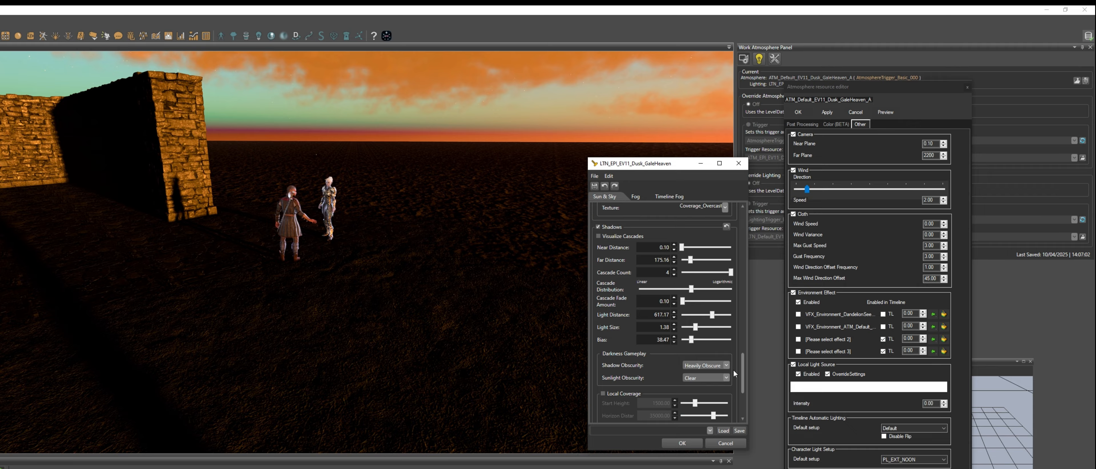
# Enable Local Coverage with a start height of 1812.50, and set the SSAO bias to 0.18 and direct light influence to 97
pyautogui.scroll(-3, 615, 267)
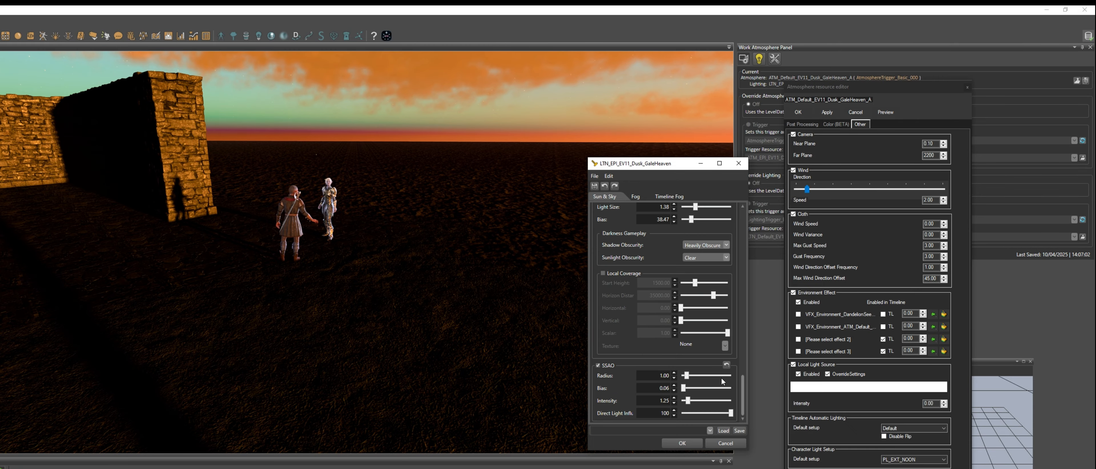
pyautogui.click(627, 276)
pyautogui.moveTo(697, 285); pyautogui.dragTo(698, 284)
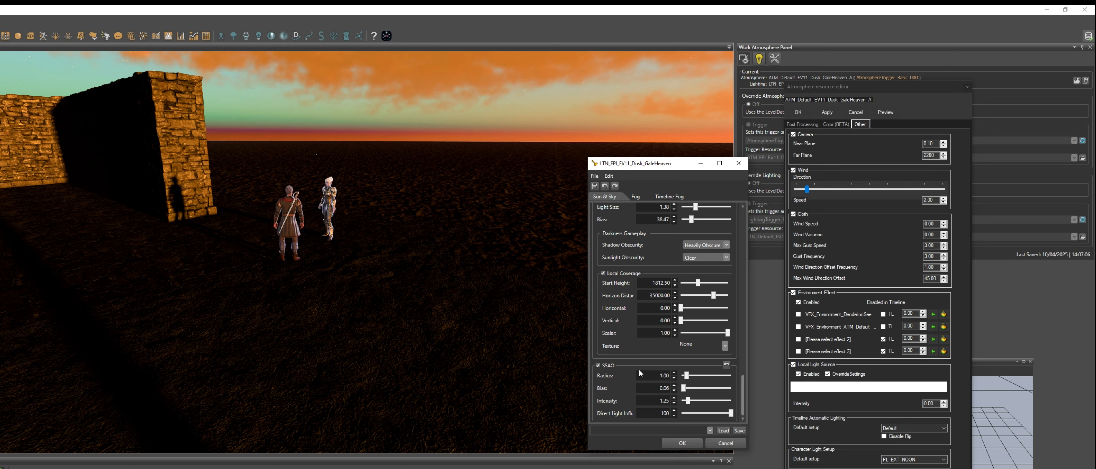
pyautogui.moveTo(730, 413)
pyautogui.mouseDown()
pyautogui.moveTo(703, 412)
pyautogui.moveTo(729, 413)
pyautogui.mouseUp()
pyautogui.moveTo(684, 390)
pyautogui.mouseDown()
pyautogui.moveTo(704, 391)
pyautogui.moveTo(688, 387)
pyautogui.mouseUp()
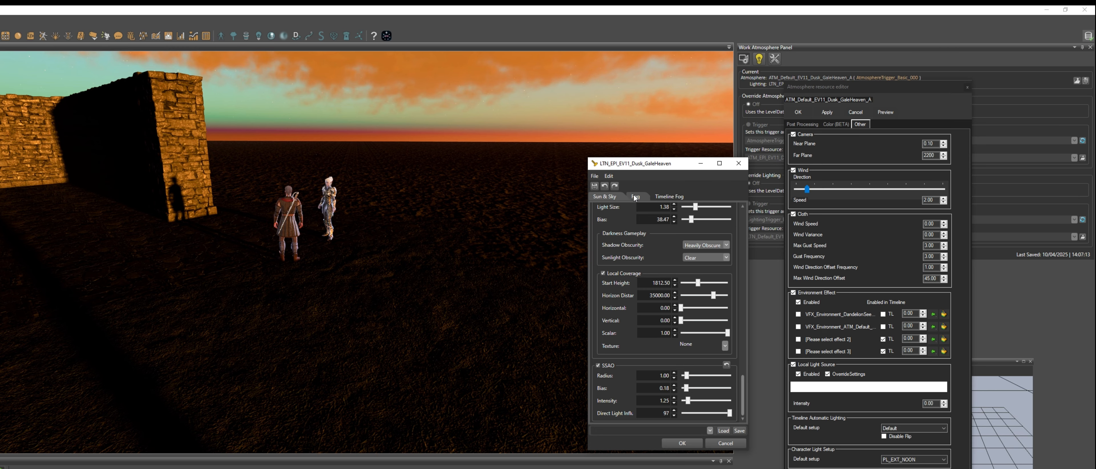
# Set the global fog phase to -42.97 and draw distance to 3433.05, and try out the Layer 0 noise coverage
pyautogui.click(645, 198)
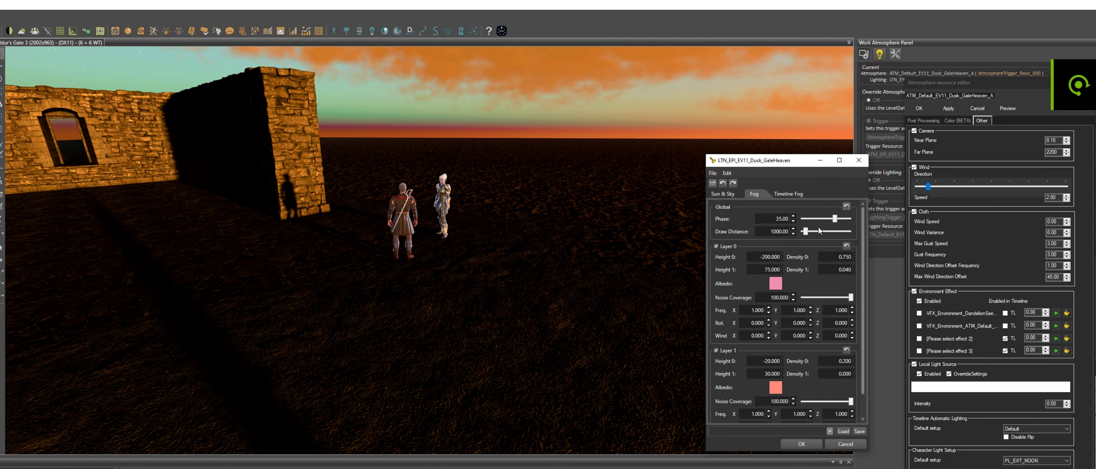
pyautogui.moveTo(836, 220)
pyautogui.mouseDown()
pyautogui.moveTo(806, 221)
pyautogui.moveTo(863, 220)
pyautogui.moveTo(813, 221)
pyautogui.moveTo(837, 231)
pyautogui.moveTo(820, 232)
pyautogui.mouseUp()
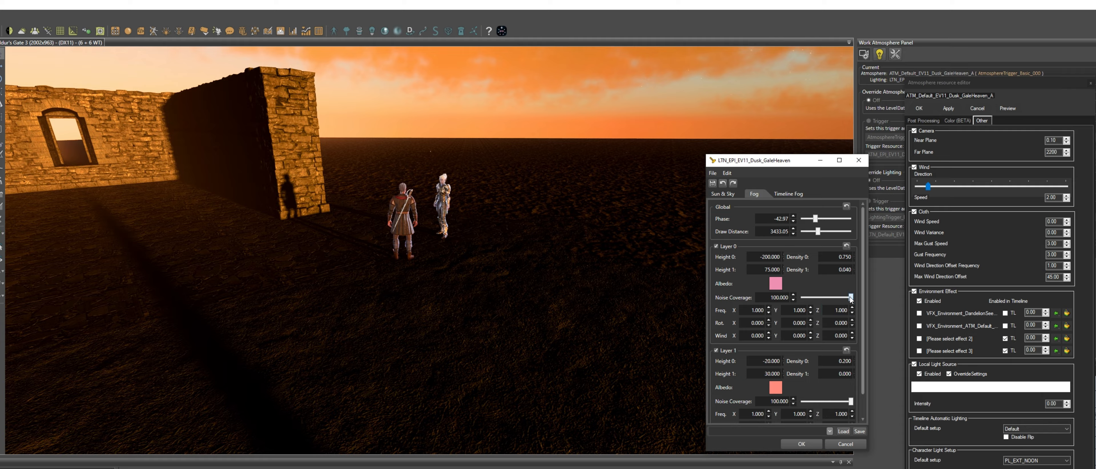
pyautogui.moveTo(850, 297)
pyautogui.mouseDown()
pyautogui.moveTo(784, 298)
pyautogui.moveTo(895, 291)
pyautogui.moveTo(862, 284)
pyautogui.moveTo(860, 309)
pyautogui.mouseUp()
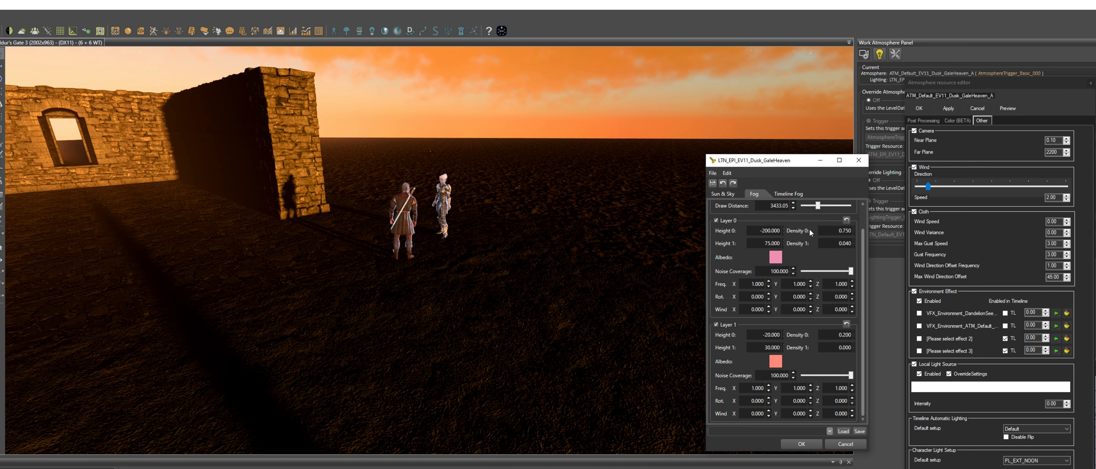
# Examine the Timeline Fog settings and the list of loadable lighting presets
pyautogui.click(784, 194)
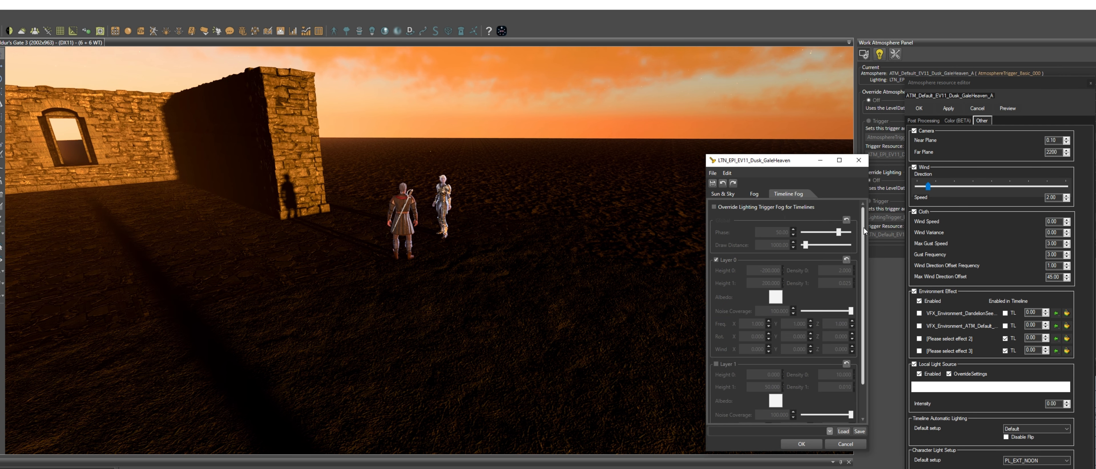
pyautogui.moveTo(864, 228)
pyautogui.mouseDown()
pyautogui.moveTo(861, 283)
pyautogui.moveTo(857, 204)
pyautogui.mouseUp()
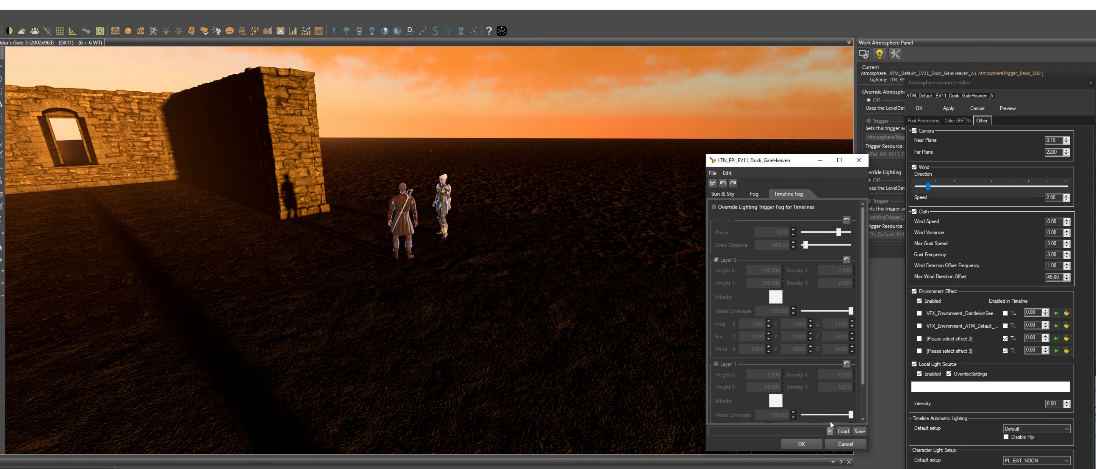
pyautogui.click(829, 431)
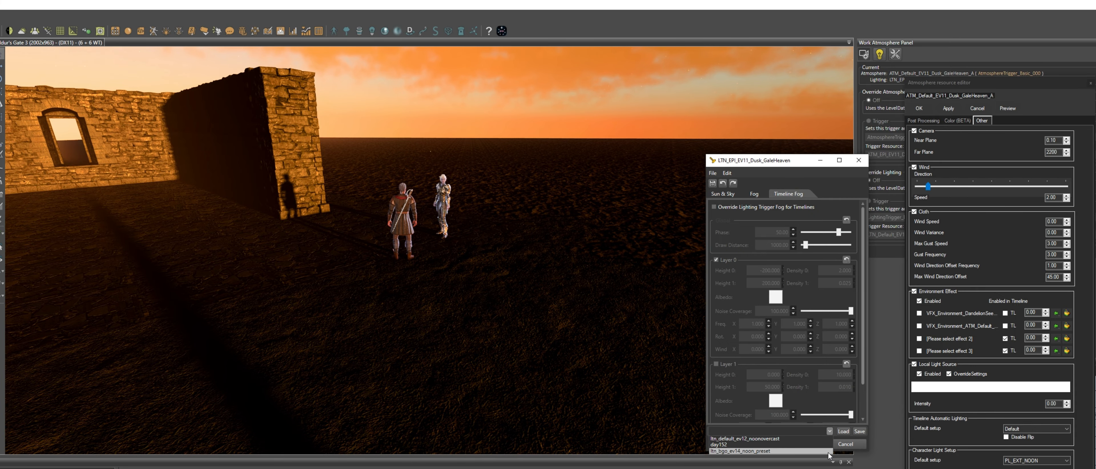
pyautogui.click(822, 431)
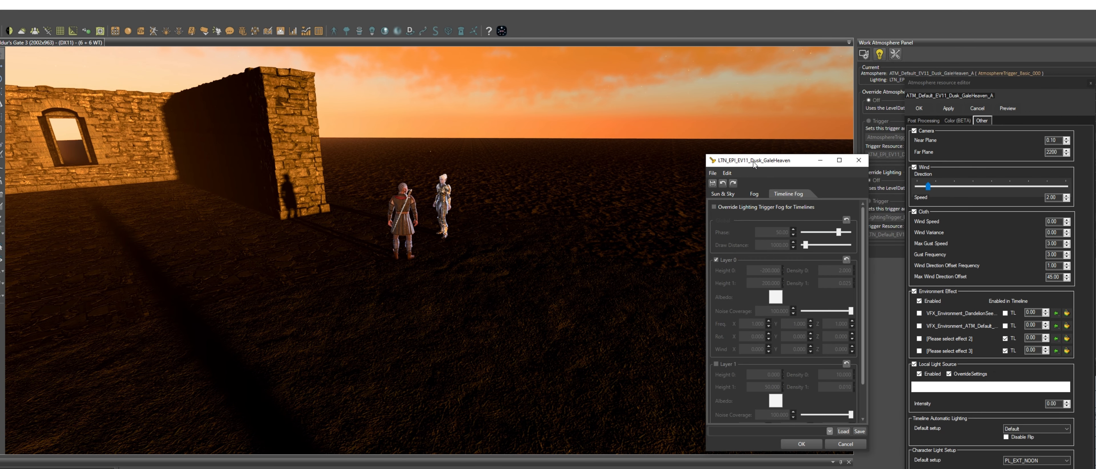
# Move the lighting and atmosphere editors apart, and close the atmosphere editor without saving the changes
pyautogui.moveTo(752, 161); pyautogui.dragTo(1081, 235)
pyautogui.moveTo(981, 80); pyautogui.dragTo(807, 78)
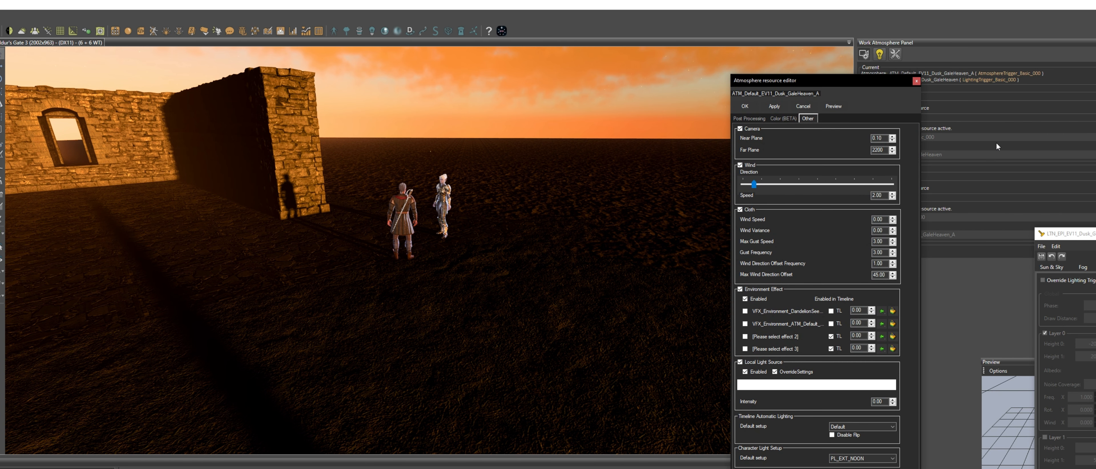
pyautogui.click(915, 81)
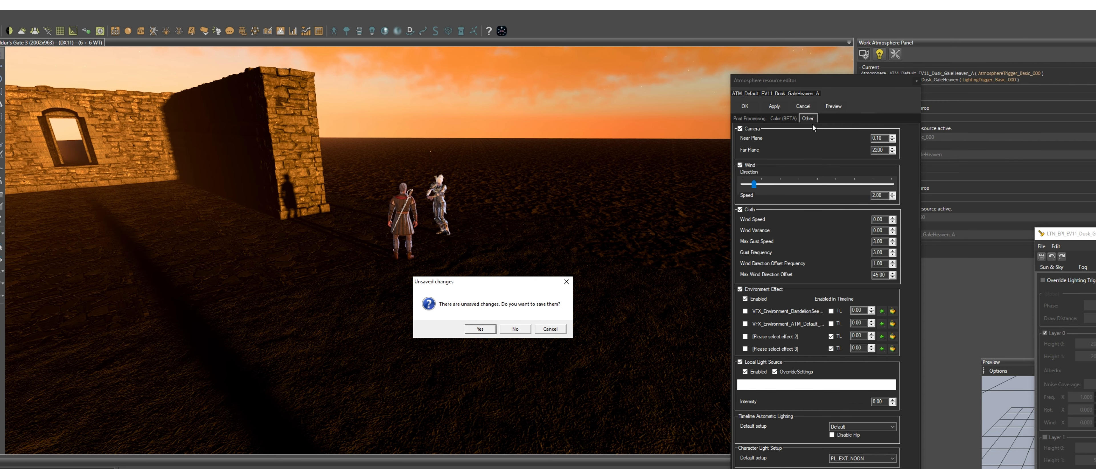
pyautogui.click(515, 328)
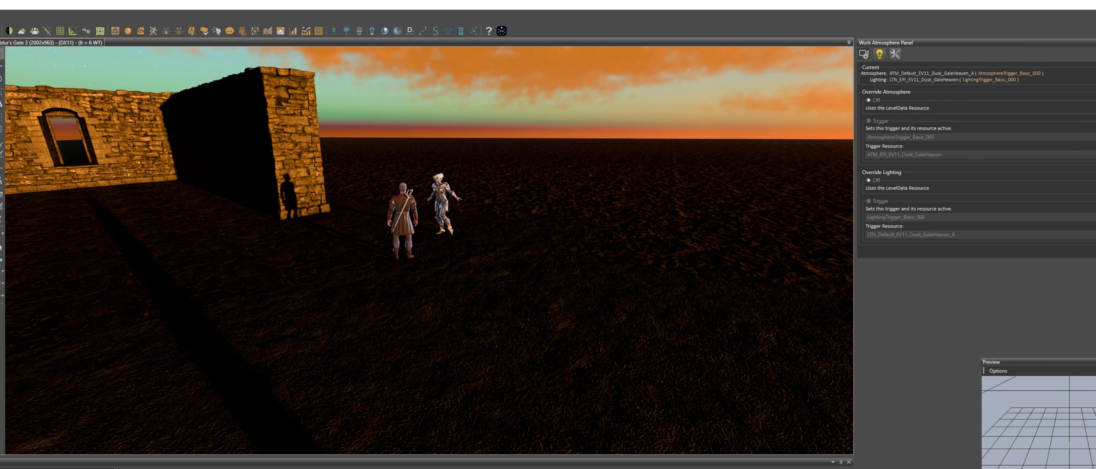
# Move the lighting editor clear of the atmosphere editor, keep Camera enabled, and set the wind direction to about a quarter of its range
pyautogui.moveTo(461, 157); pyautogui.dragTo(1011, 222)
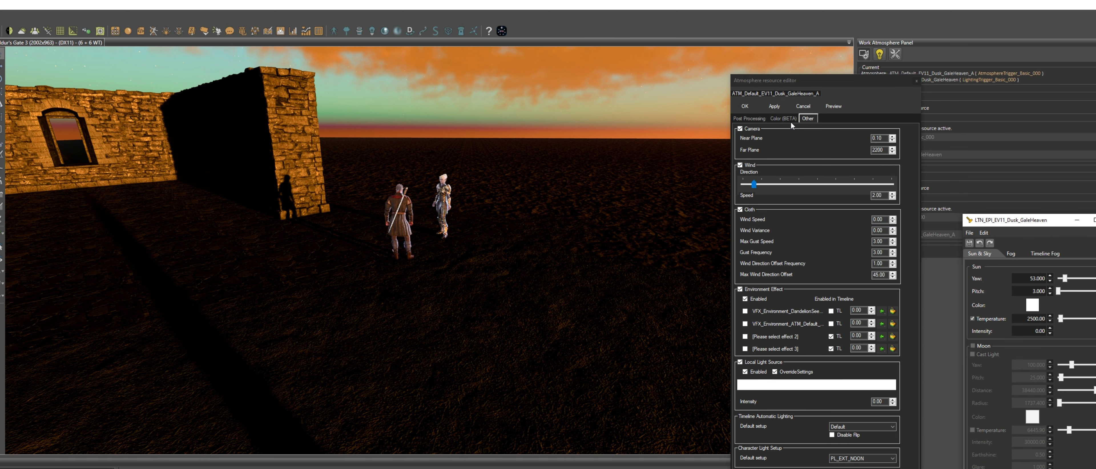
pyautogui.click(753, 127)
pyautogui.click(740, 129)
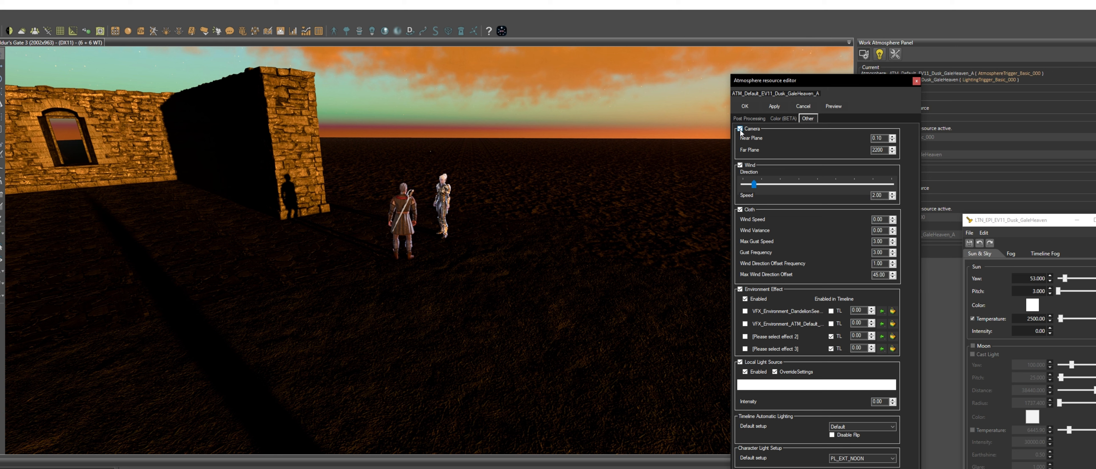
pyautogui.click(740, 129)
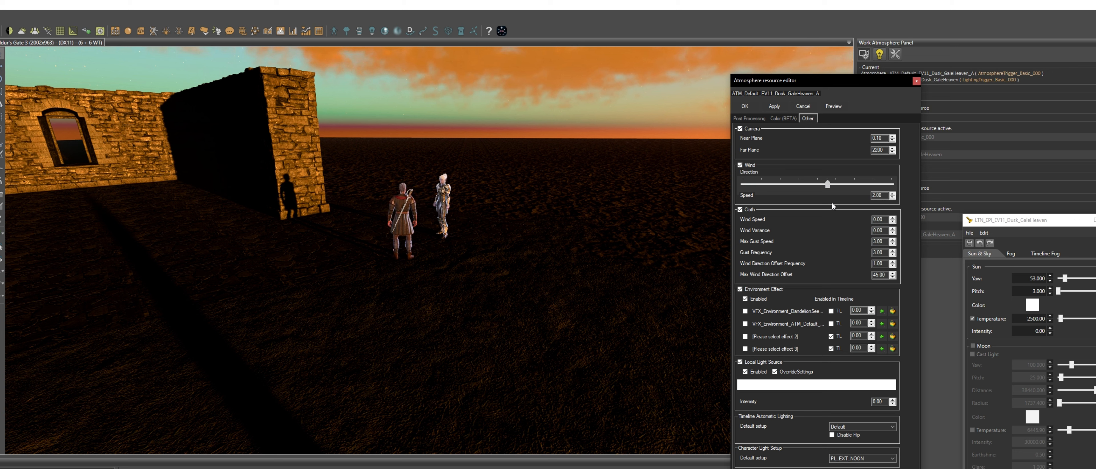
pyautogui.moveTo(785, 185); pyautogui.dragTo(778, 184)
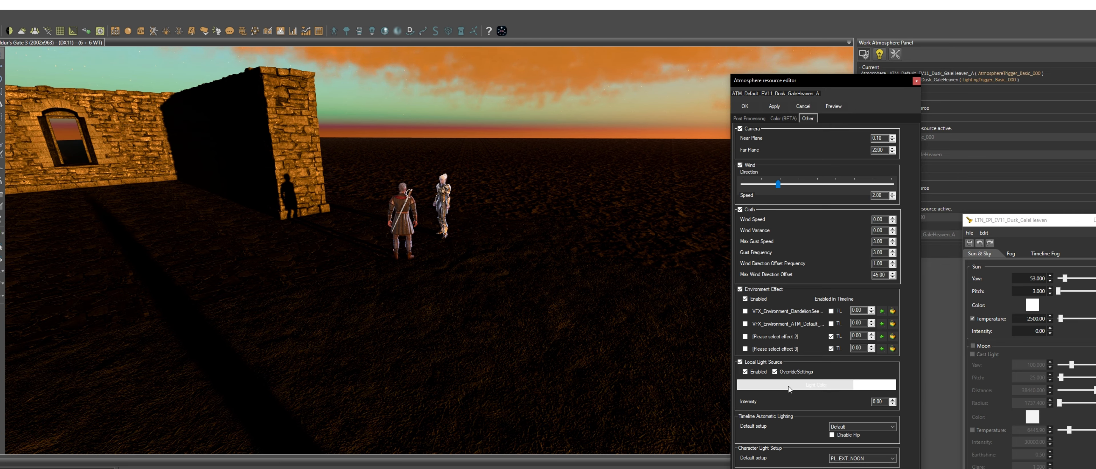
# Examine the available Timeline Automatic Lighting default setups and keep Default
pyautogui.click(866, 426)
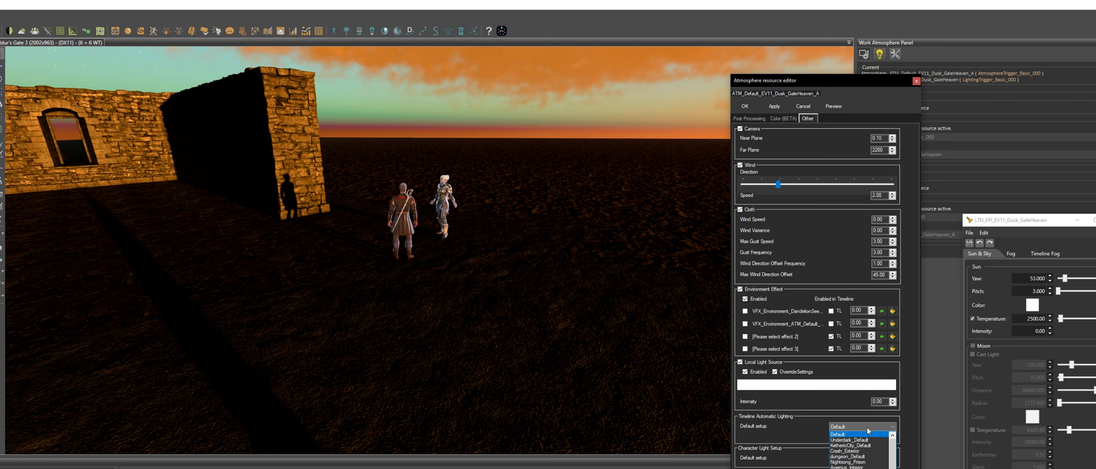
pyautogui.scroll(-10, 860, 450)
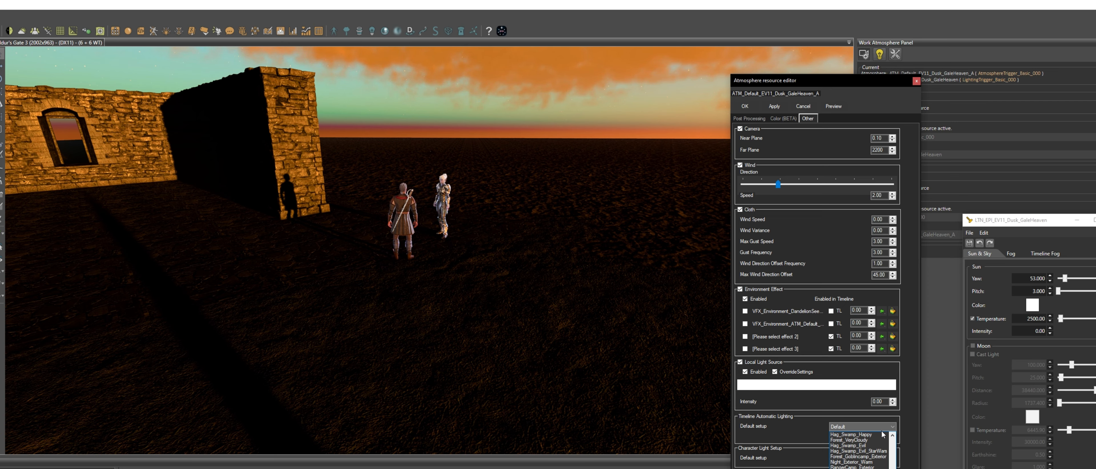
pyautogui.click(869, 426)
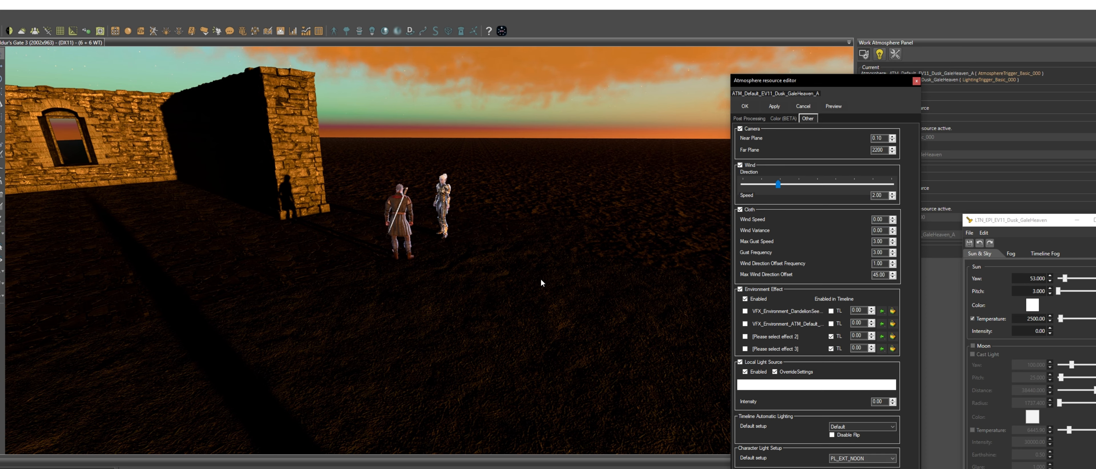
# Set the default Character Light Setup to Default and check it on the two characters at close range
pyautogui.click(499, 215)
pyautogui.scroll(3, 479, 196)
pyautogui.scroll(5, 479, 192)
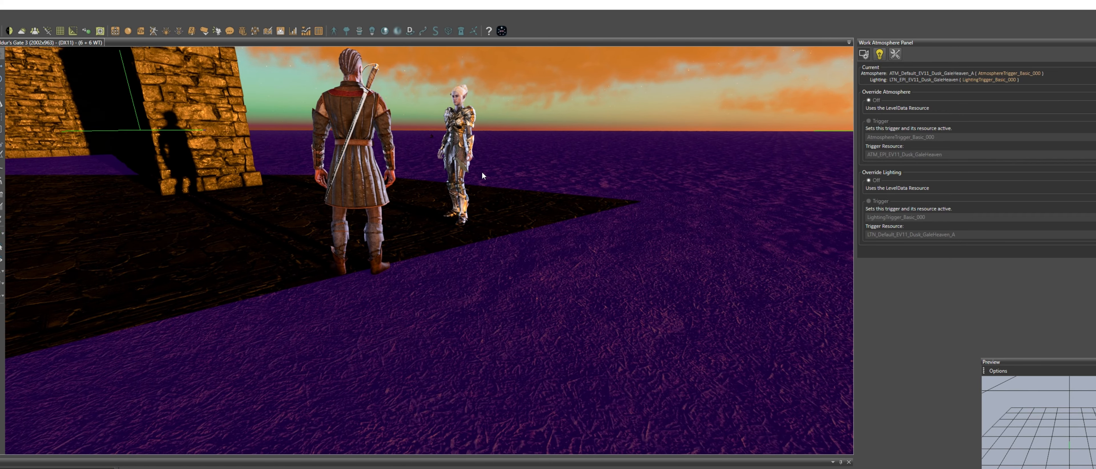
pyautogui.scroll(1, 482, 172)
pyautogui.scroll(-1, 482, 173)
pyautogui.scroll(2, 481, 172)
pyautogui.scroll(-2, 481, 172)
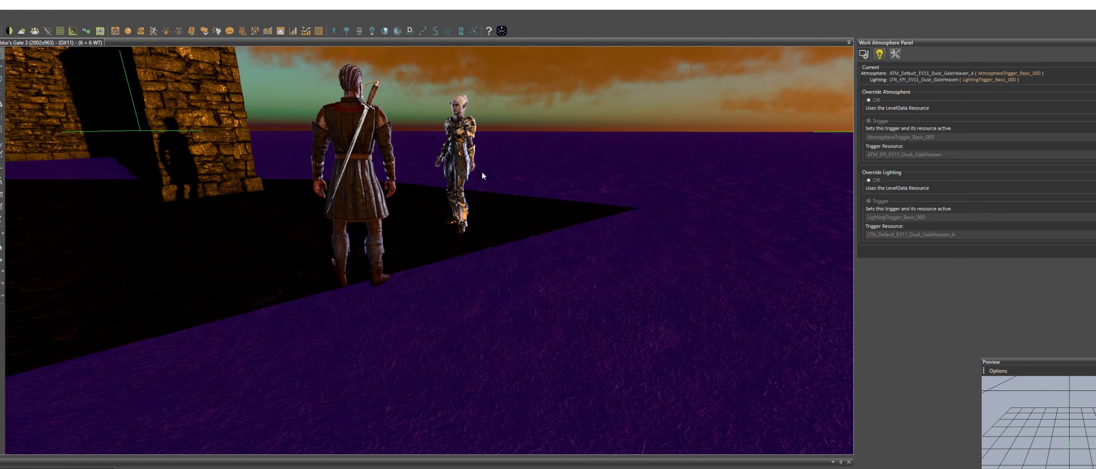
pyautogui.scroll(3, 481, 172)
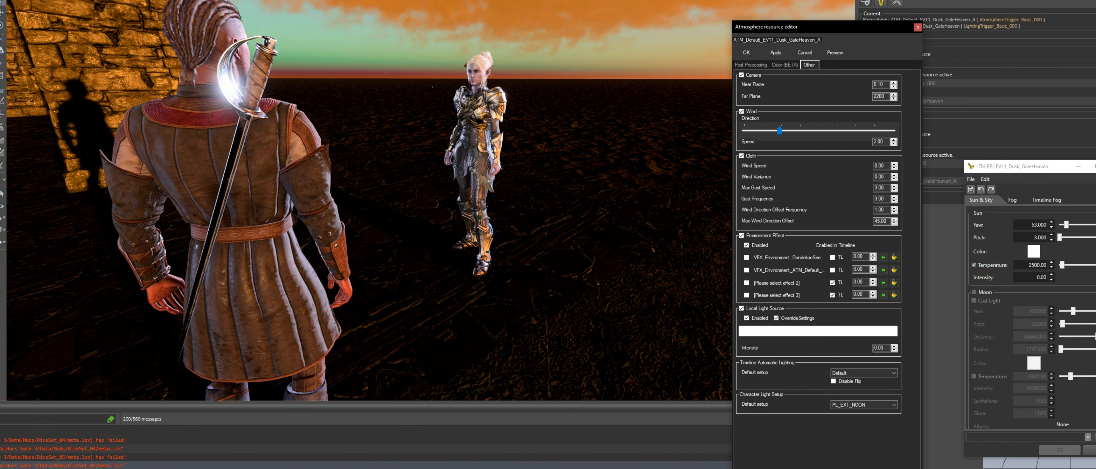
pyautogui.click(894, 405)
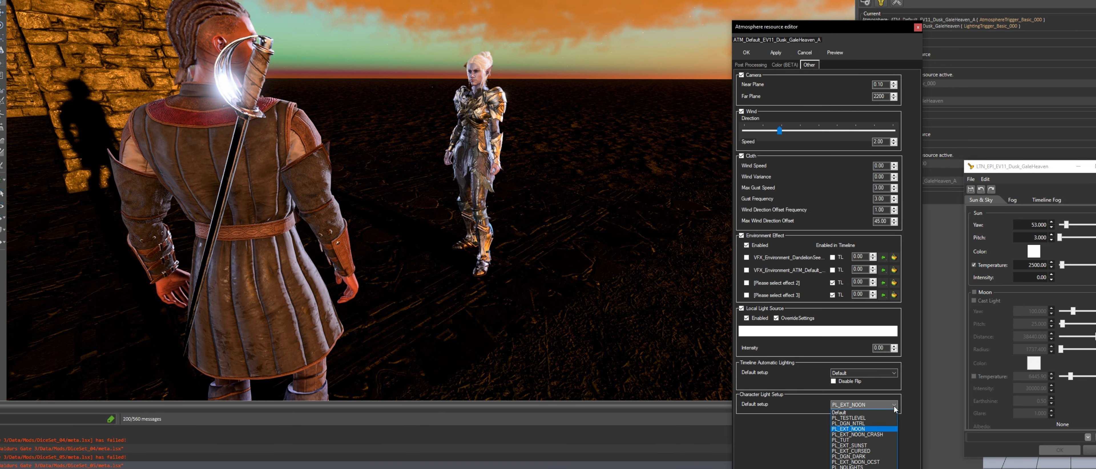
pyautogui.click(881, 413)
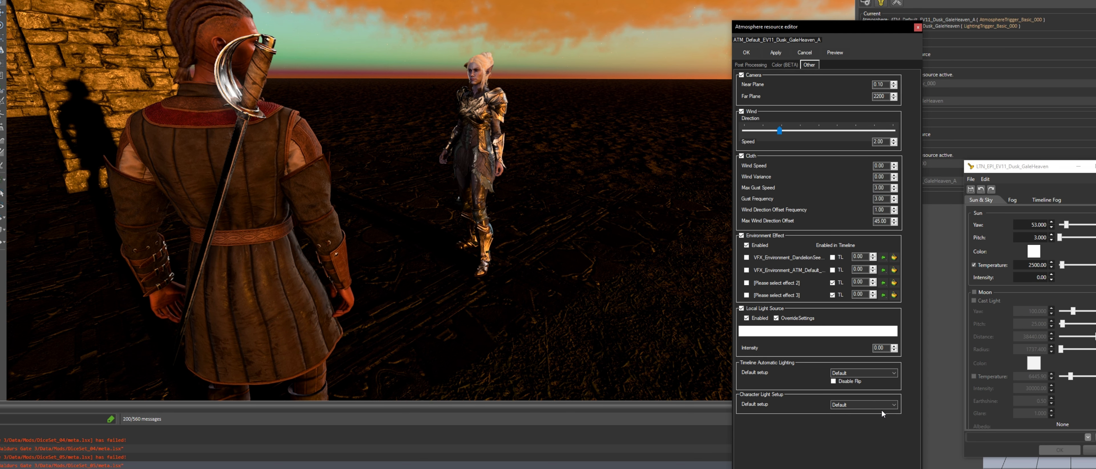
# Try the PL_EXT_SUNST, PL_DGN_SHAR and PL_EXT_CITY presets as the default Character Light Setup
pyautogui.click(895, 404)
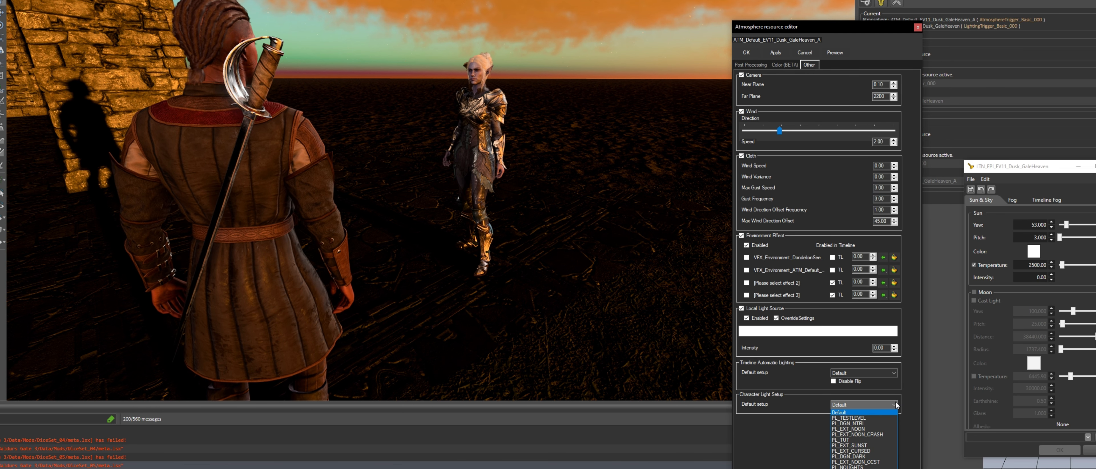
pyautogui.click(879, 445)
pyautogui.click(879, 407)
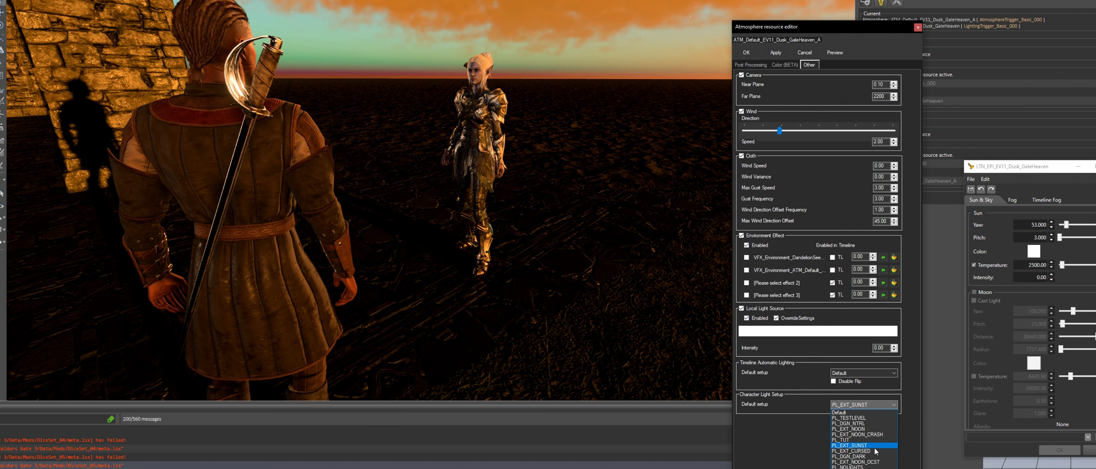
pyautogui.click(863, 468)
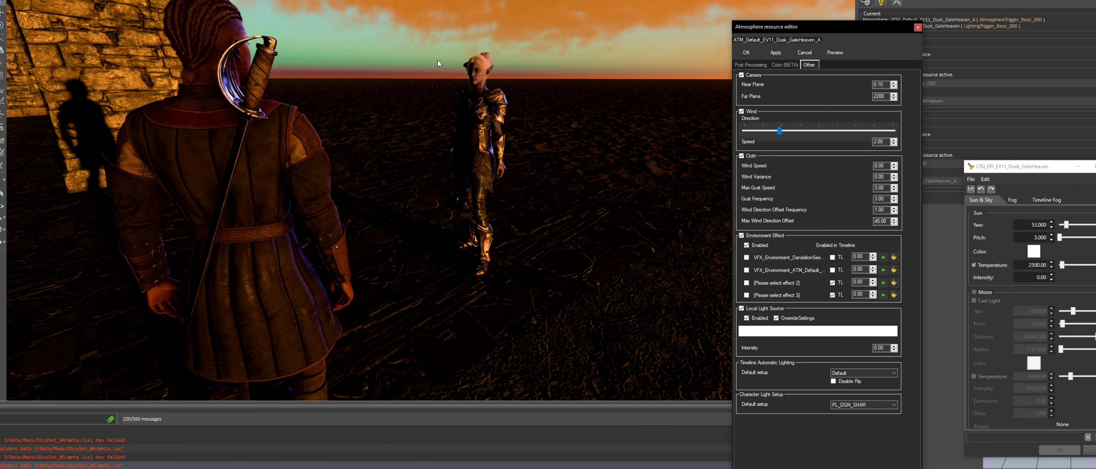
pyautogui.click(893, 405)
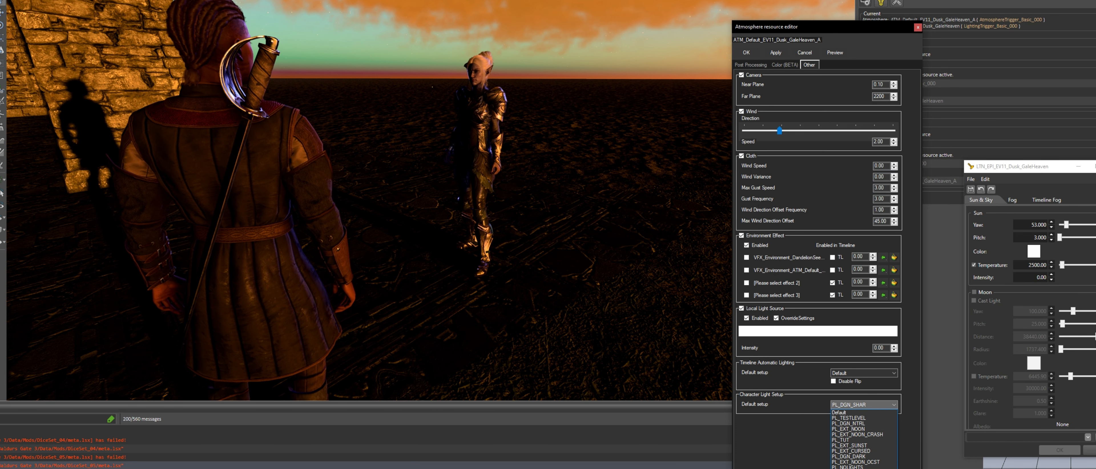
pyautogui.click(883, 455)
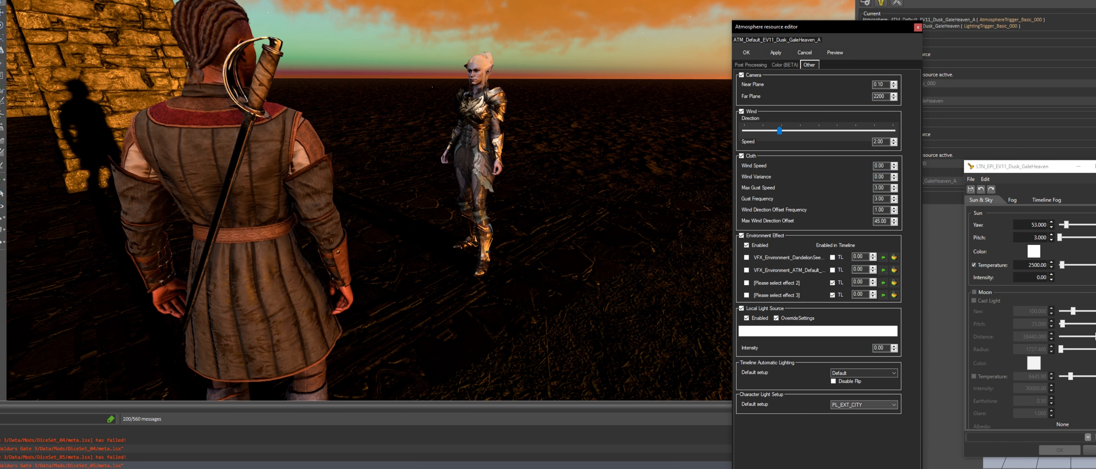
pyautogui.click(898, 406)
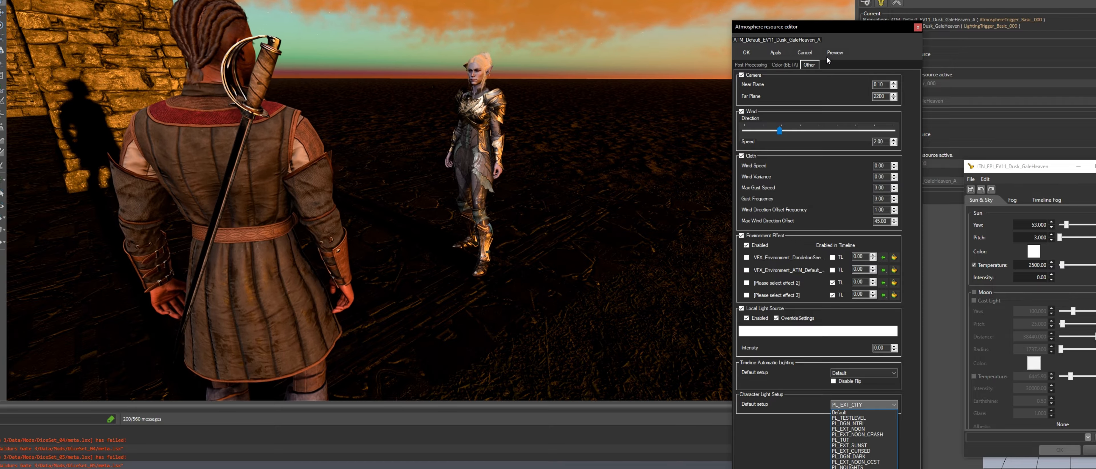
# Examine the atmosphere's post-processing settings, from exposure and bloom to lens flares, light shafts and depth of field
pyautogui.click(790, 66)
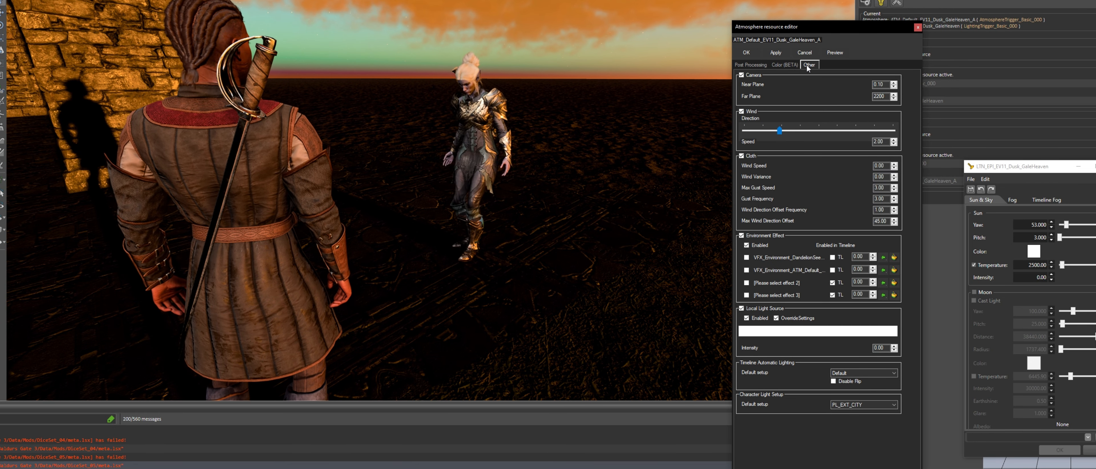
pyautogui.click(793, 67)
pyautogui.click(753, 65)
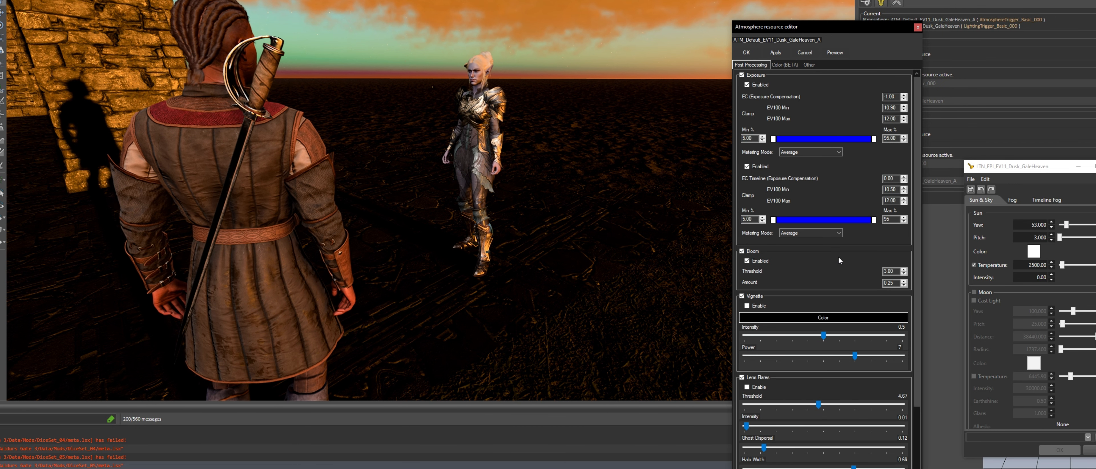
pyautogui.scroll(-3, 811, 295)
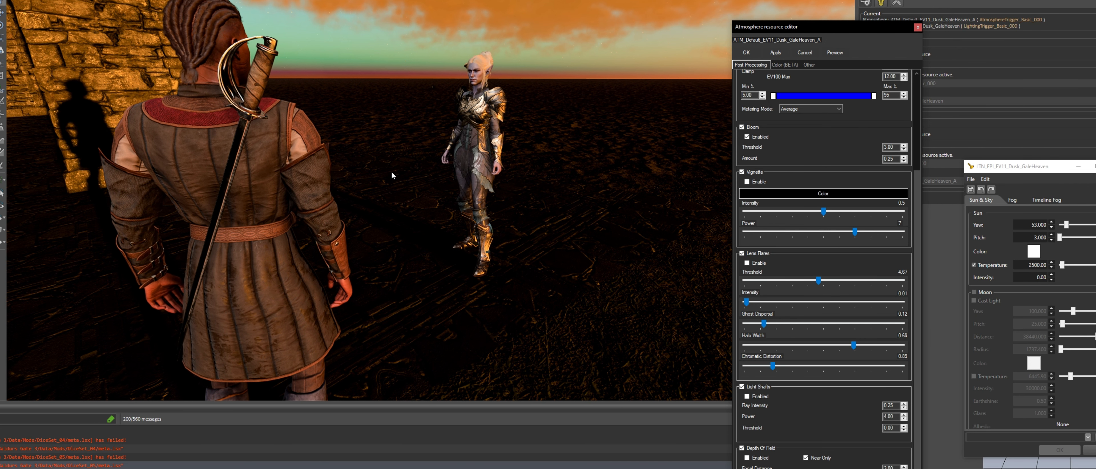
# Try out the temperature, hue and saturation adjustments in the Color (BETA) common settings
pyautogui.click(785, 65)
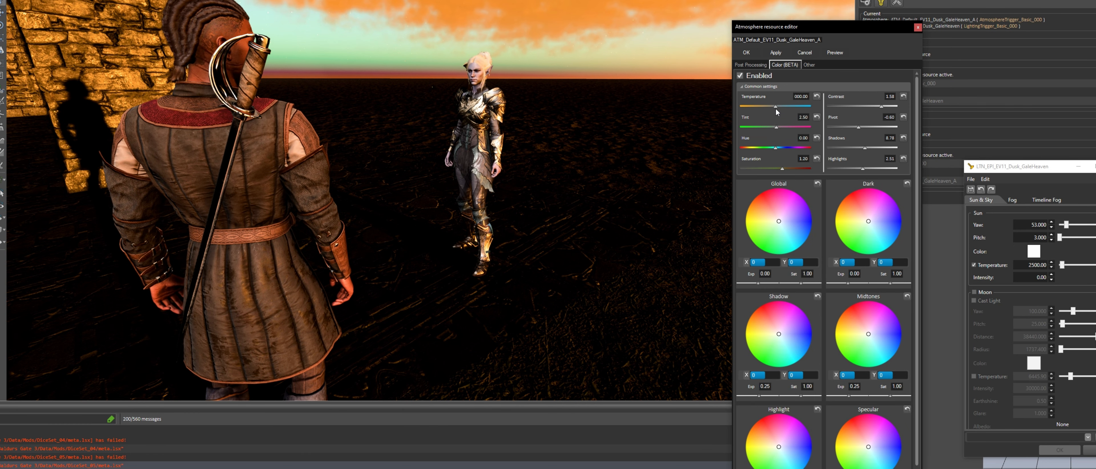
pyautogui.moveTo(755, 110); pyautogui.dragTo(777, 148)
pyautogui.moveTo(782, 168); pyautogui.dragTo(778, 169)
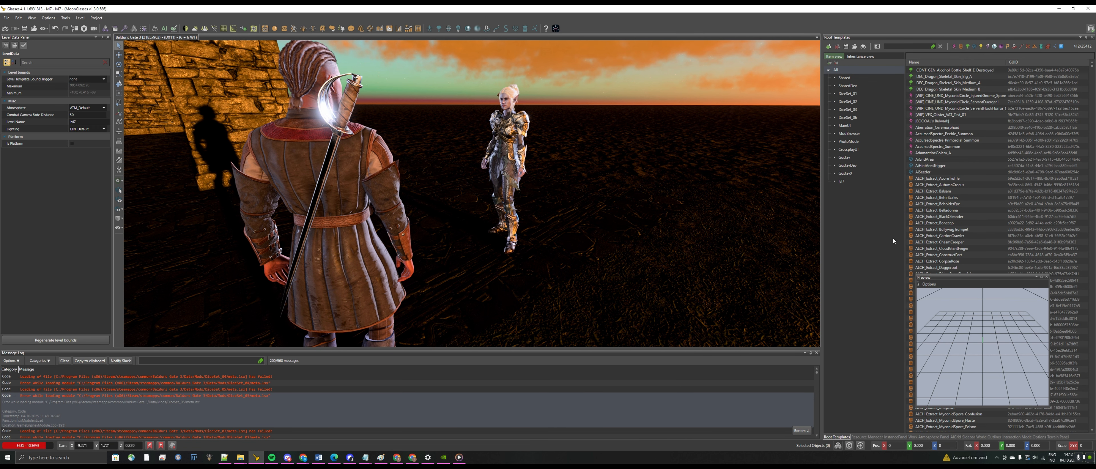
# Move the preview window off the root template list, filter the templates to lights, and browse them
pyautogui.moveTo(962, 278); pyautogui.dragTo(820, 268)
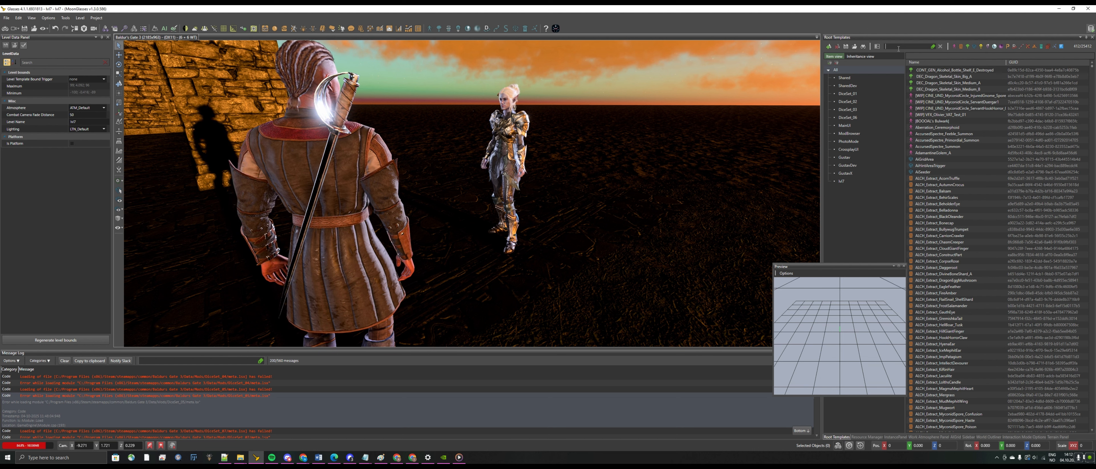
pyautogui.click(982, 48)
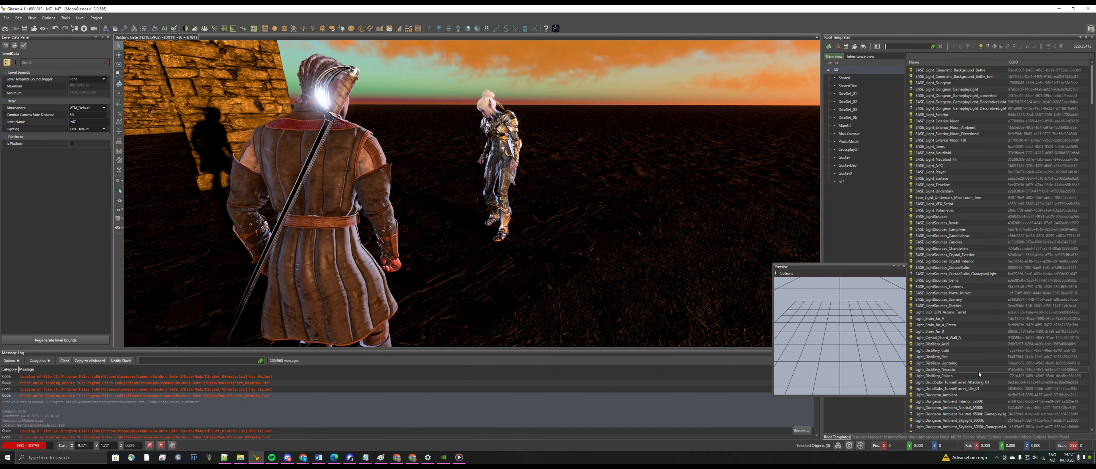
pyautogui.scroll(-20, 979, 346)
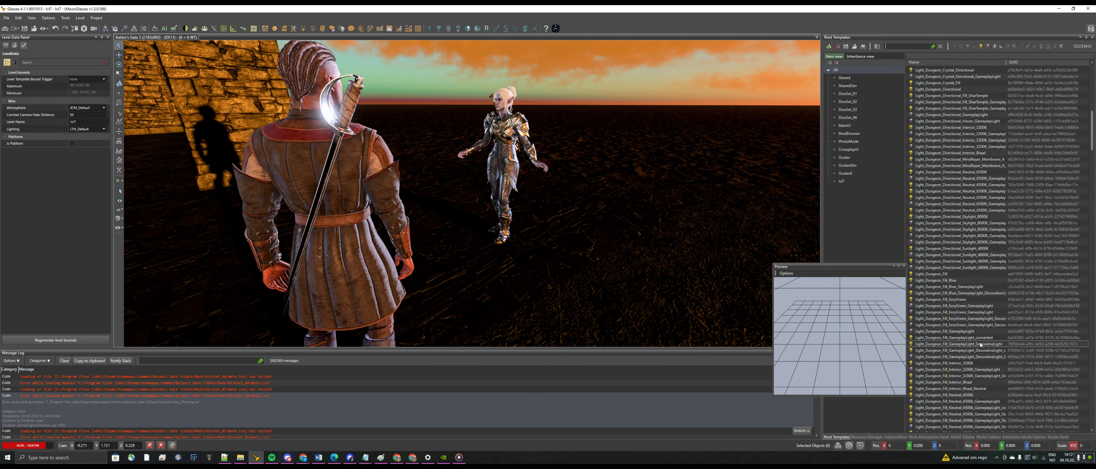
pyautogui.scroll(-15, 981, 340)
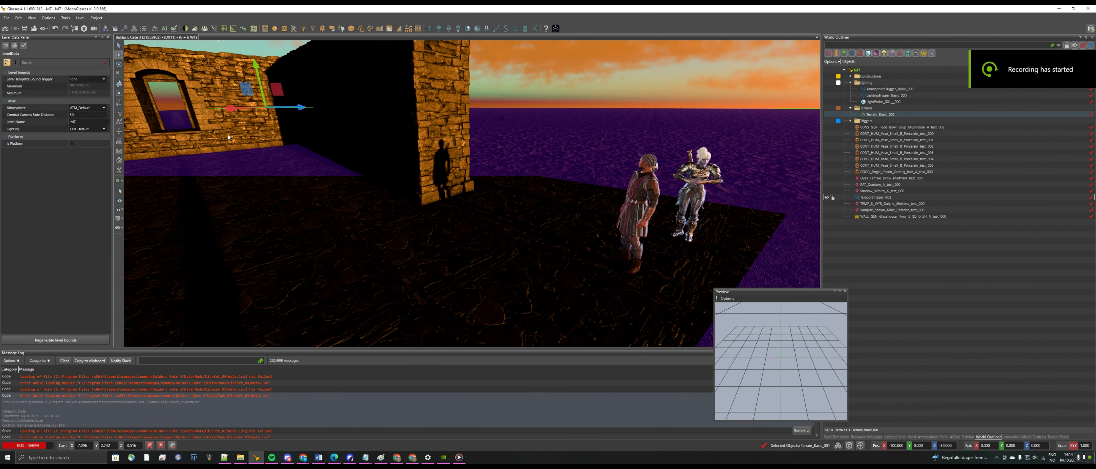
# Move the female drow character from beside the other character into the shadowed interior of the stone ruin
pyautogui.click(672, 194)
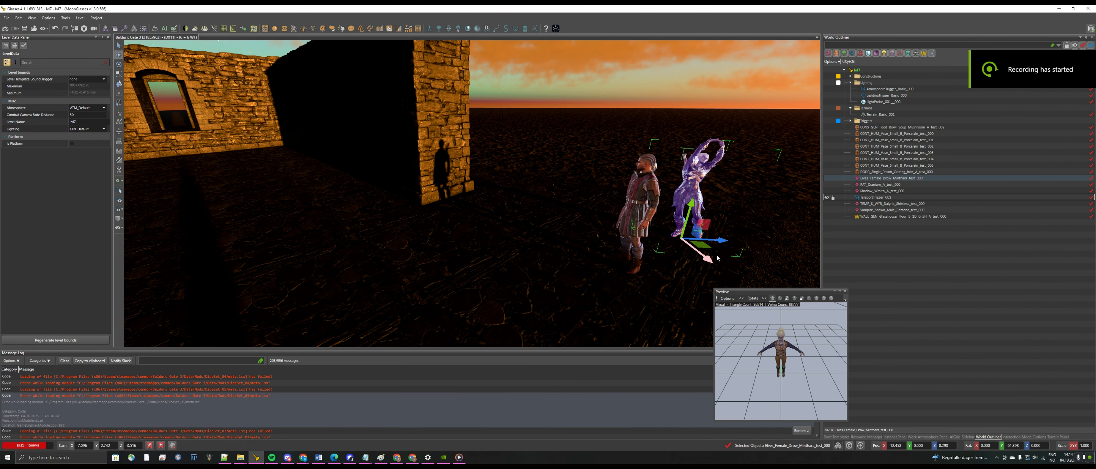
pyautogui.moveTo(721, 240); pyautogui.dragTo(222, 169)
pyautogui.moveTo(213, 213); pyautogui.dragTo(522, 259, button='middle')
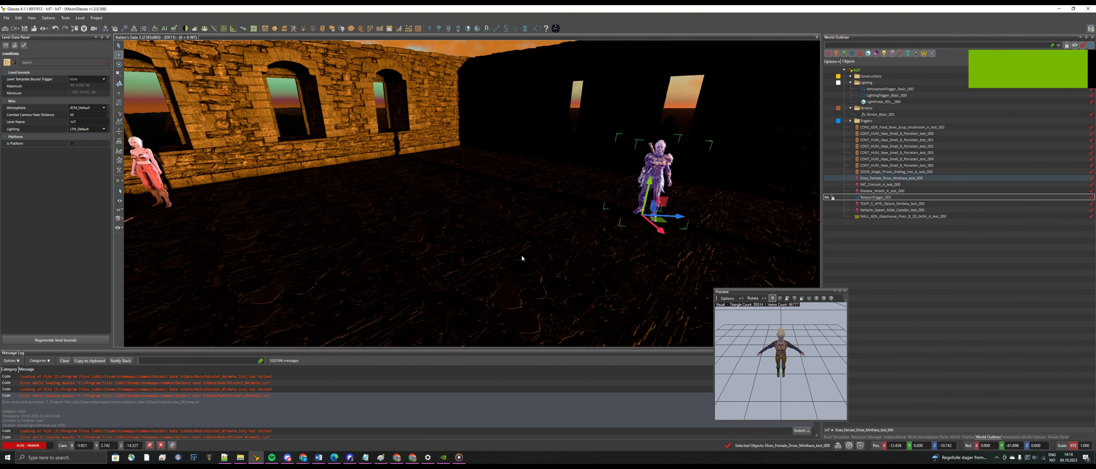
pyautogui.press('d')
pyautogui.moveTo(615, 230); pyautogui.dragTo(564, 182)
pyautogui.press('d')
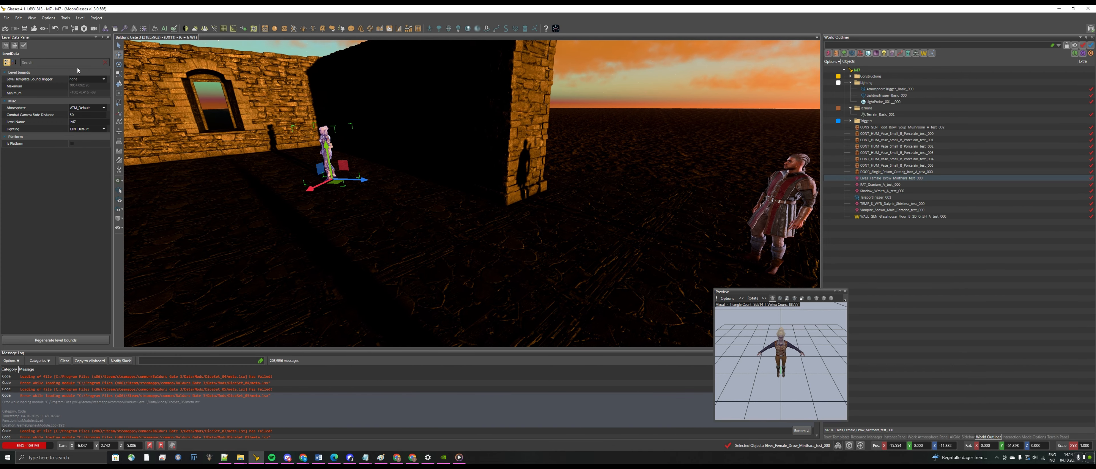
# Save the changed lights and characters, and walk the player character to the drow in game mode before returning to editing
pyautogui.click(5, 29)
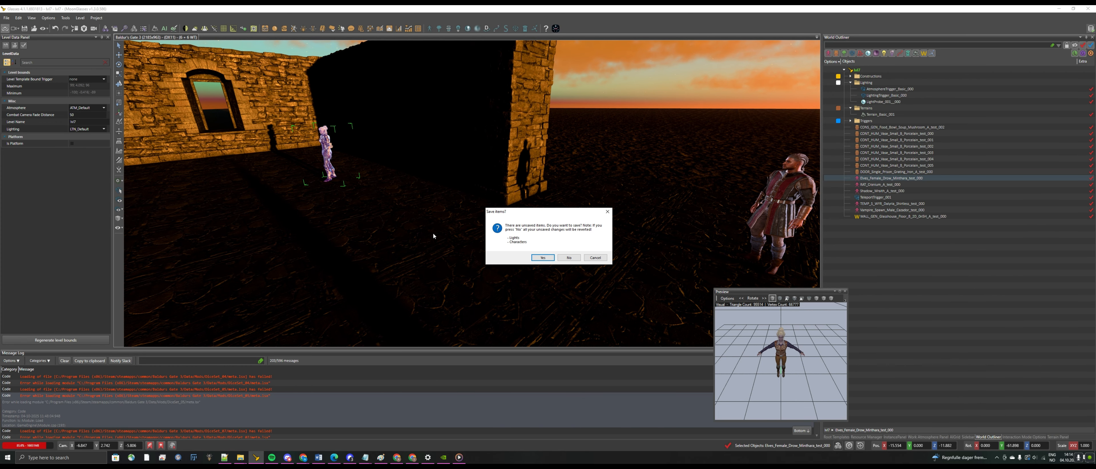
pyautogui.click(541, 258)
pyautogui.click(246, 208)
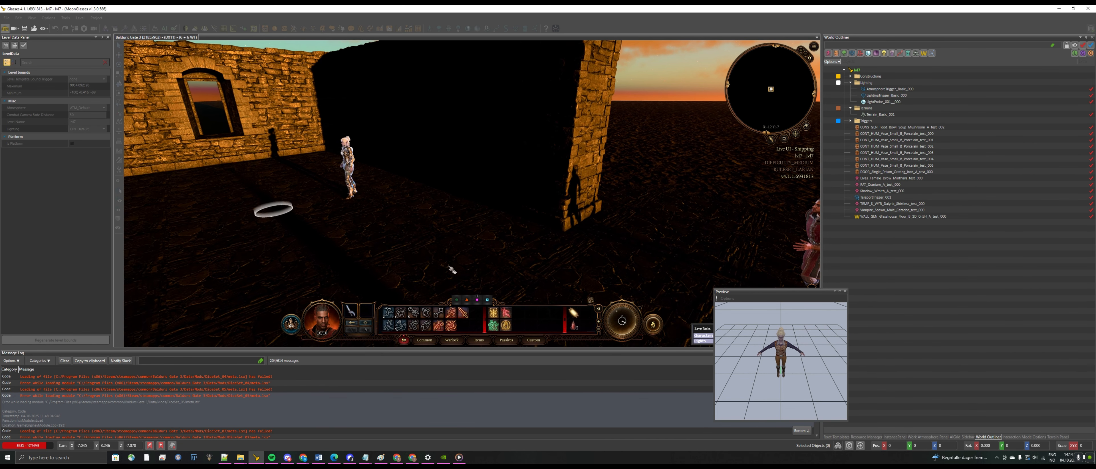
pyautogui.moveTo(527, 278); pyautogui.dragTo(527, 278, button='middle')
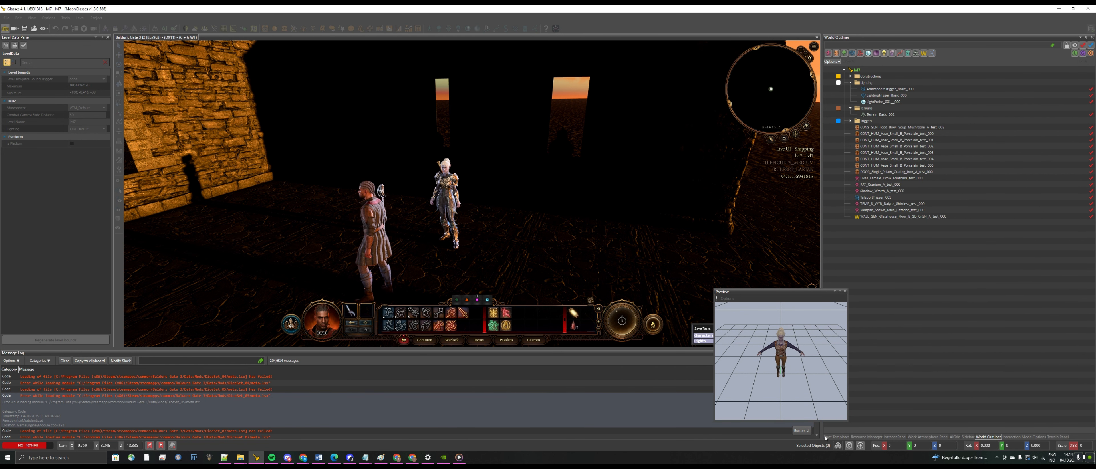
pyautogui.click(5, 28)
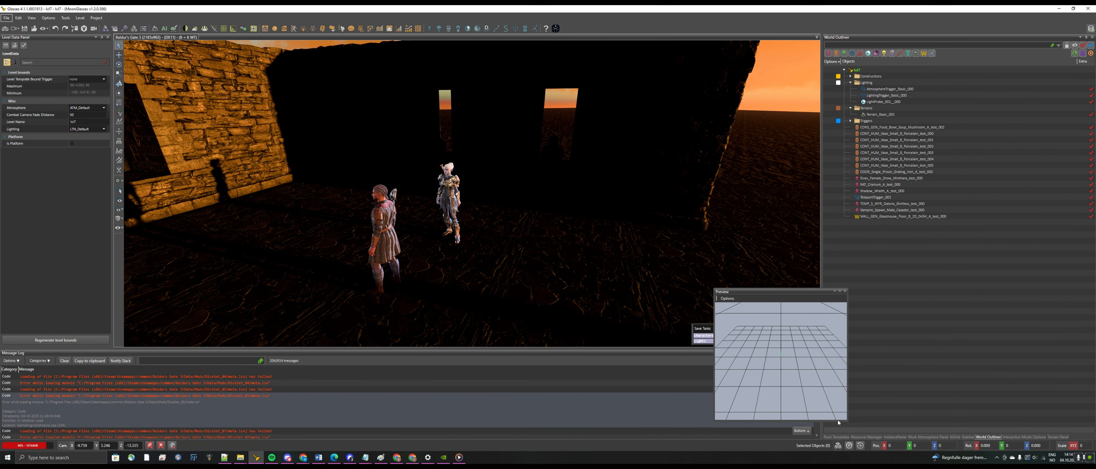
# Filter the root templates for "fire" and place a fire light template at the drow's feet in the dark ruin interior
pyautogui.click(844, 437)
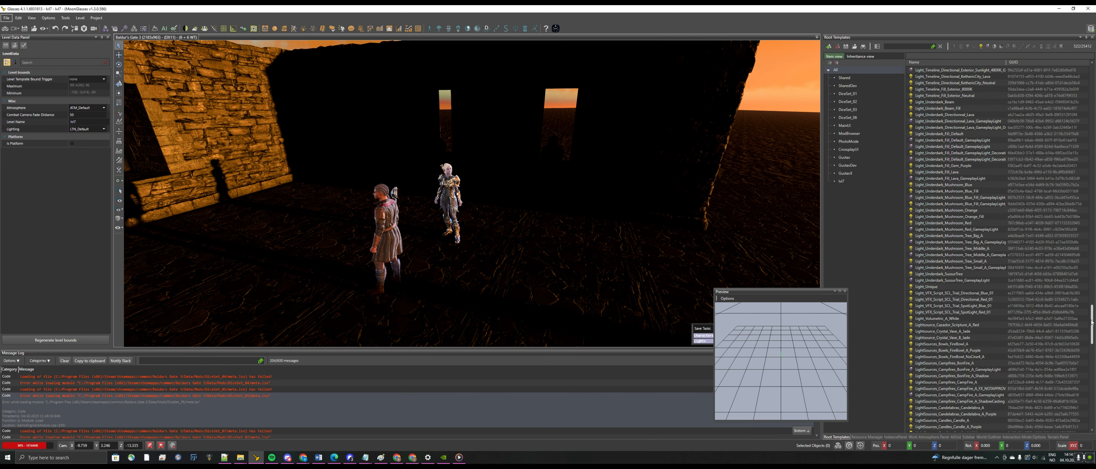
pyautogui.scroll(-5, 1054, 324)
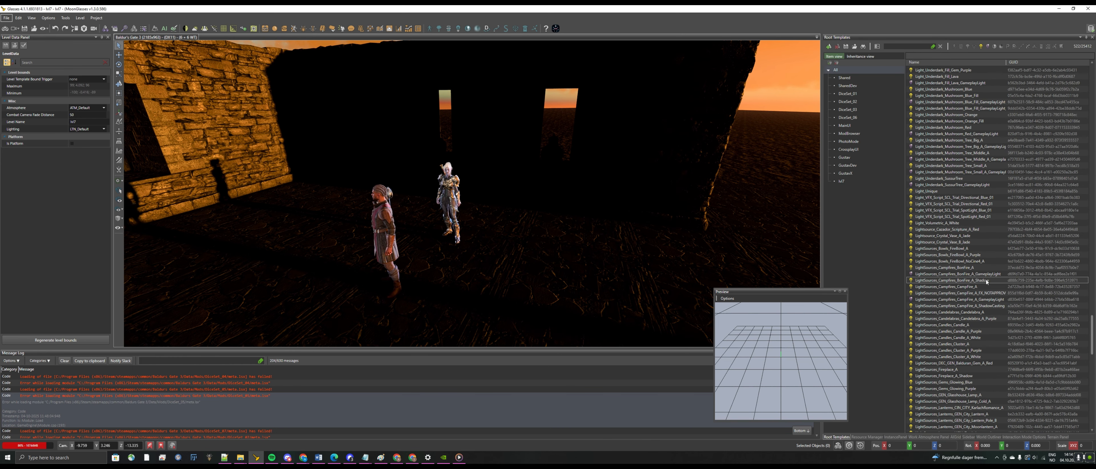
pyautogui.click(990, 268)
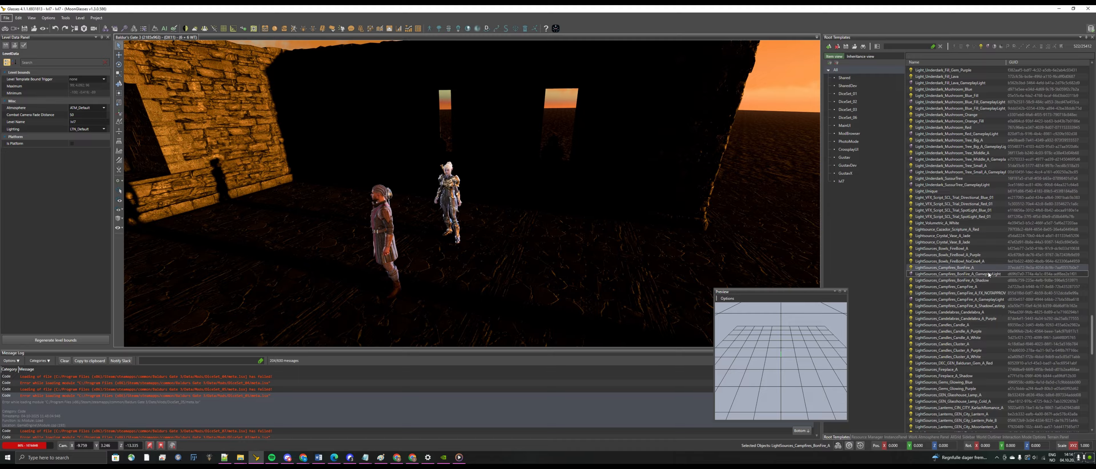
pyautogui.moveTo(985, 269); pyautogui.dragTo(507, 203)
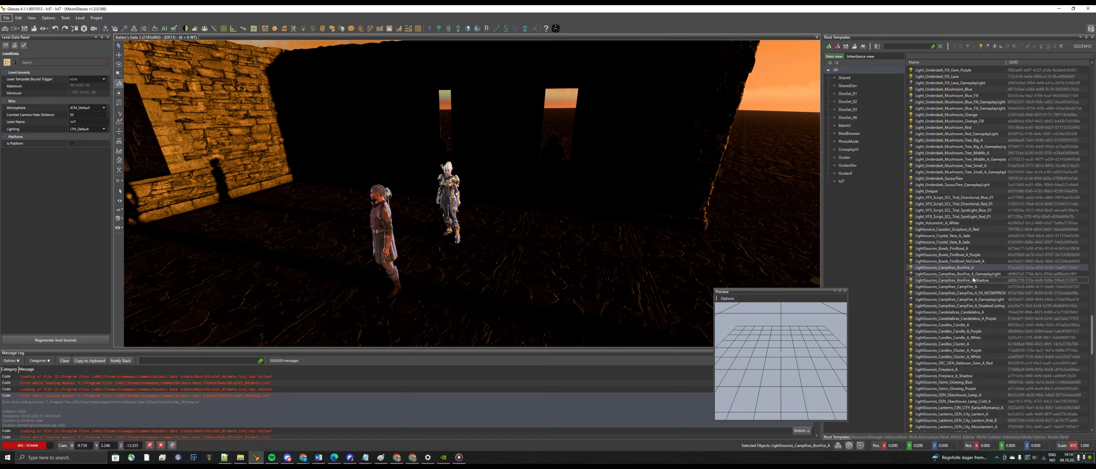
pyautogui.scroll(-9, 978, 316)
pyautogui.scroll(-16, 978, 317)
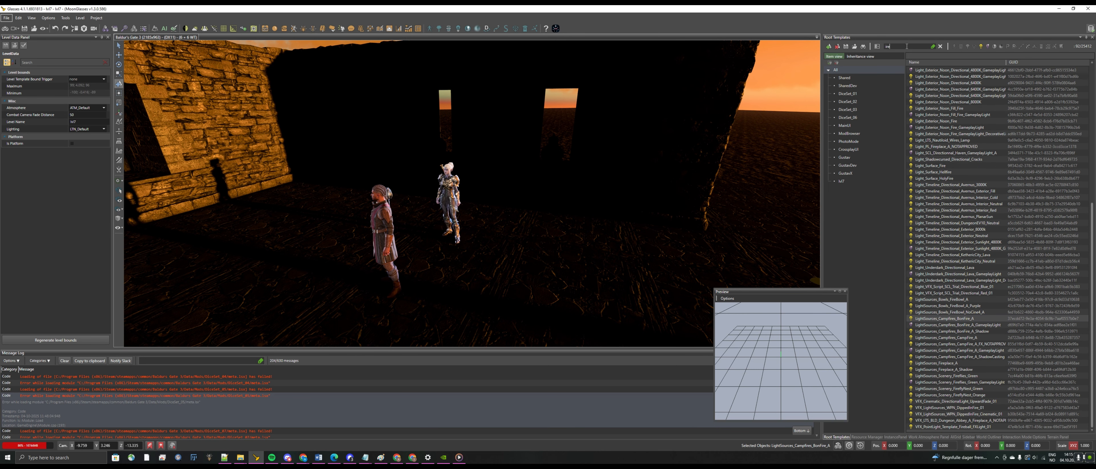
pyautogui.write('fire')
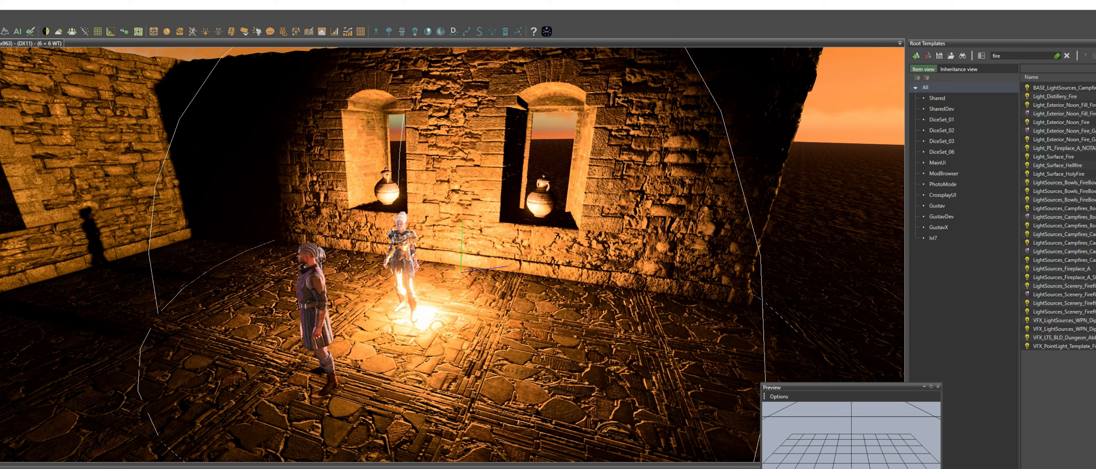
# View the fire light around the drow in game mode, have the player character approach her, and return to editing
pyautogui.hotkey('ctrl', 'g')
pyautogui.click(530, 339)
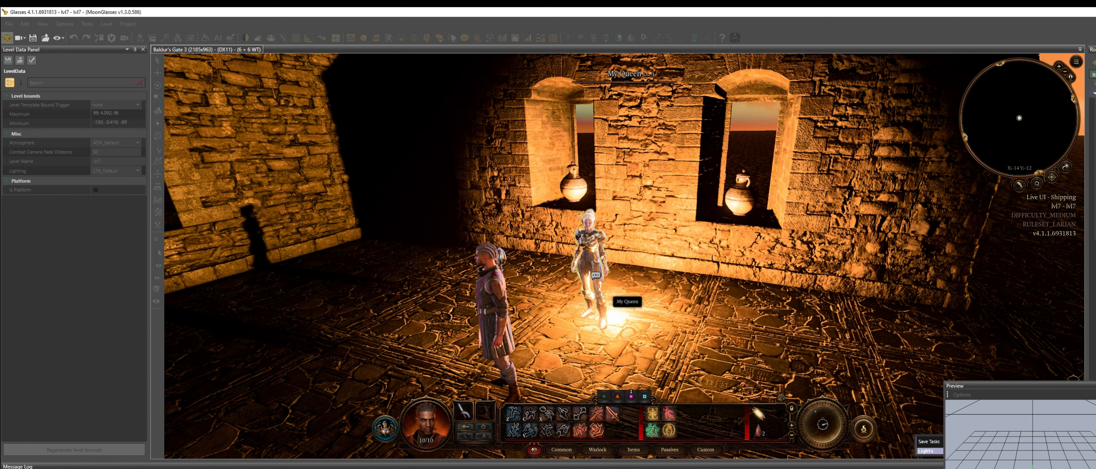
pyautogui.click(595, 275)
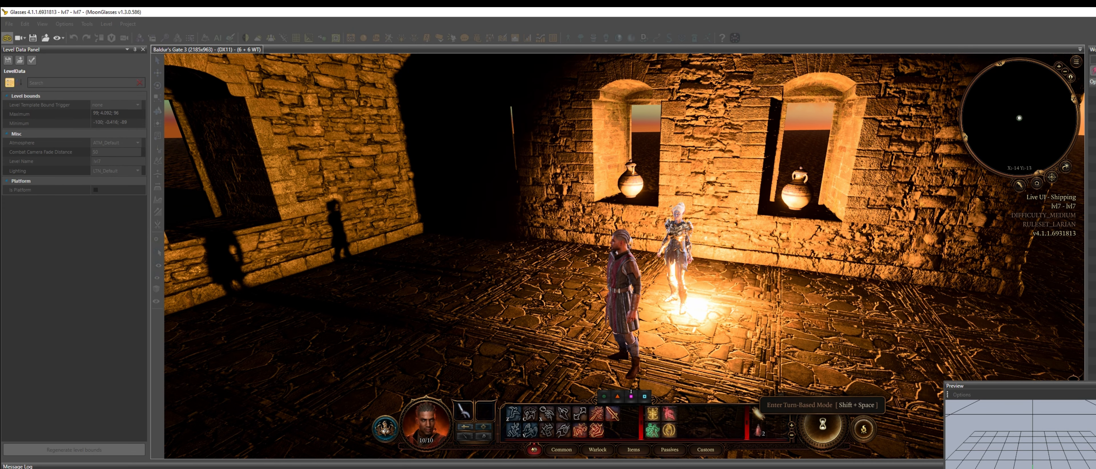
pyautogui.click(7, 38)
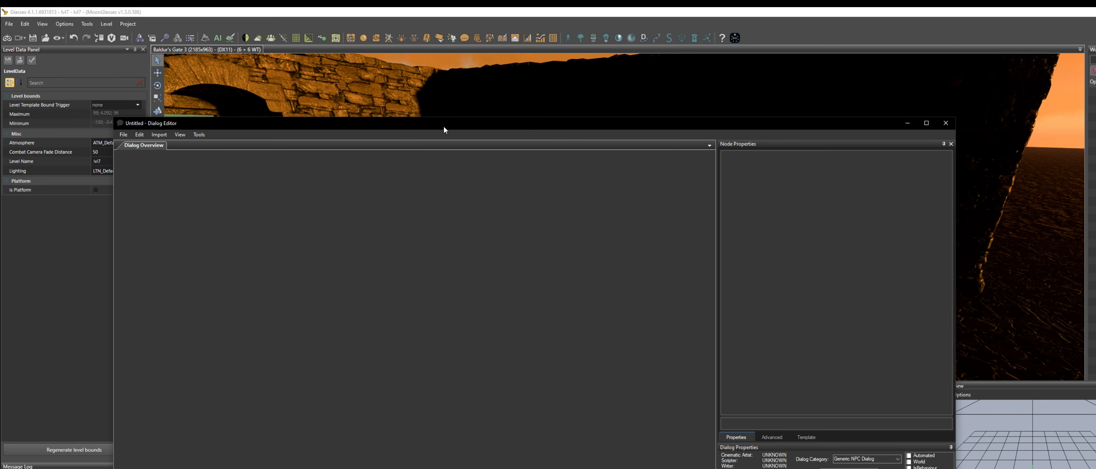
# Open the recent dialog lvl7_mintharaconvo.lsj in the Dialog Editor and open its timeline
pyautogui.moveTo(443, 124); pyautogui.dragTo(811, 117)
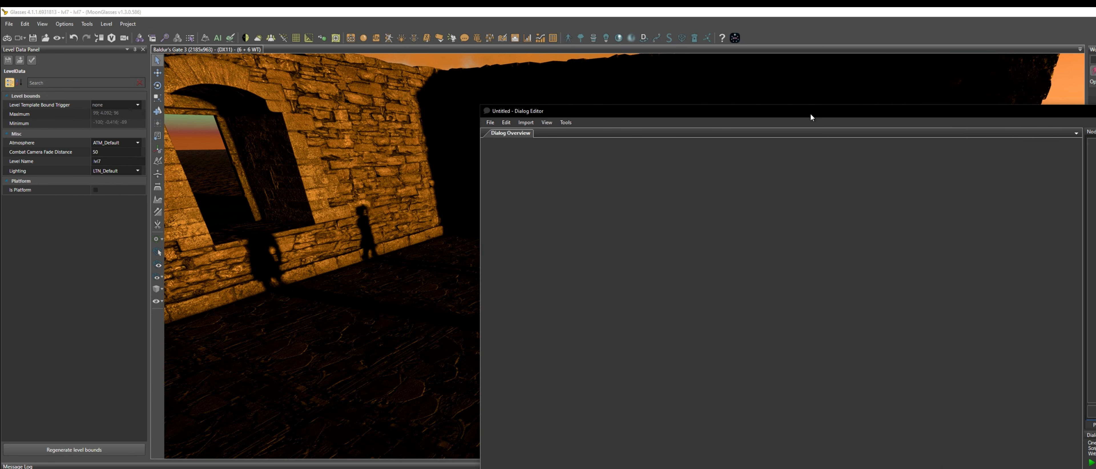
pyautogui.click(492, 123)
pyautogui.moveTo(524, 149)
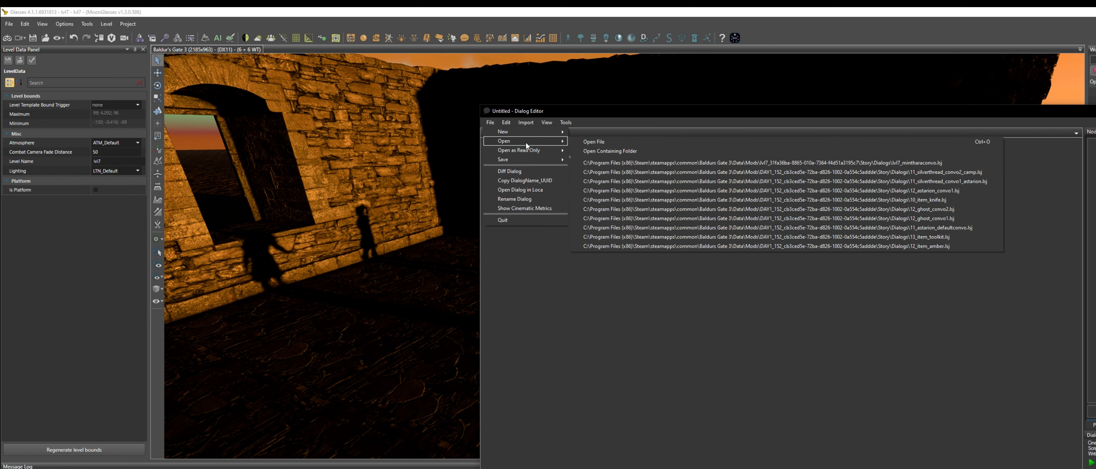
pyautogui.click(621, 163)
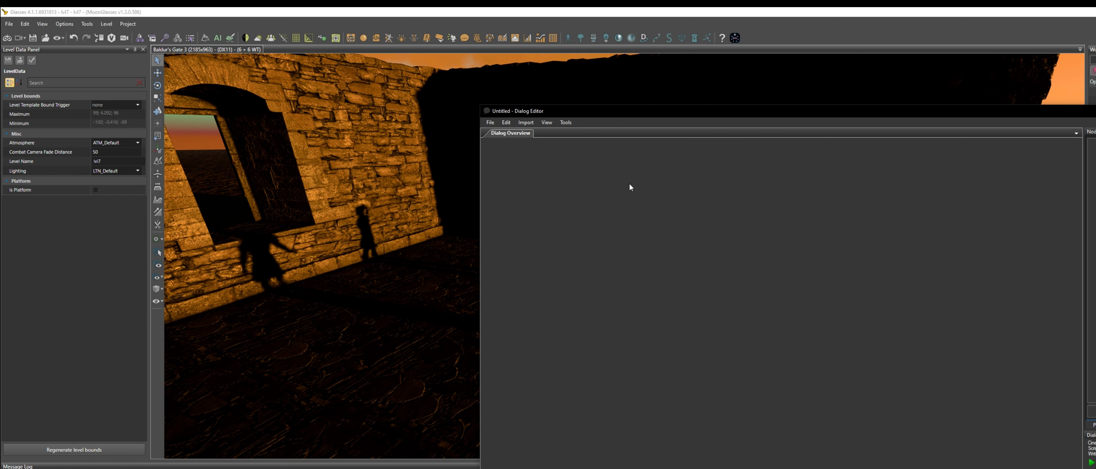
pyautogui.click(565, 122)
pyautogui.moveTo(638, 269)
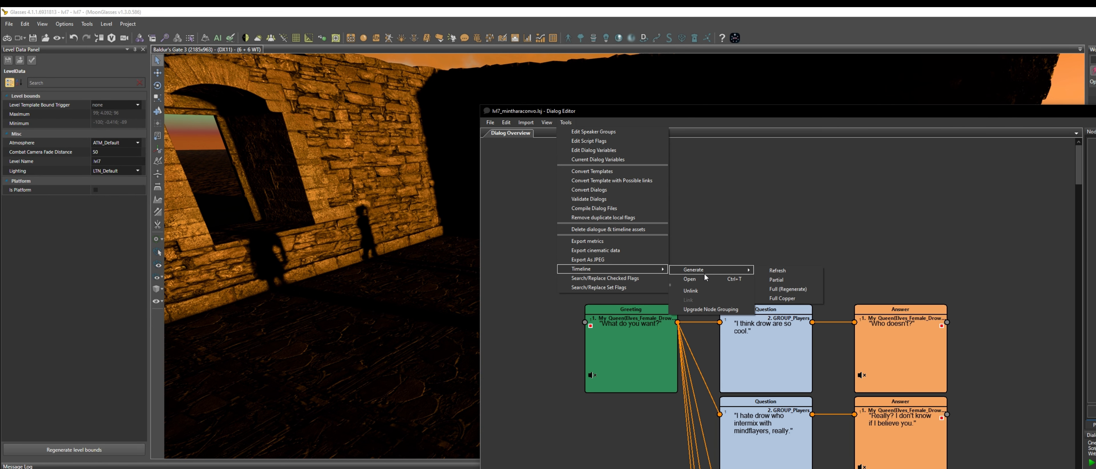
pyautogui.click(708, 280)
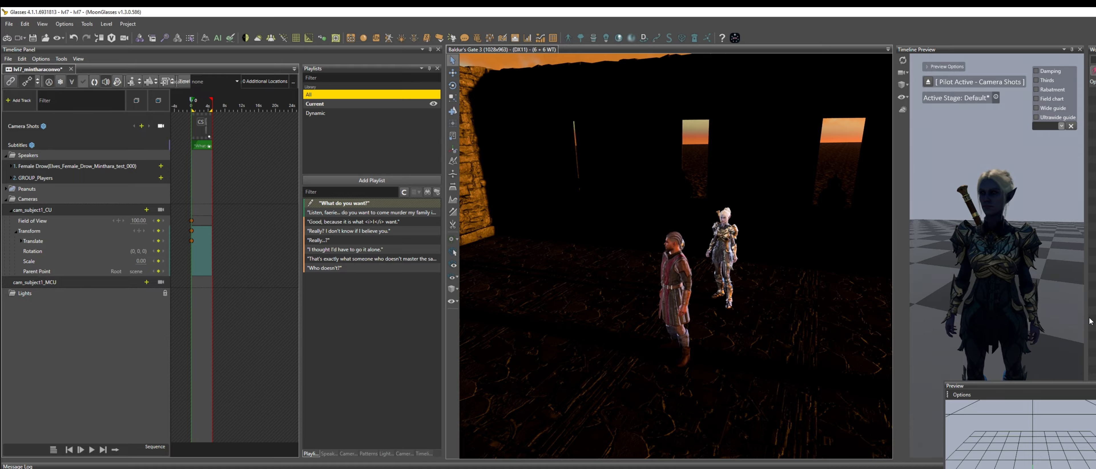
# Widen the timeline and its preview beside the level view, and move the template preview window out of the way
pyautogui.moveTo(1086, 321); pyautogui.dragTo(1095, 322)
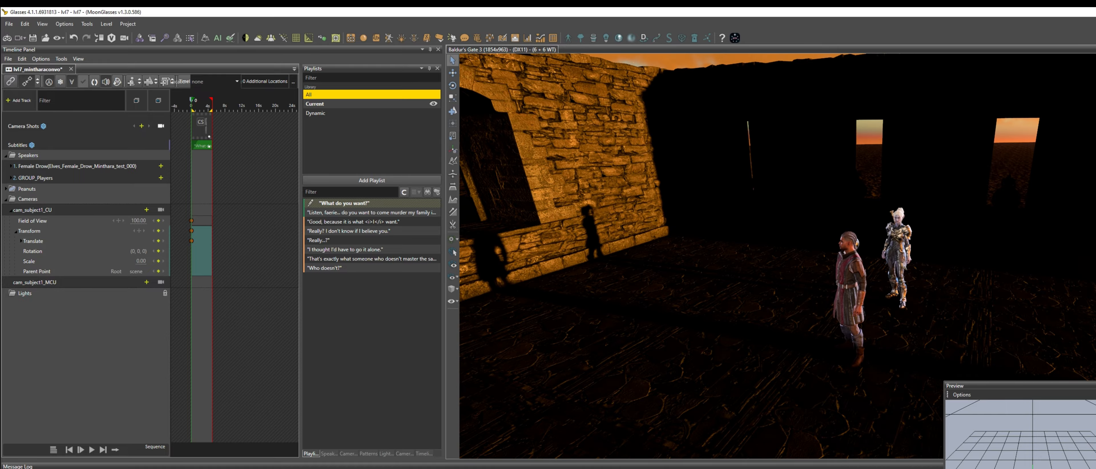
pyautogui.moveTo(1004, 388); pyautogui.dragTo(929, 317)
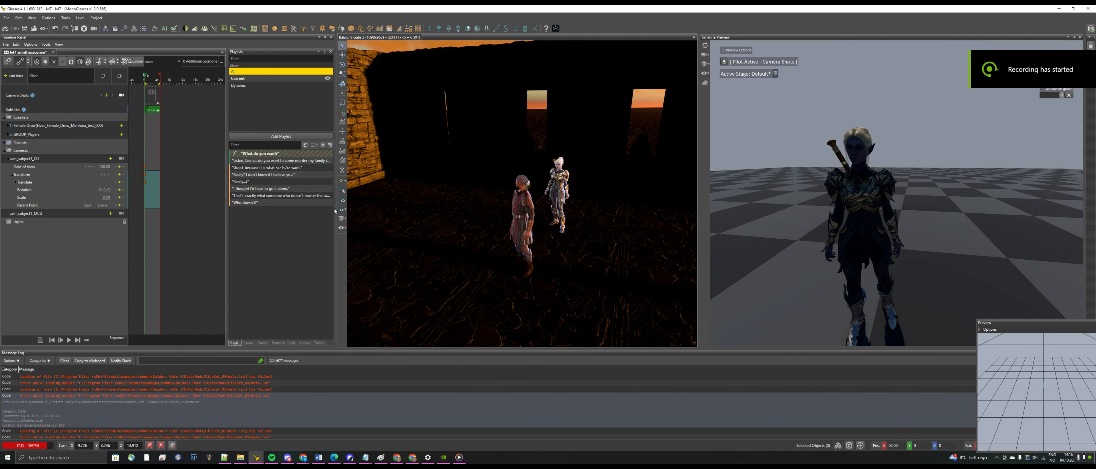
pyautogui.moveTo(392, 208); pyautogui.dragTo(399, 209)
pyautogui.moveTo(288, 232); pyautogui.dragTo(356, 229)
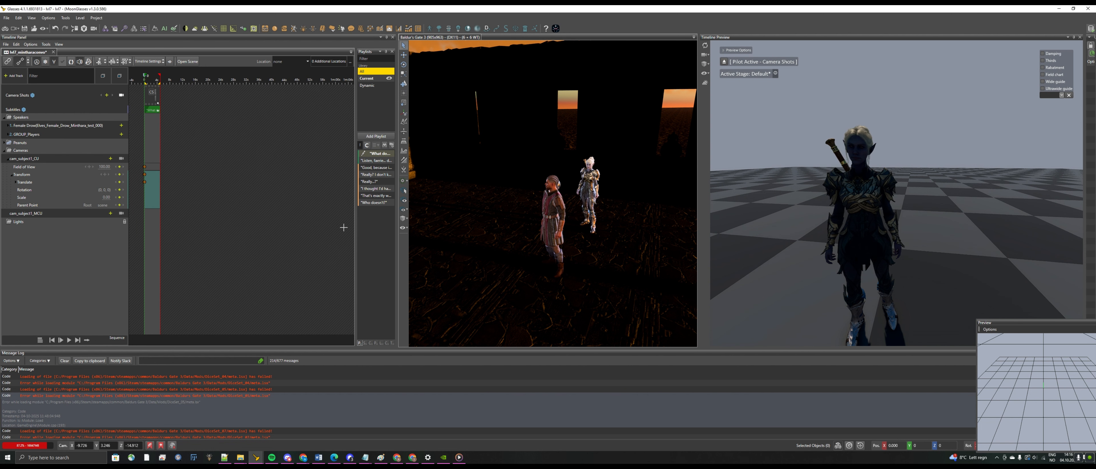
# Try out a higher Delta Compensation in the timeline's exposure settings and reset it to 0
pyautogui.click(153, 62)
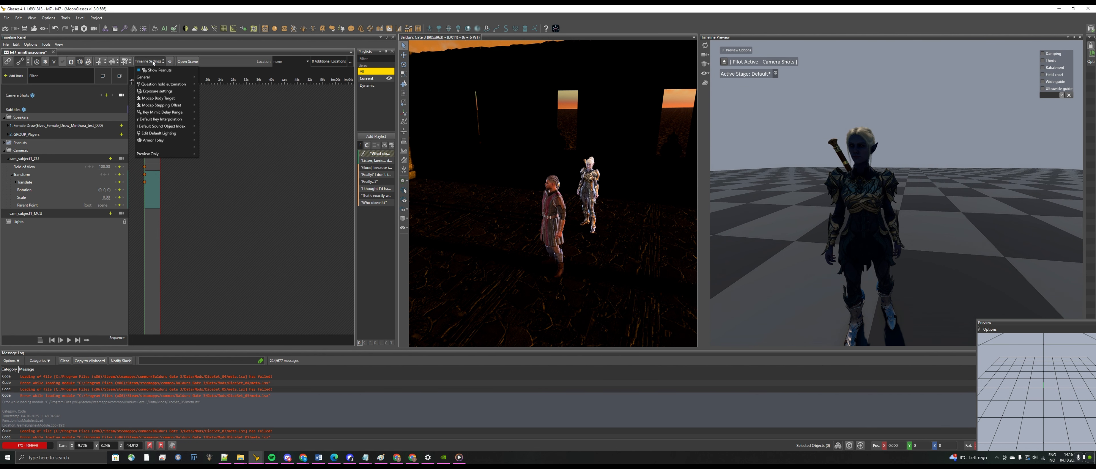
pyautogui.moveTo(170, 91)
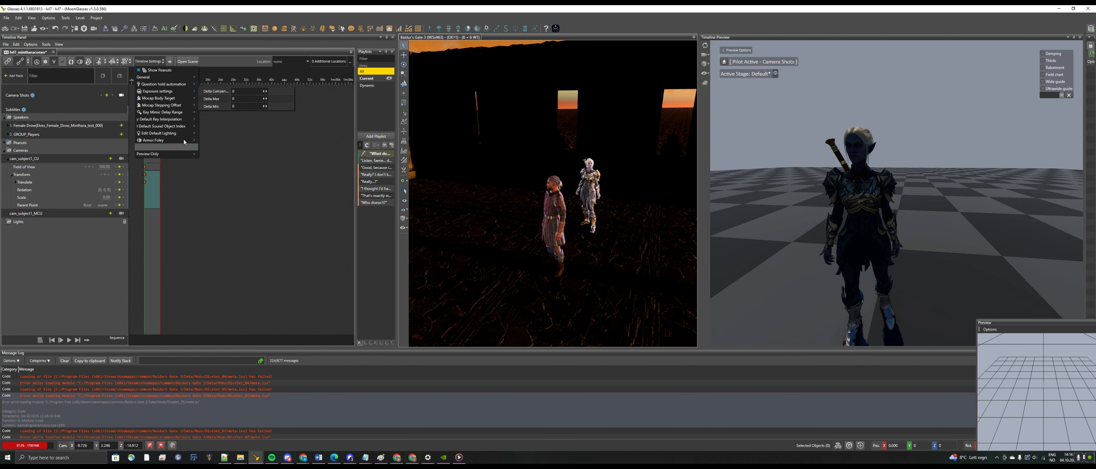
pyautogui.moveTo(183, 132)
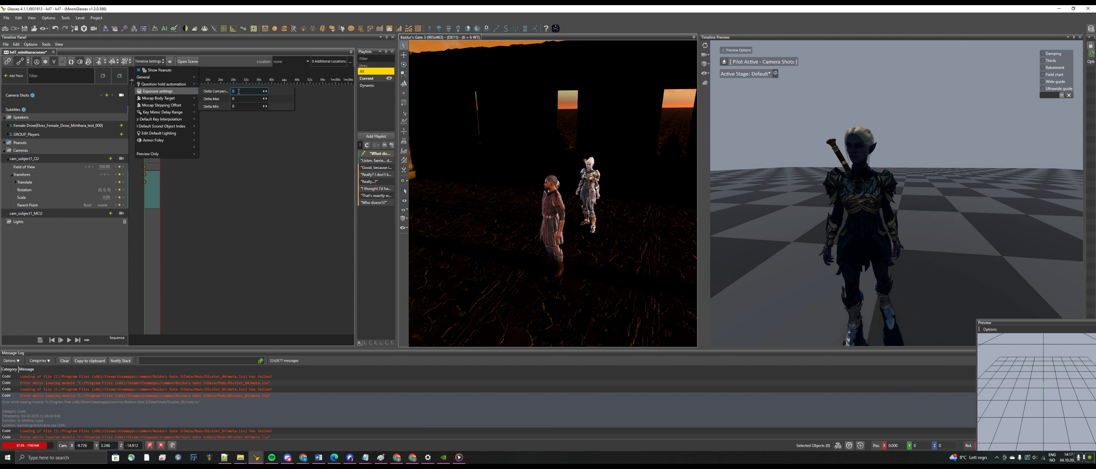
pyautogui.write('0')
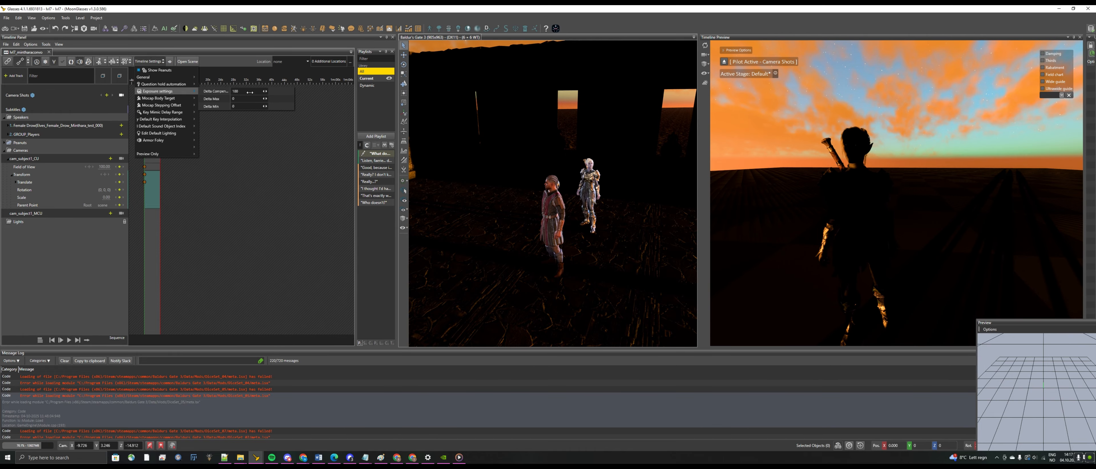
pyautogui.write('0')
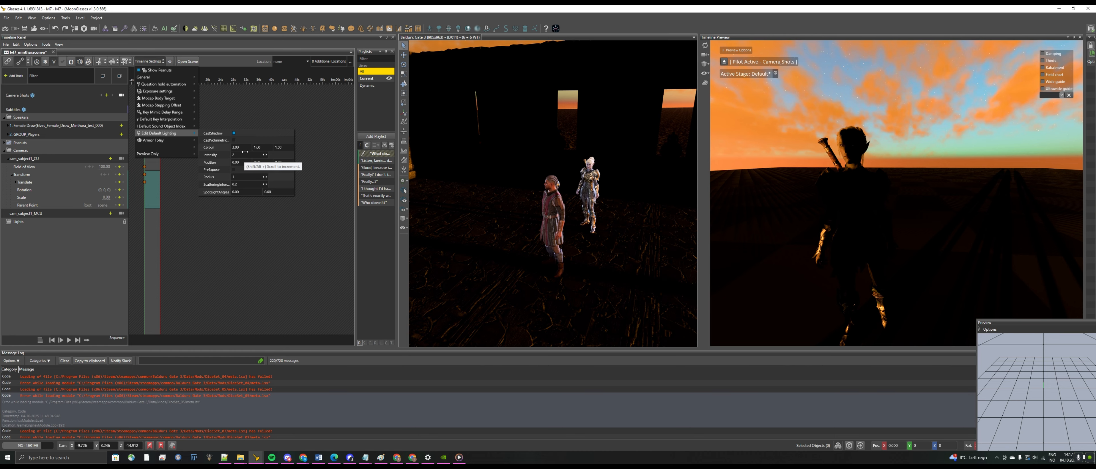
# Inspect the default lighting's colour and intensity, and try a Delta Max exposure of 23 before resetting it to 0
pyautogui.click(245, 146)
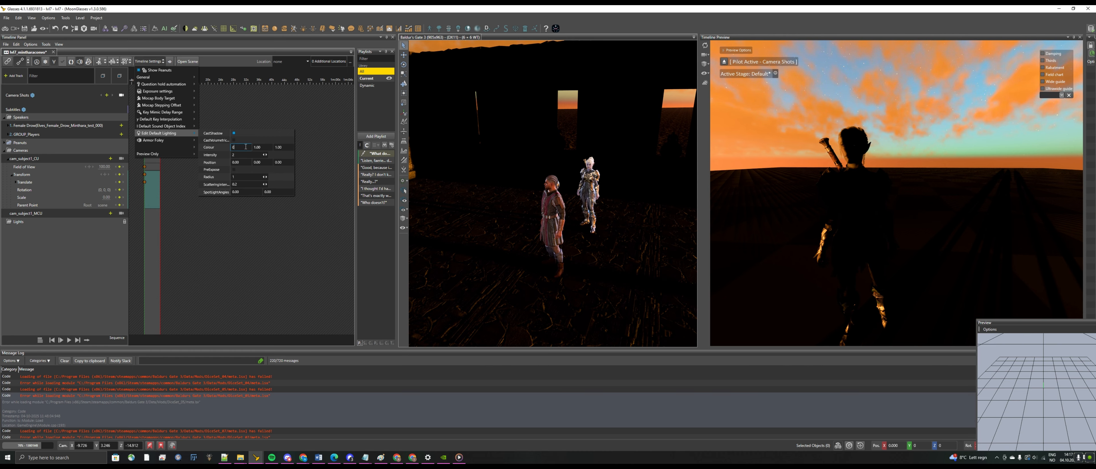
pyautogui.click(244, 155)
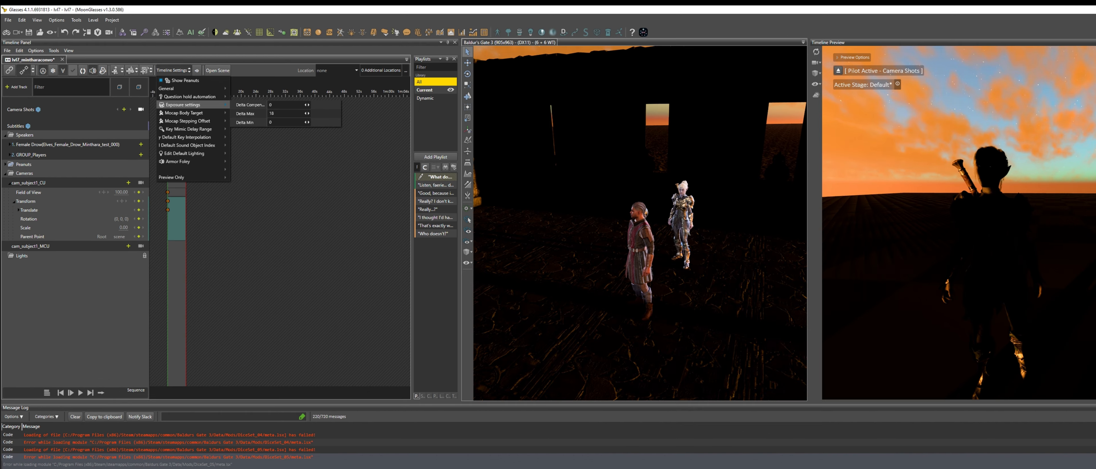
pyautogui.moveTo(275, 114); pyautogui.dragTo(281, 114)
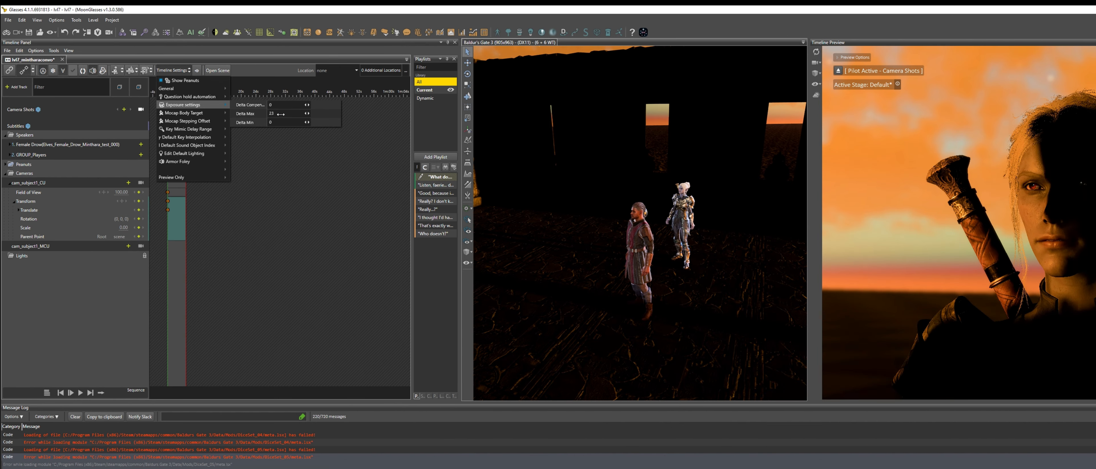
pyautogui.click(275, 114)
pyautogui.write('0')
pyautogui.press('Return')
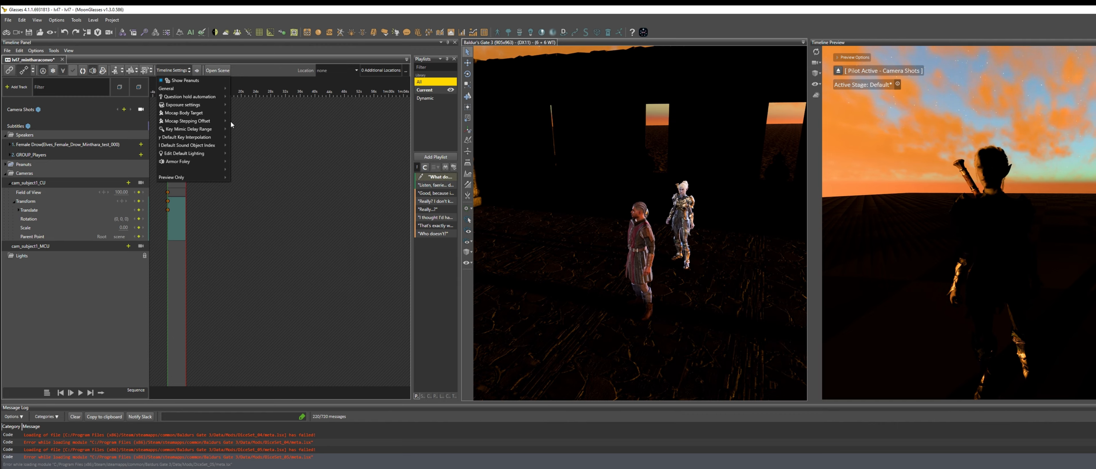
pyautogui.click(303, 228)
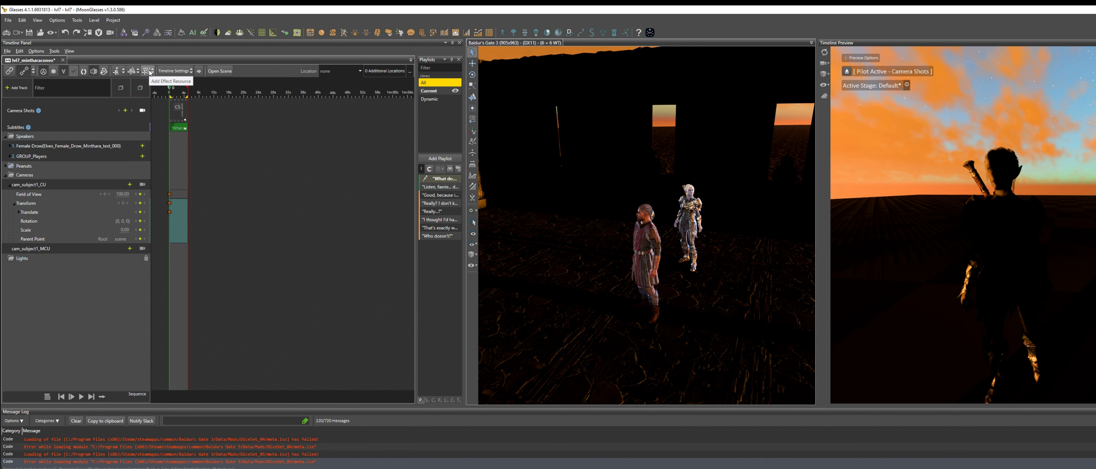
# Start adding a template resource to the timeline and search the available templates for "wizard"
pyautogui.click(134, 73)
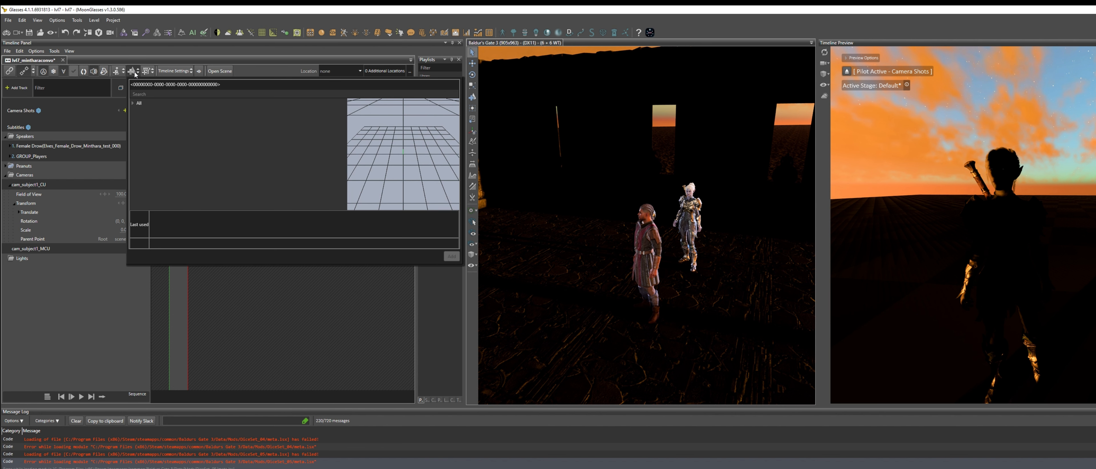
pyautogui.write('wa')
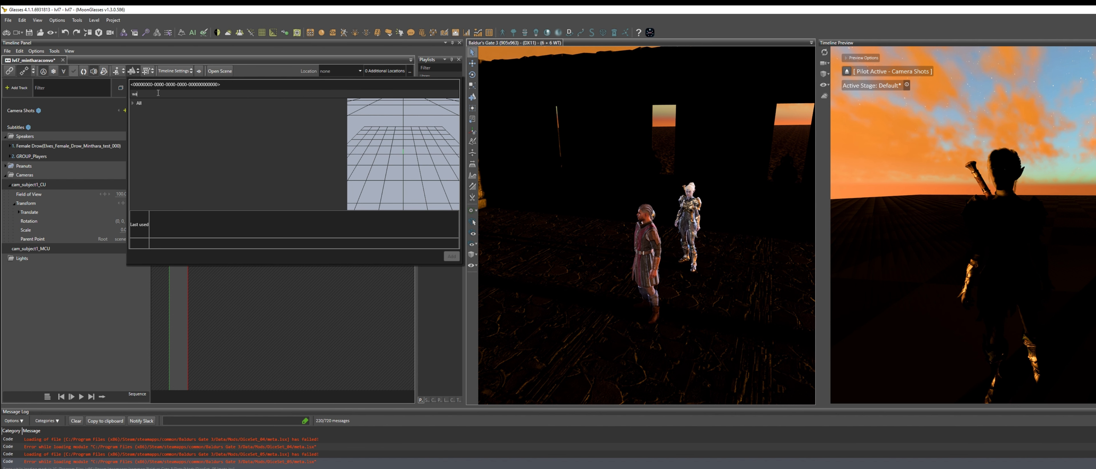
pyautogui.write('izar')
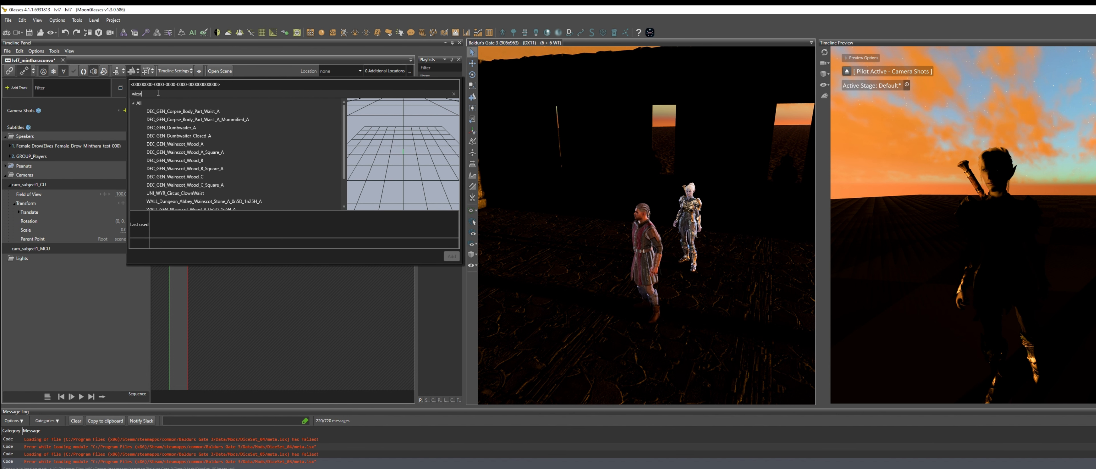
pyautogui.write('d')
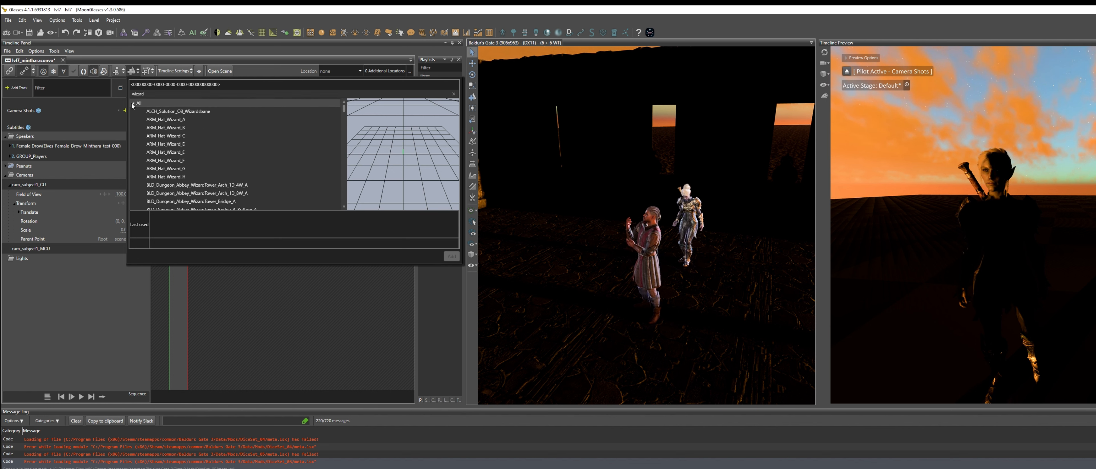
# Search the available templates for "drow" and add Elves_Female_Drow_Minthara_test to the timeline
pyautogui.hotkey('ctrl', 'a')
pyautogui.write('drow')
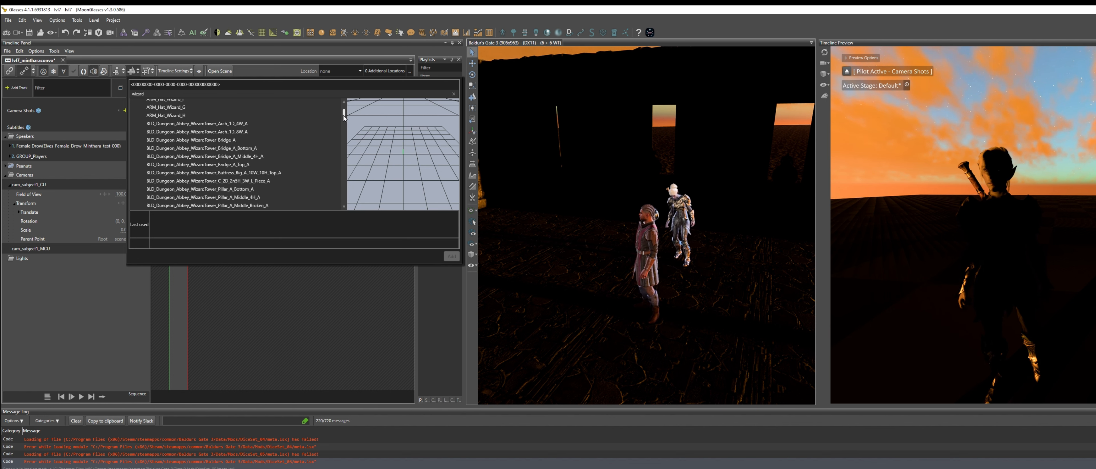
pyautogui.click(217, 181)
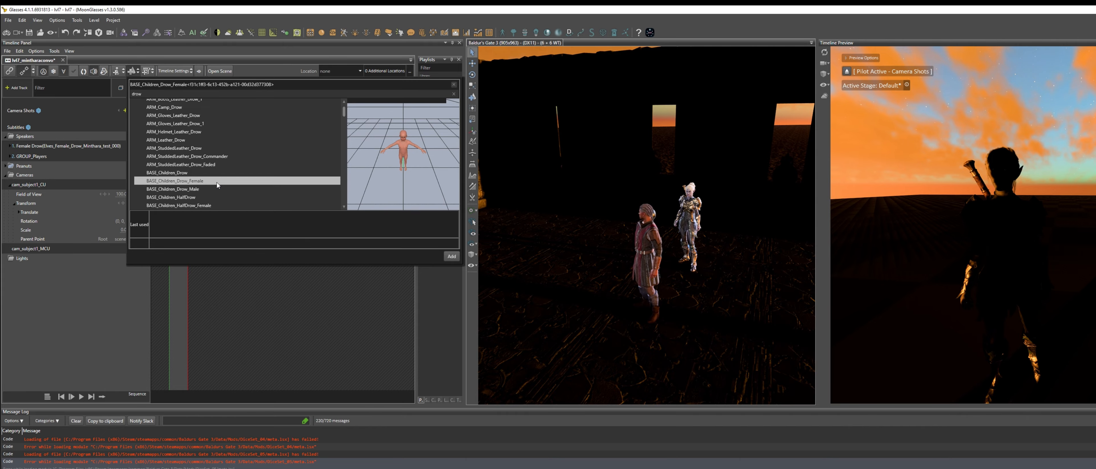
pyautogui.scroll(-2, 217, 185)
pyautogui.click(215, 165)
pyautogui.scroll(-3, 215, 165)
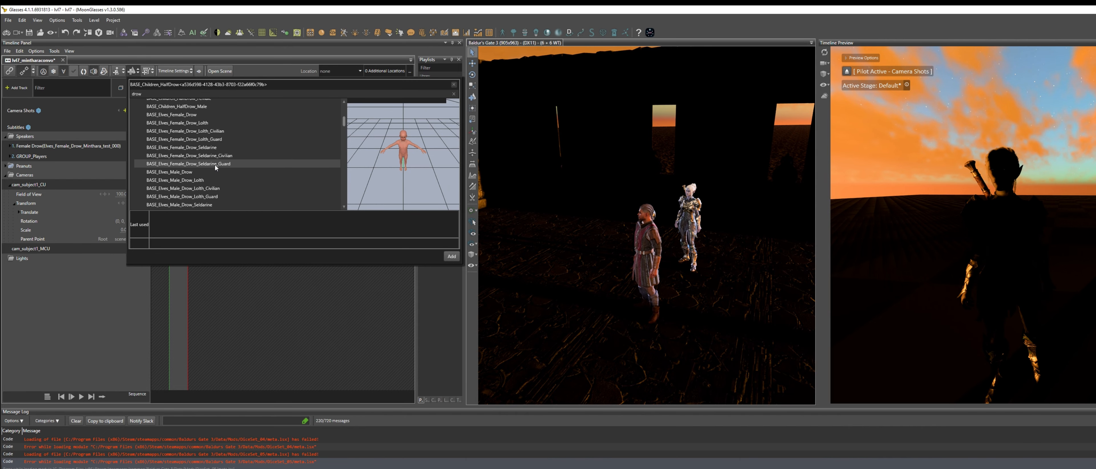
pyautogui.scroll(-4, 215, 164)
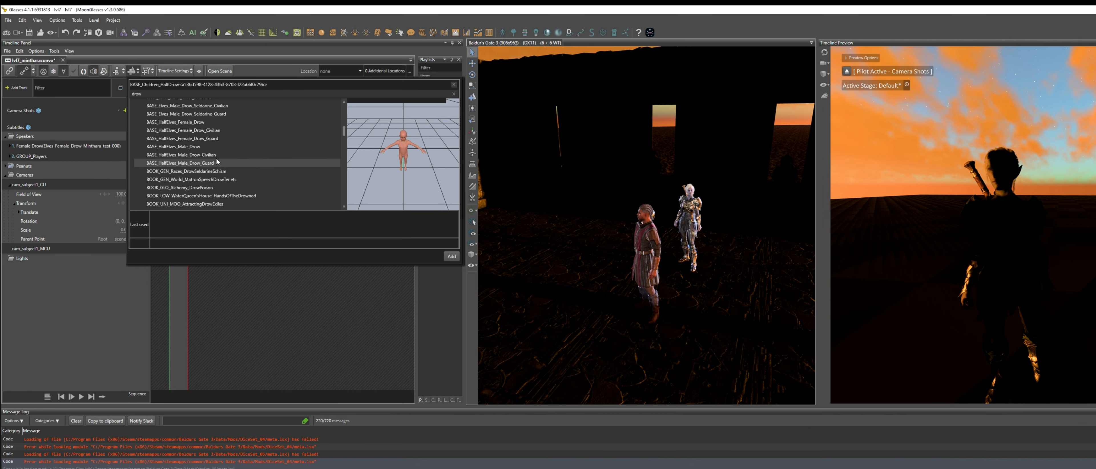
pyautogui.moveTo(344, 131); pyautogui.dragTo(343, 152)
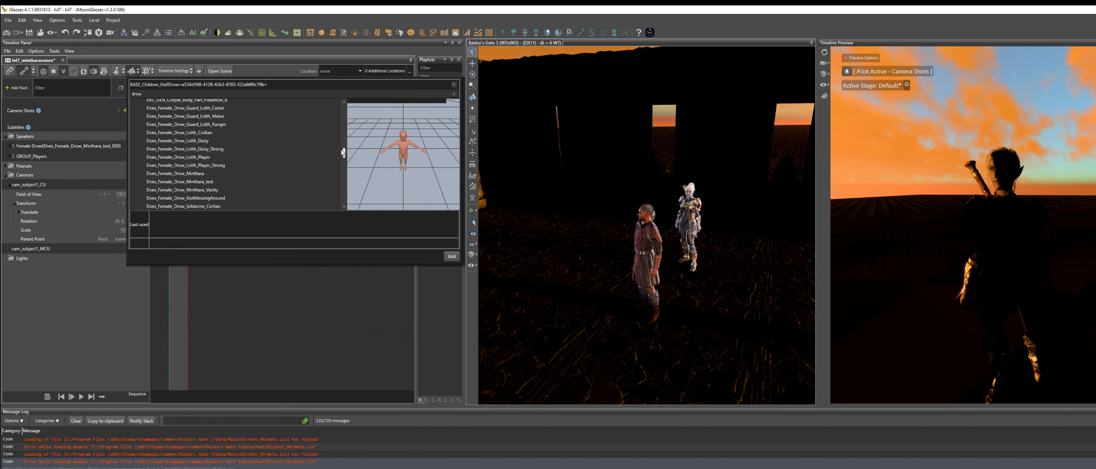
pyautogui.click(246, 182)
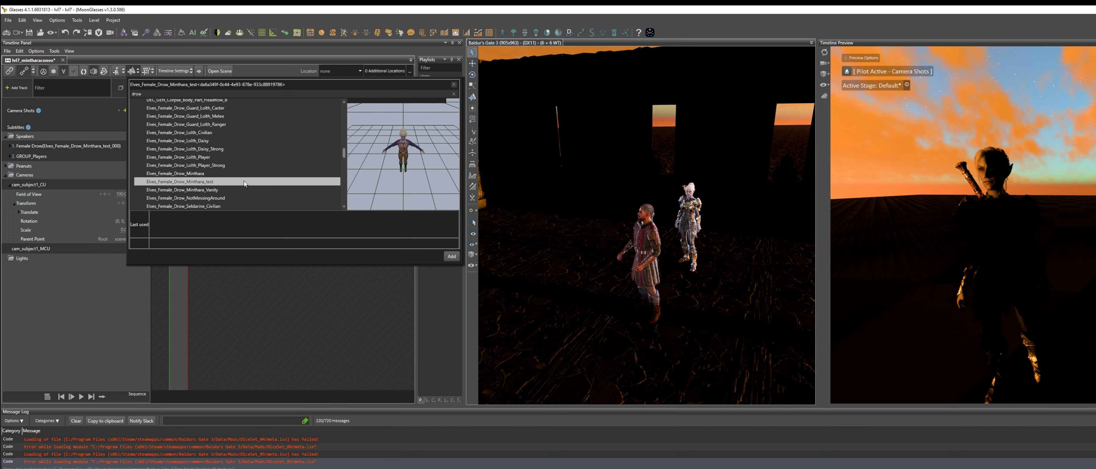
pyautogui.click(452, 256)
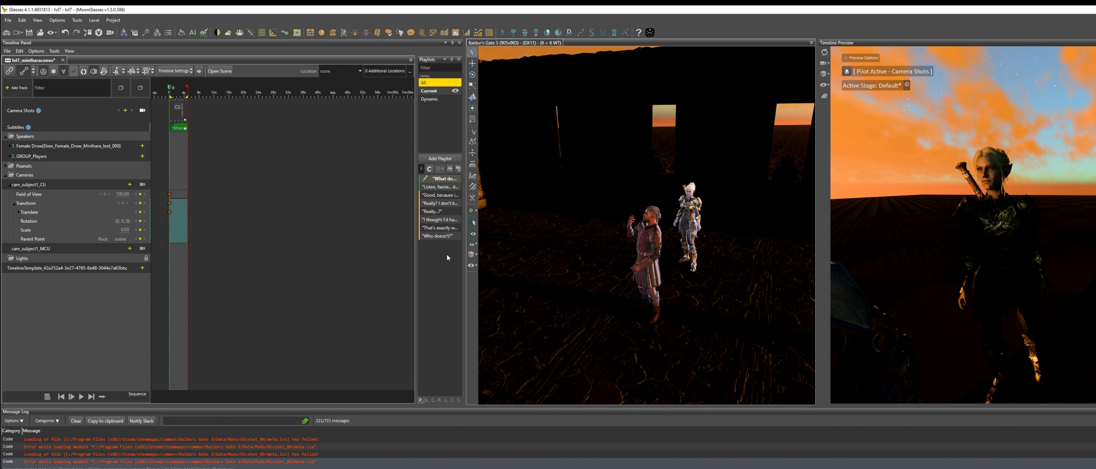
# Add a Show Actor track and a Transform track to the newly added timeline template
pyautogui.click(134, 269)
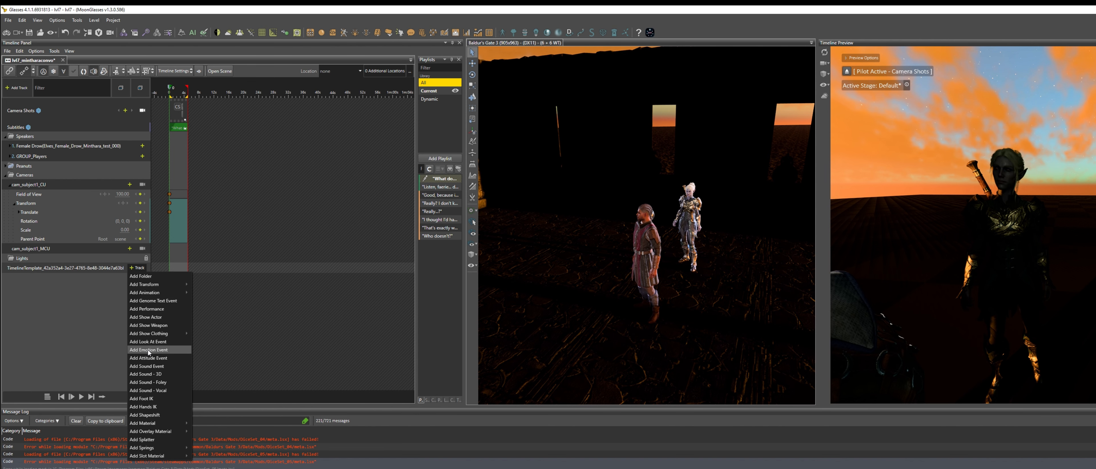
pyautogui.click(158, 317)
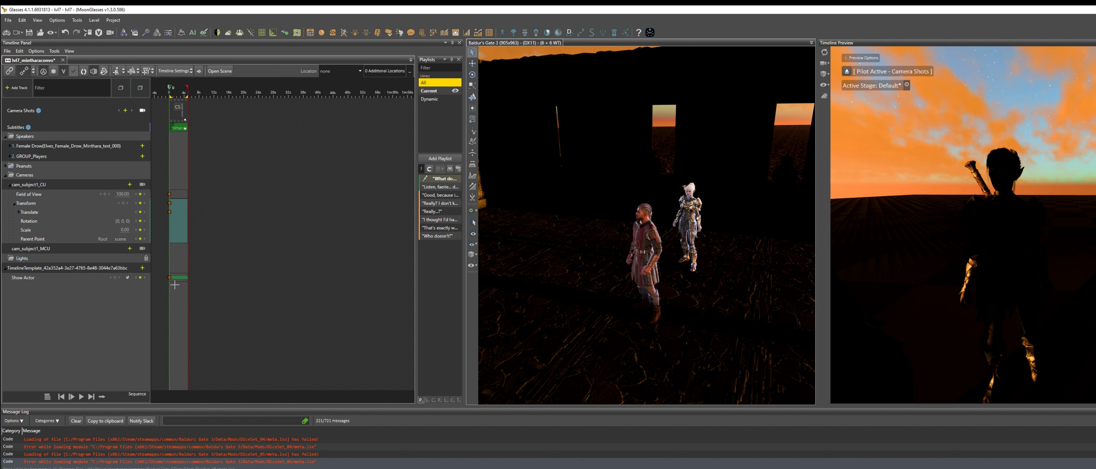
pyautogui.click(141, 268)
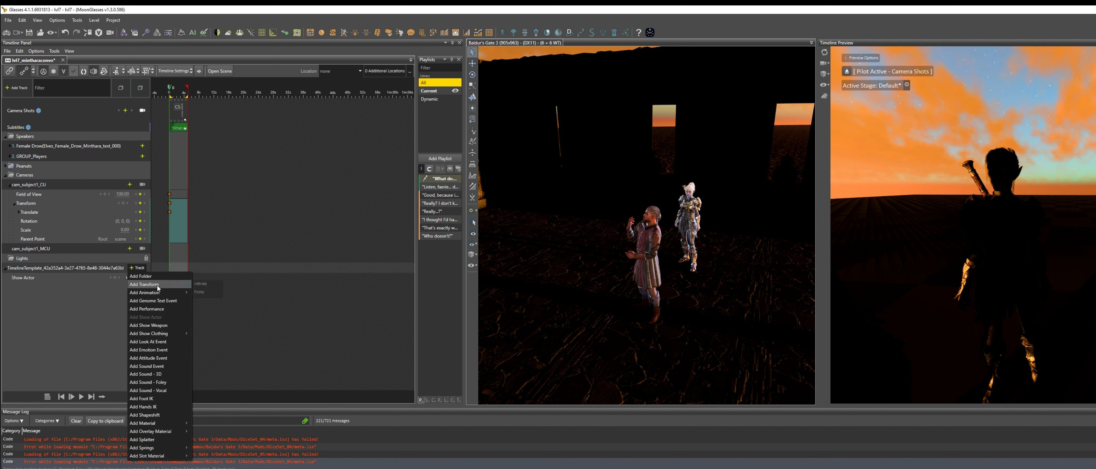
pyautogui.click(199, 292)
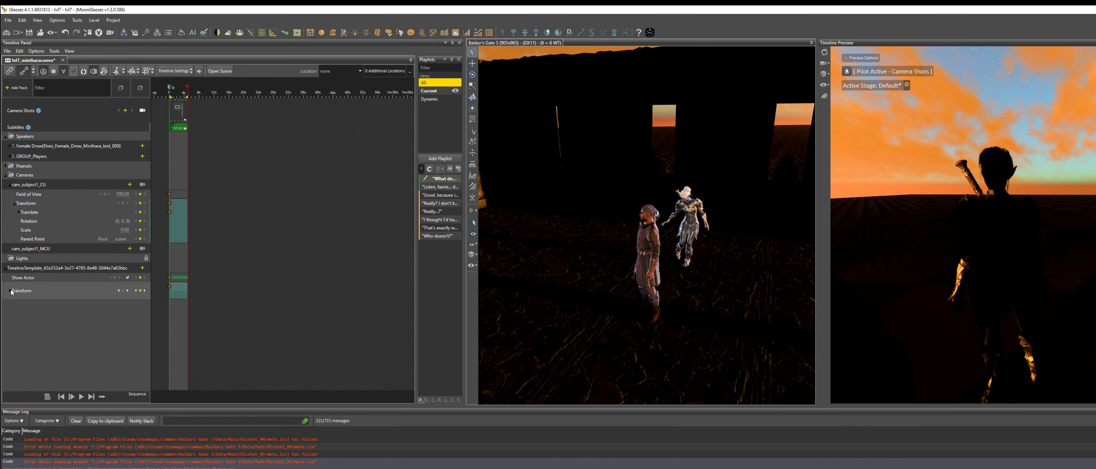
# Select the added character in the timeline preview and add a Transform track to the cam_subject1_MCU camera
pyautogui.click(994, 263)
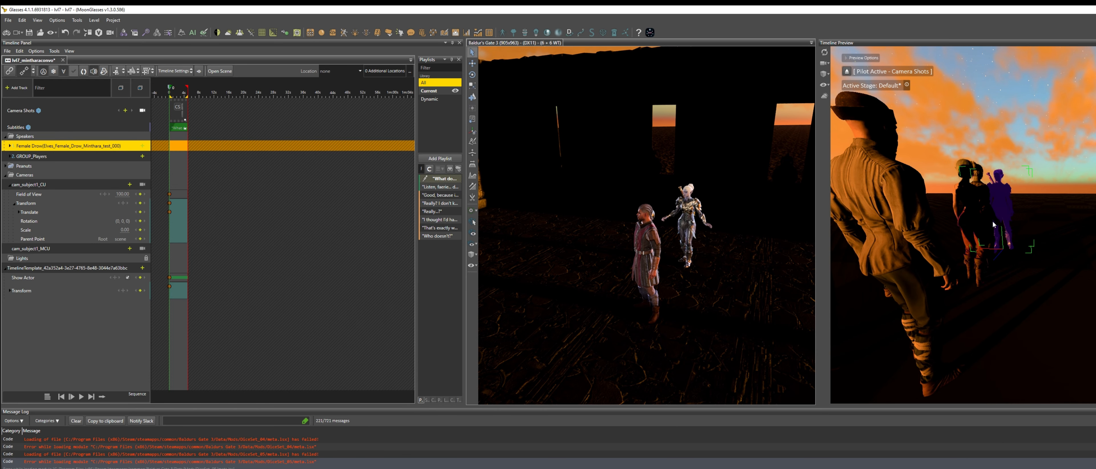
pyautogui.click(984, 197)
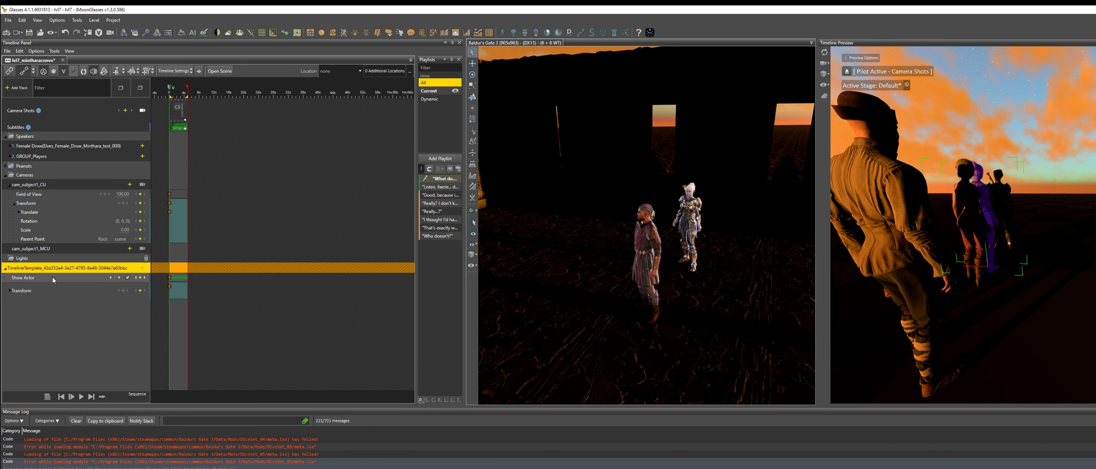
pyautogui.click(125, 248)
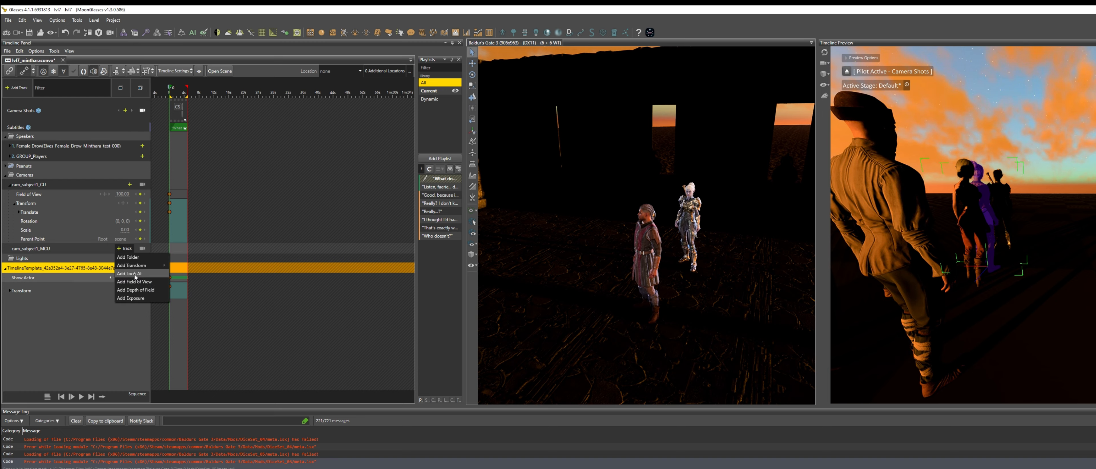
pyautogui.click(136, 266)
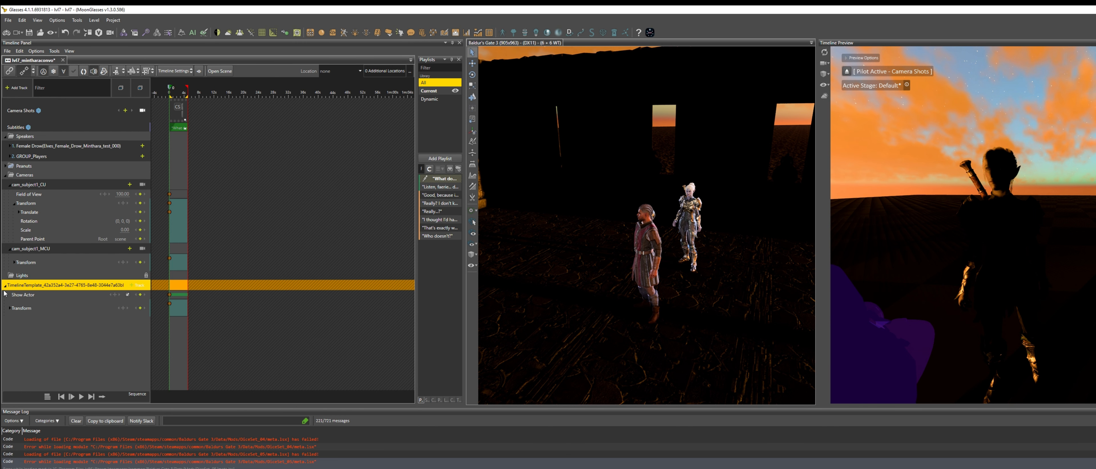
# Expand the added template's Transform down to its Translate axes and switch the timeline preview to Base Color shading
pyautogui.click(10, 310)
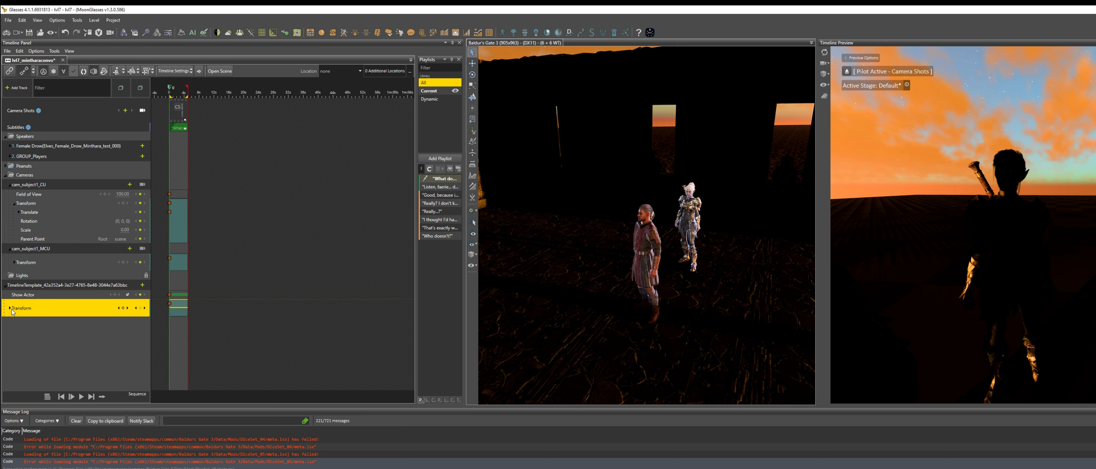
pyautogui.click(9, 309)
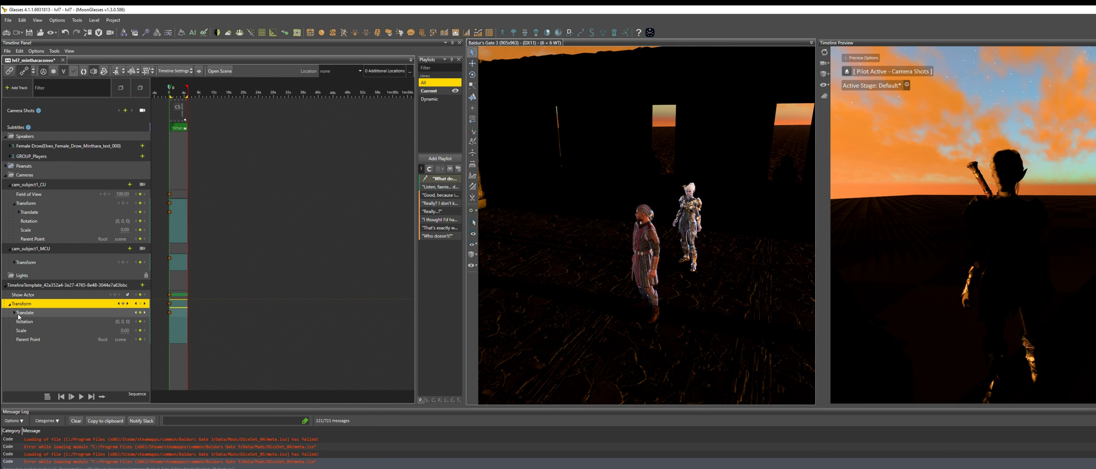
pyautogui.click(15, 314)
pyautogui.click(15, 313)
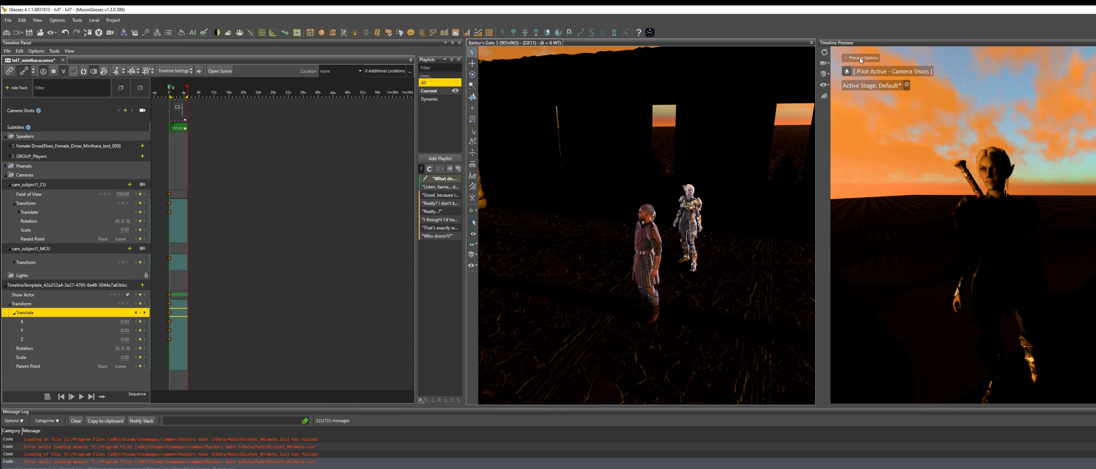
pyautogui.click(825, 73)
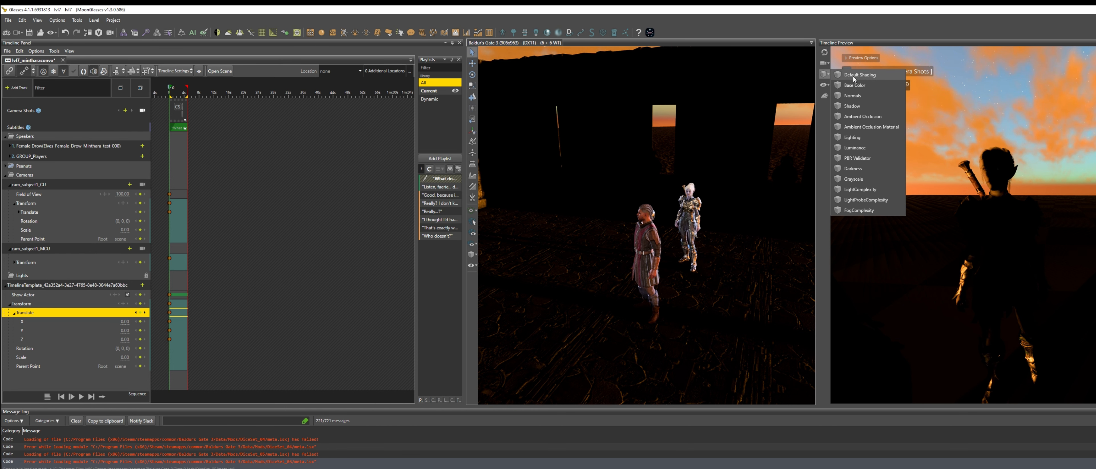
pyautogui.click(876, 85)
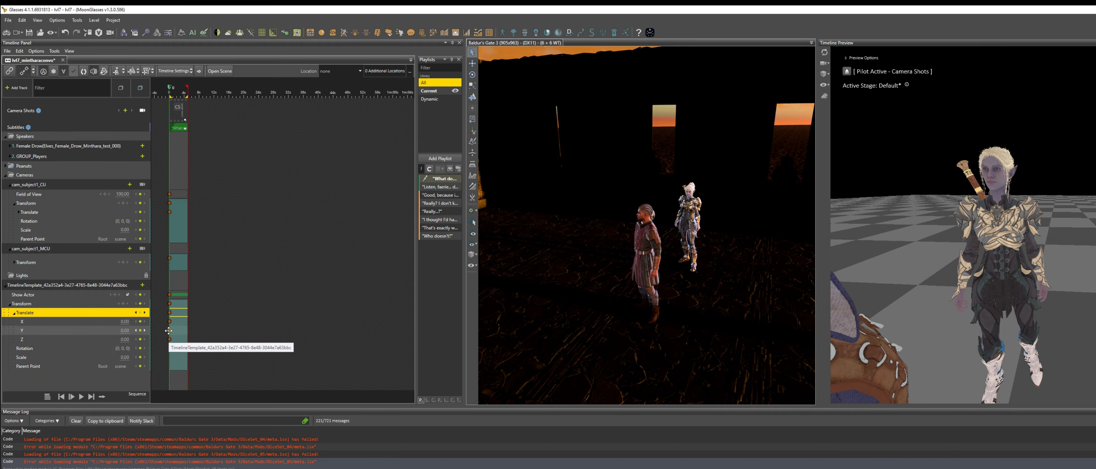
# Try out another X translate value on the added template's first key and return it to 0
pyautogui.click(171, 321)
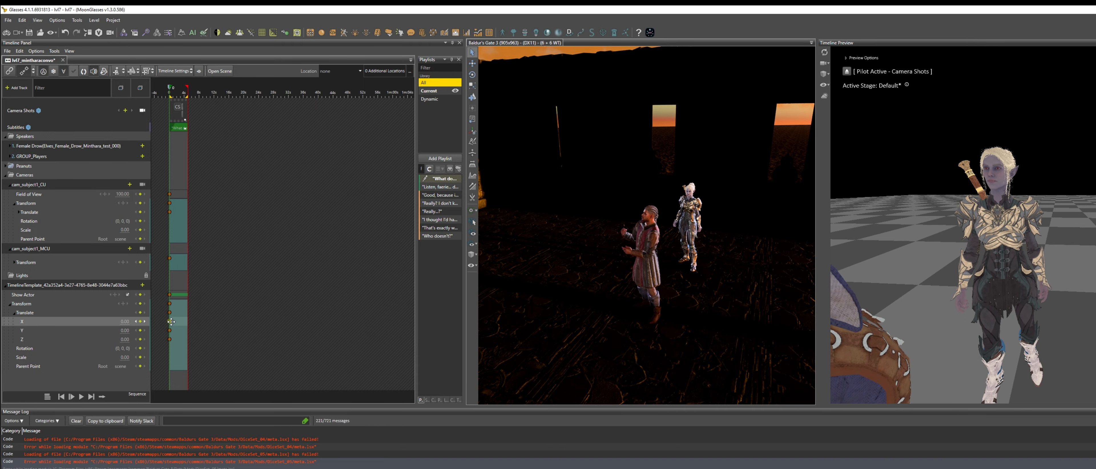
pyautogui.rightClick(170, 321)
pyautogui.moveTo(189, 327)
pyautogui.click(288, 351)
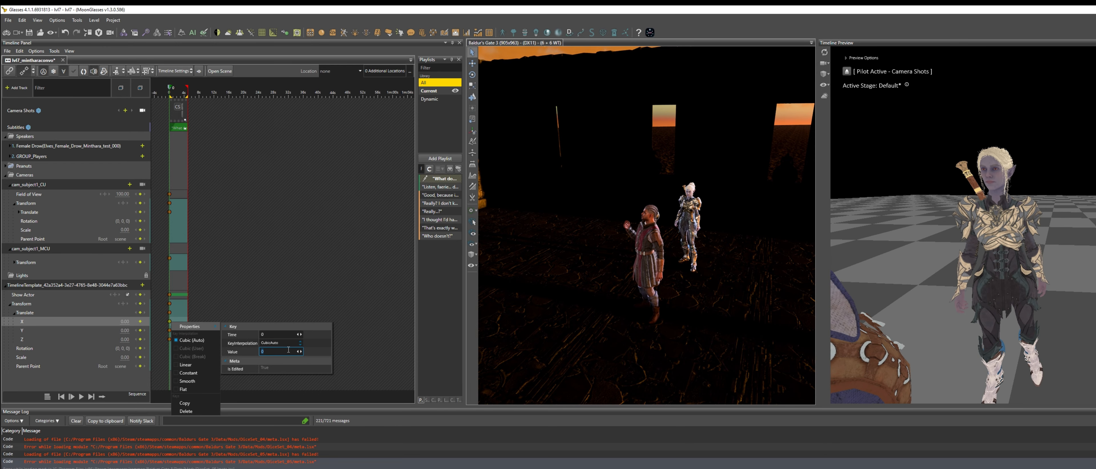
pyautogui.write('2')
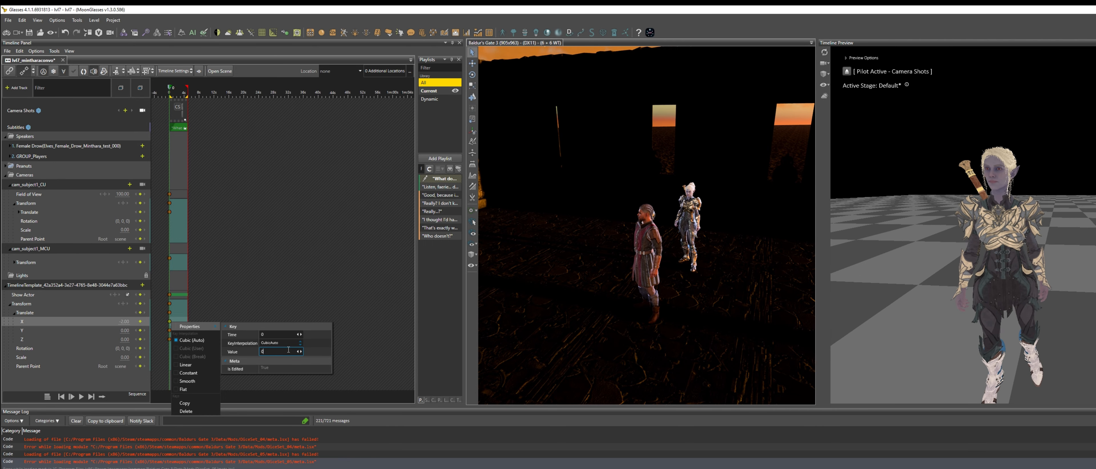
pyautogui.press('Return')
pyautogui.click(163, 345)
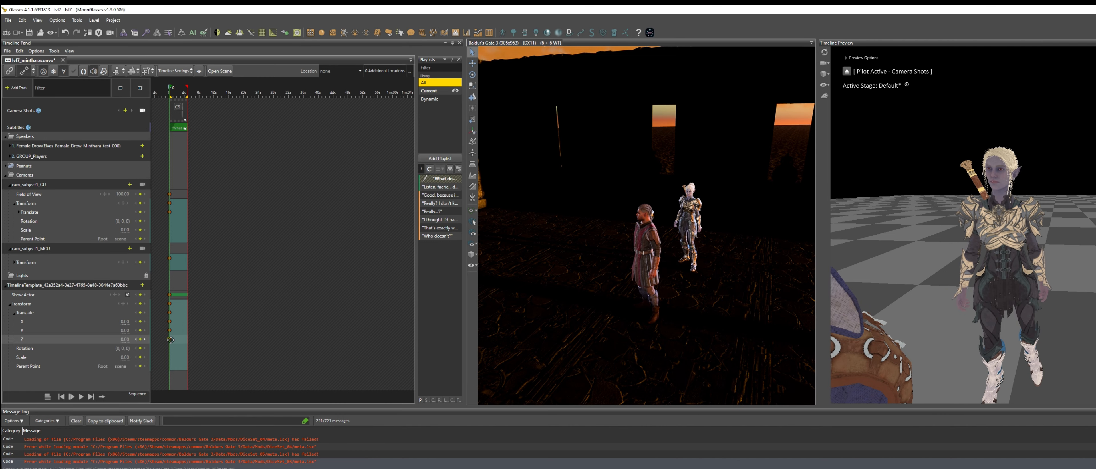
# Place the added drow beside the first character with translate keys of X 1 and Z -1 and a Y rotation of 124
pyautogui.rightClick(171, 340)
pyautogui.moveTo(189, 344)
pyautogui.click(277, 370)
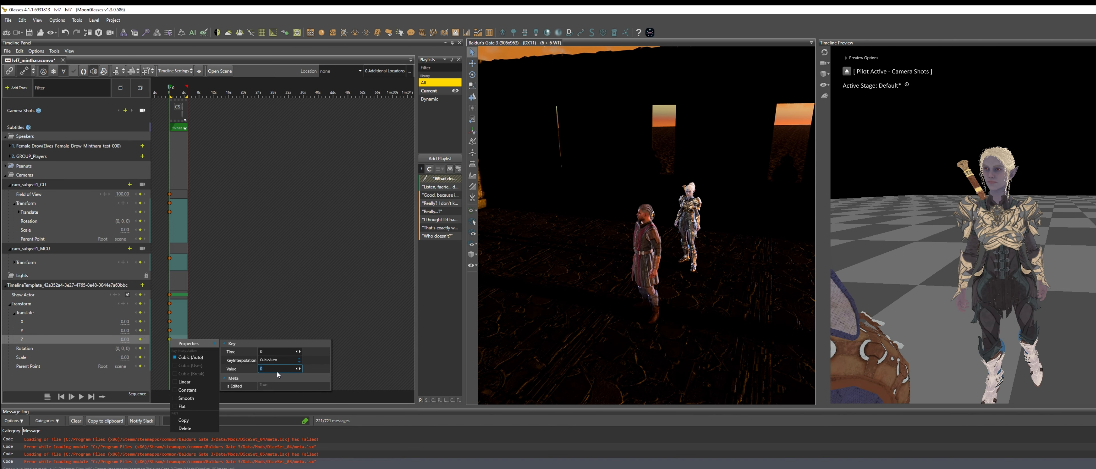
pyautogui.write('2')
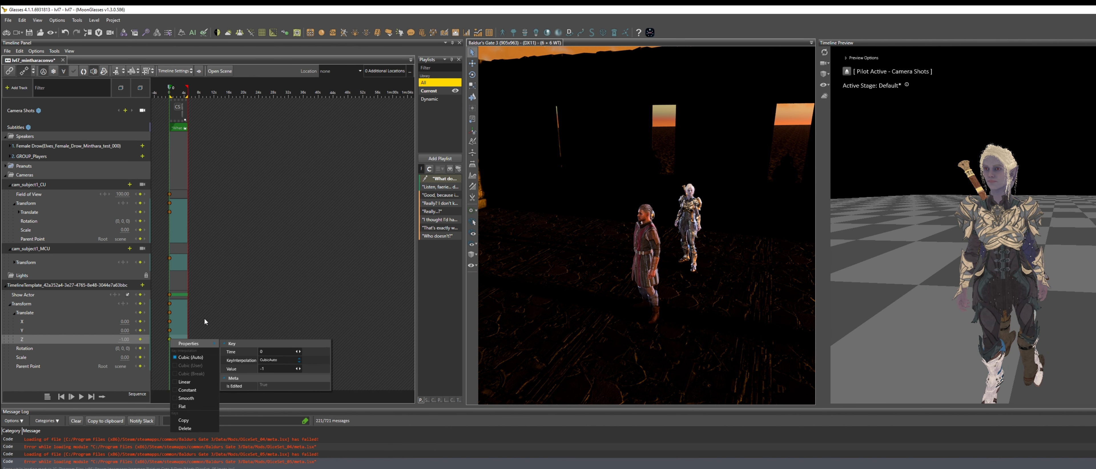
pyautogui.rightClick(170, 322)
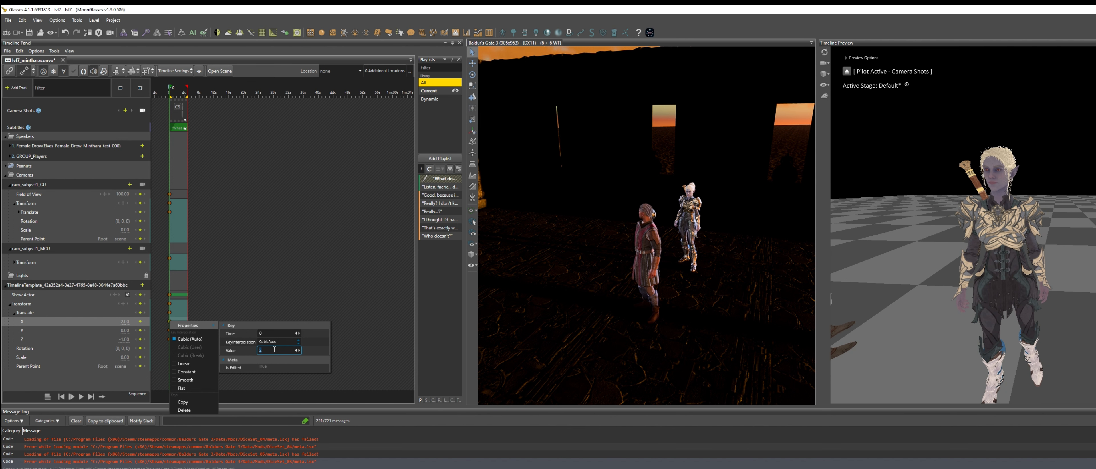
pyautogui.write('1')
pyautogui.press('Return')
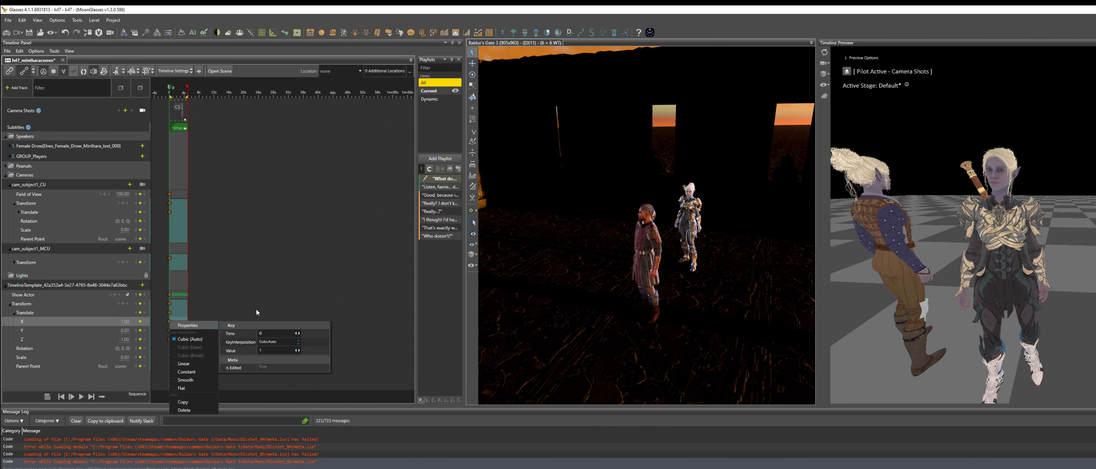
pyautogui.click(256, 312)
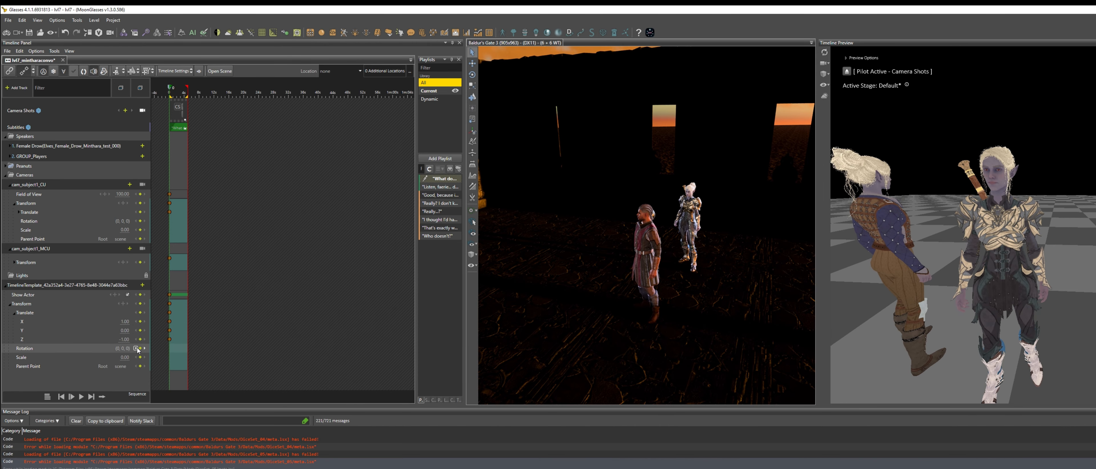
pyautogui.rightClick(169, 348)
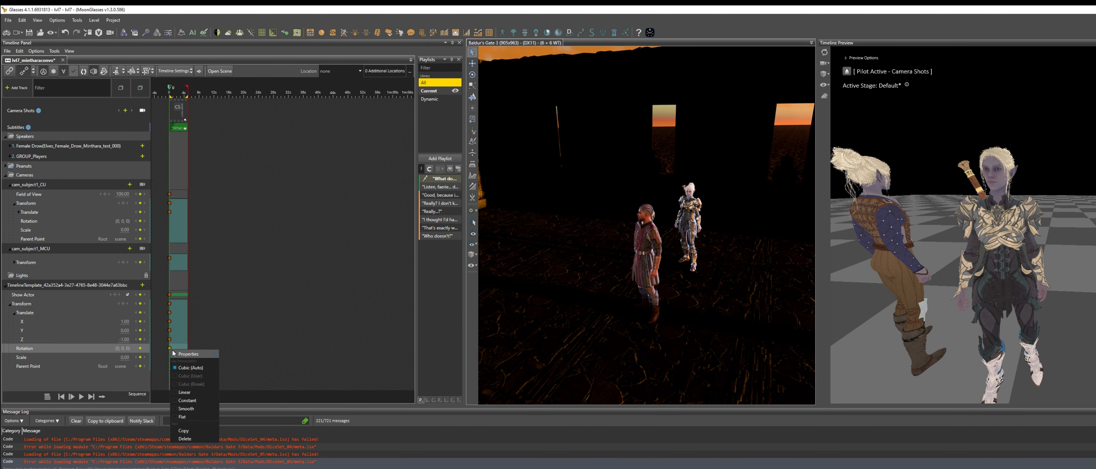
pyautogui.moveTo(274, 414); pyautogui.dragTo(275, 407)
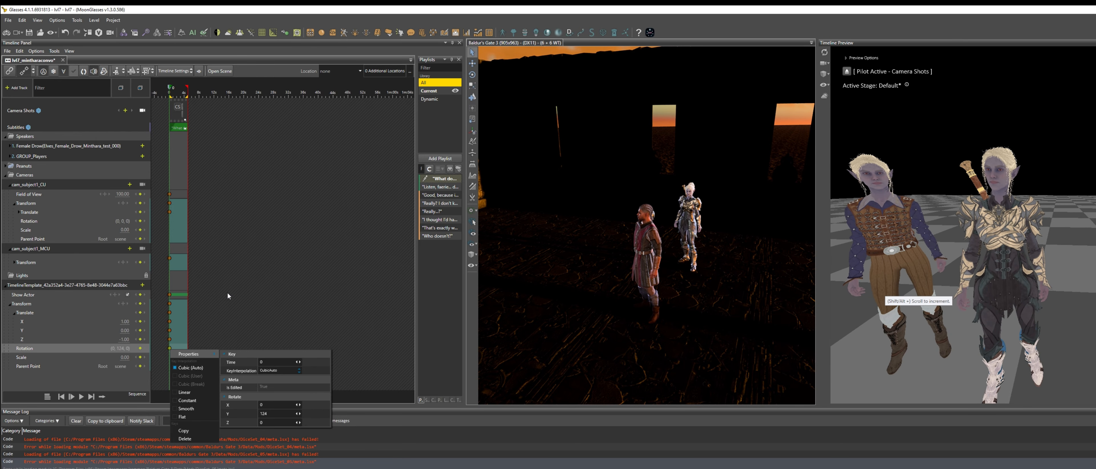
# Search the effect resources for "faerie" and add VFX_Status_FaerieFire_Dummy_Root_01 to the timeline
pyautogui.click(147, 72)
pyautogui.write('faerie')
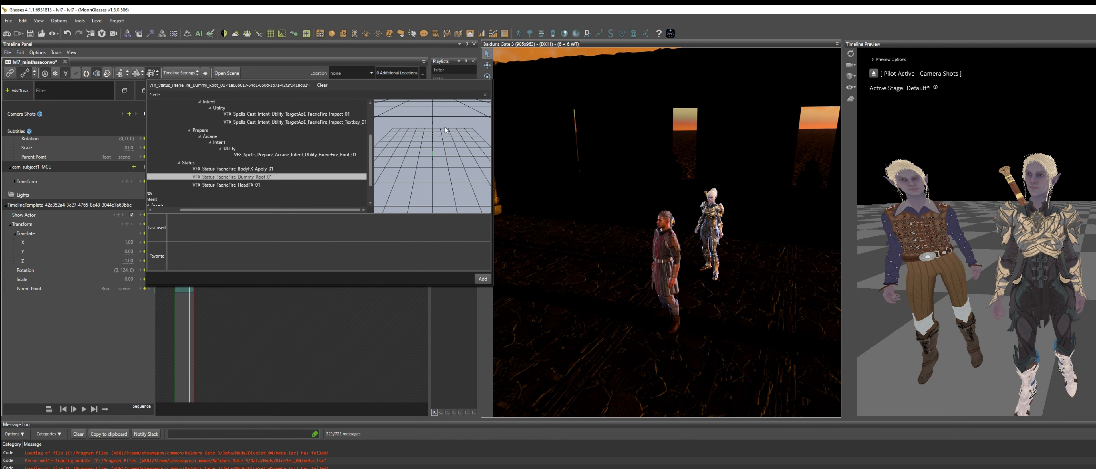
pyautogui.click(263, 181)
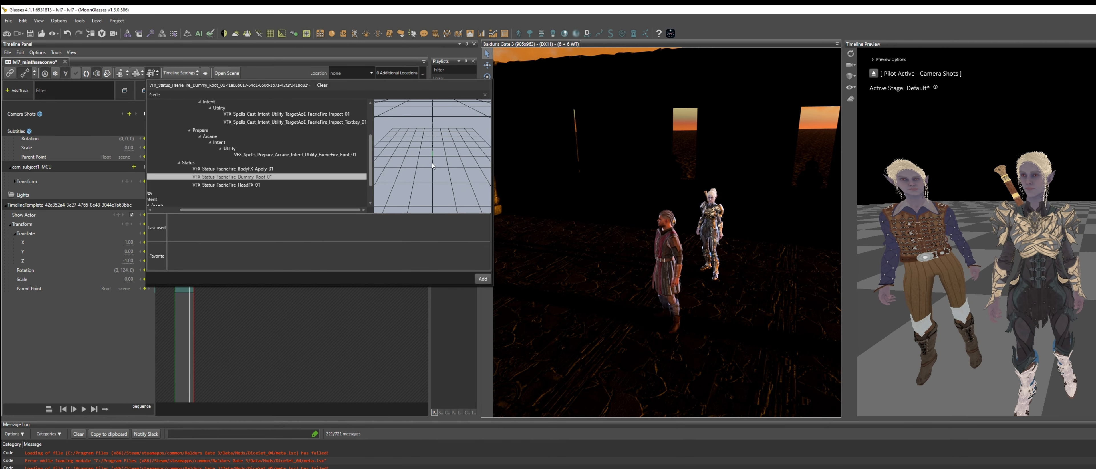
pyautogui.click(282, 169)
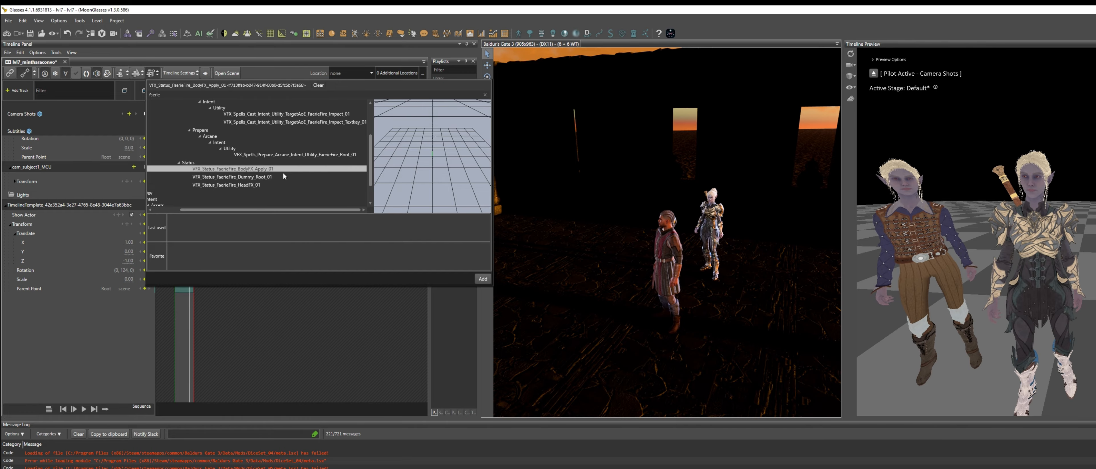
pyautogui.click(281, 176)
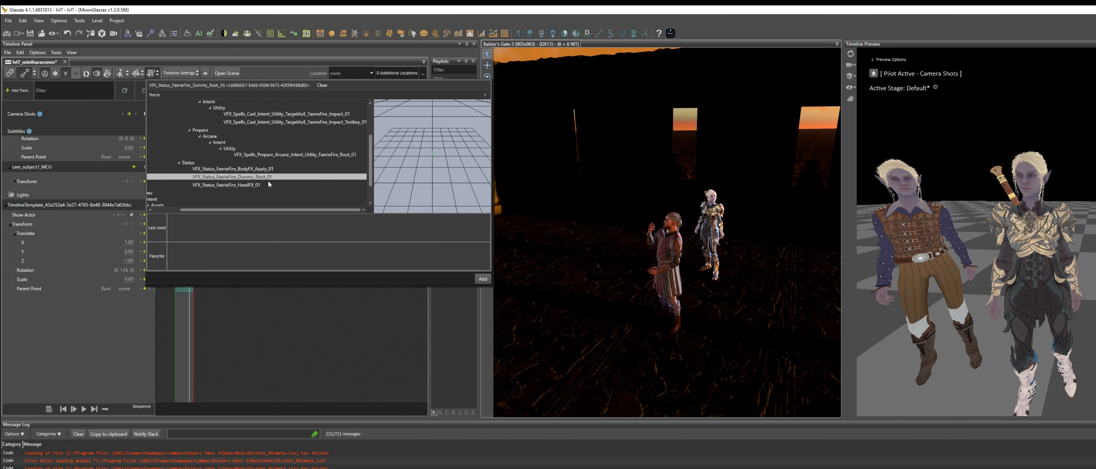
pyautogui.click(268, 185)
pyautogui.click(273, 178)
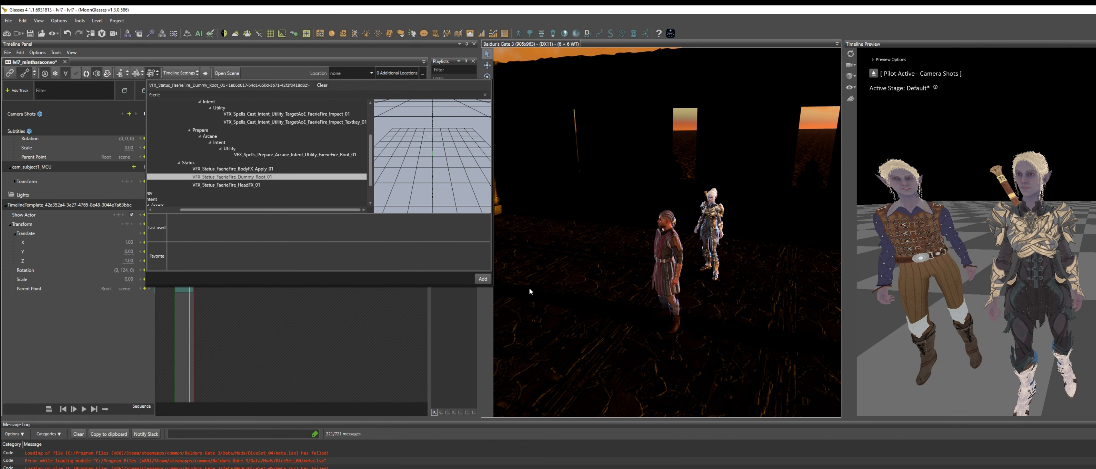
pyautogui.click(482, 279)
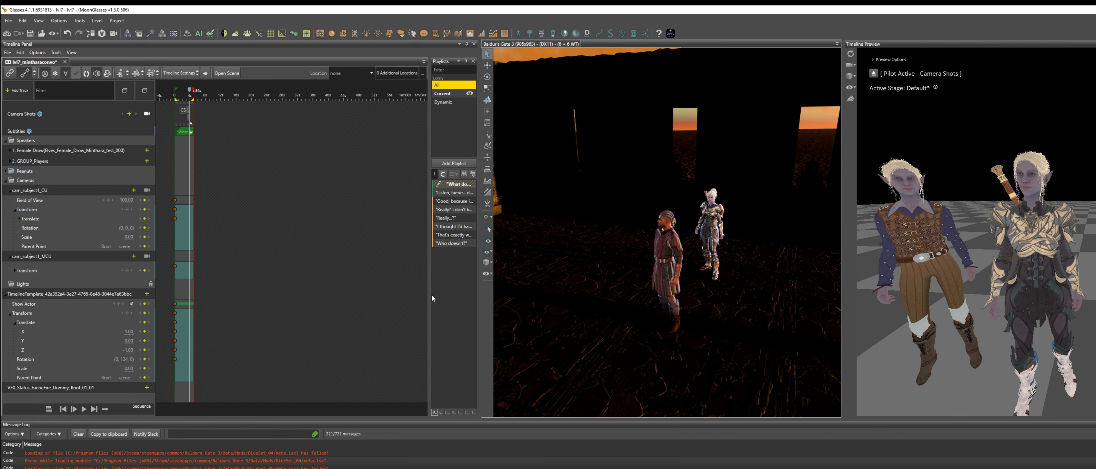
# Give the Faerie Fire effect Play Effect and Show Actor tracks, each with a key at the start of the timeline
pyautogui.click(142, 389)
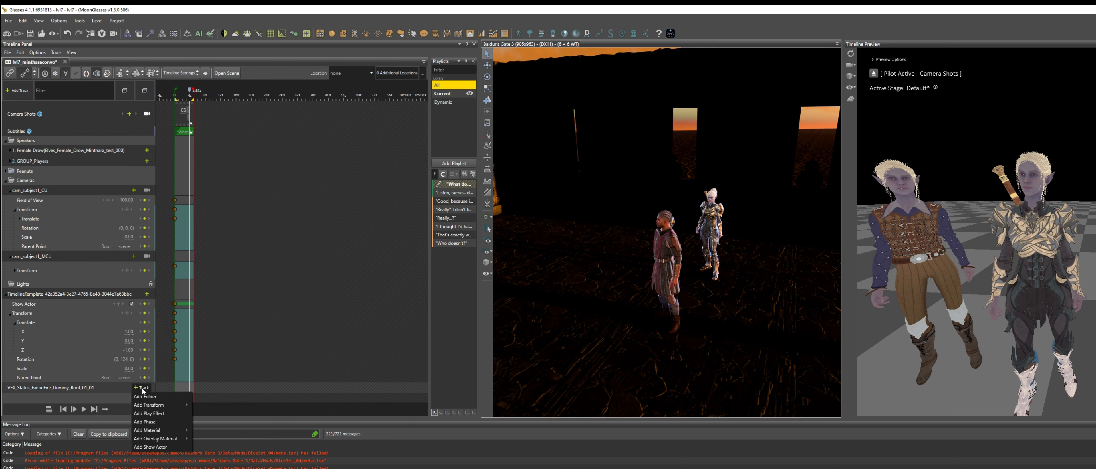
pyautogui.click(164, 413)
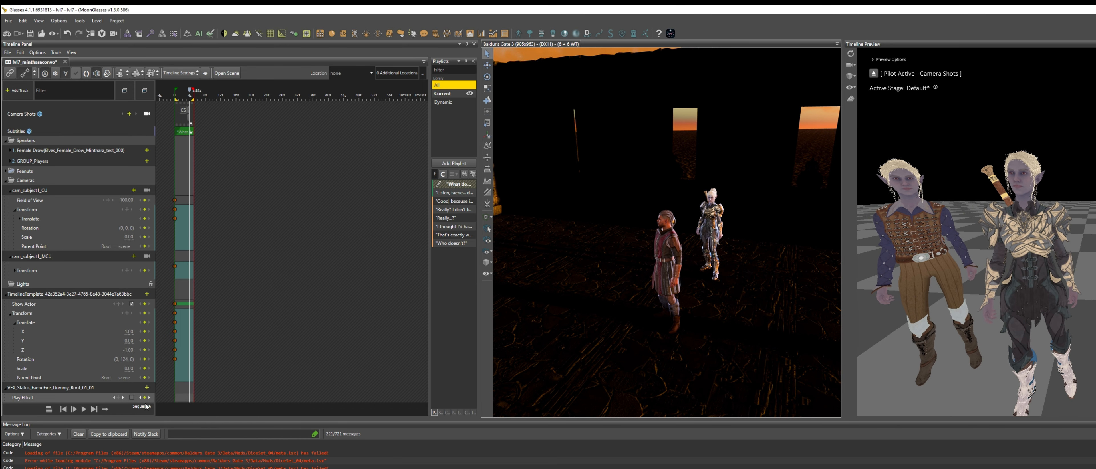
pyautogui.click(131, 397)
pyautogui.click(145, 398)
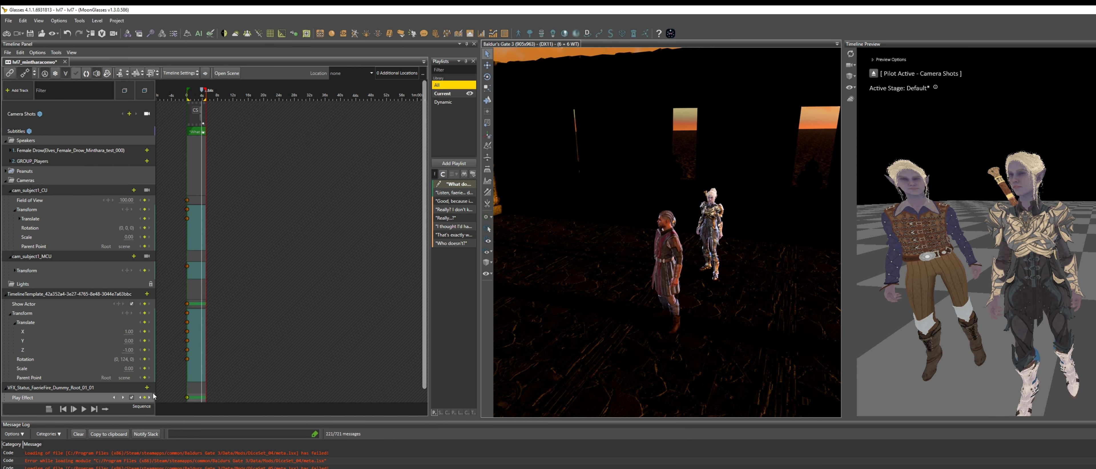
pyautogui.click(142, 388)
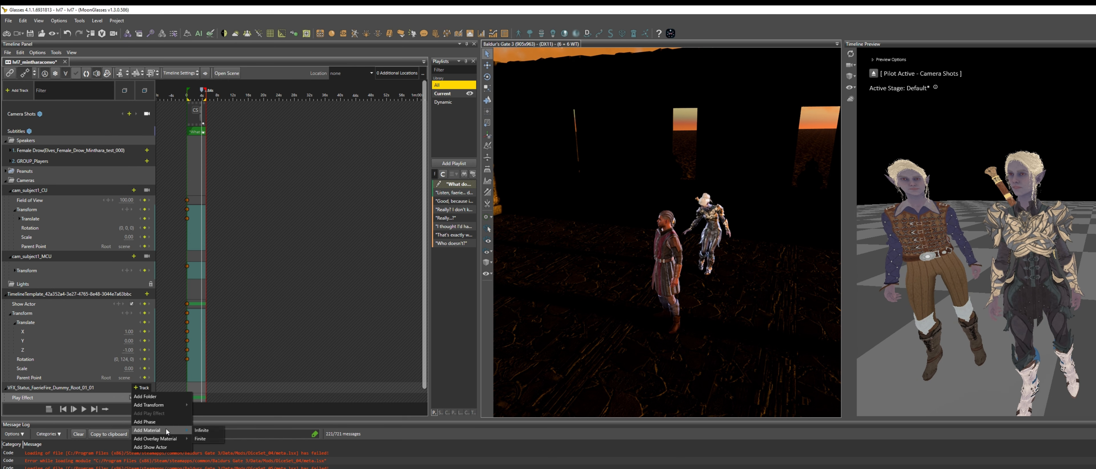
pyautogui.click(150, 447)
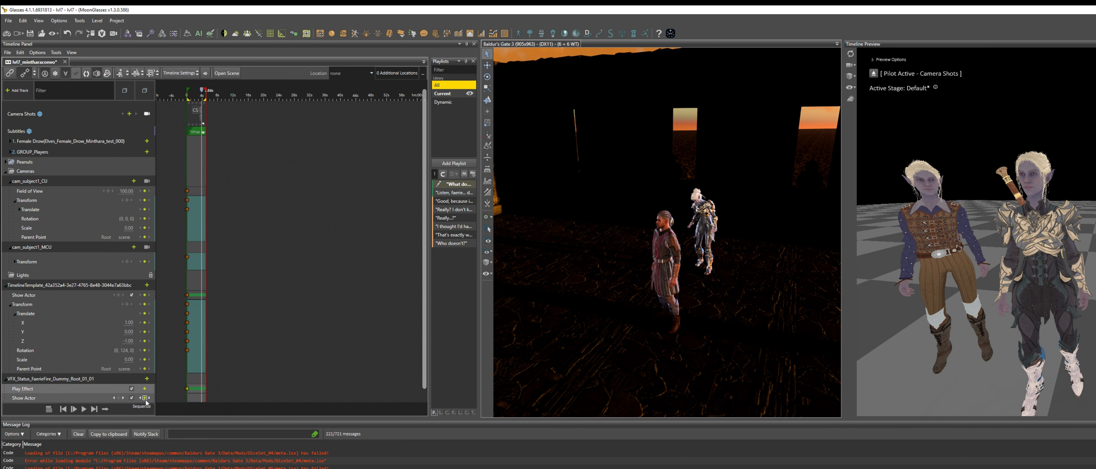
pyautogui.moveTo(201, 398); pyautogui.dragTo(185, 398)
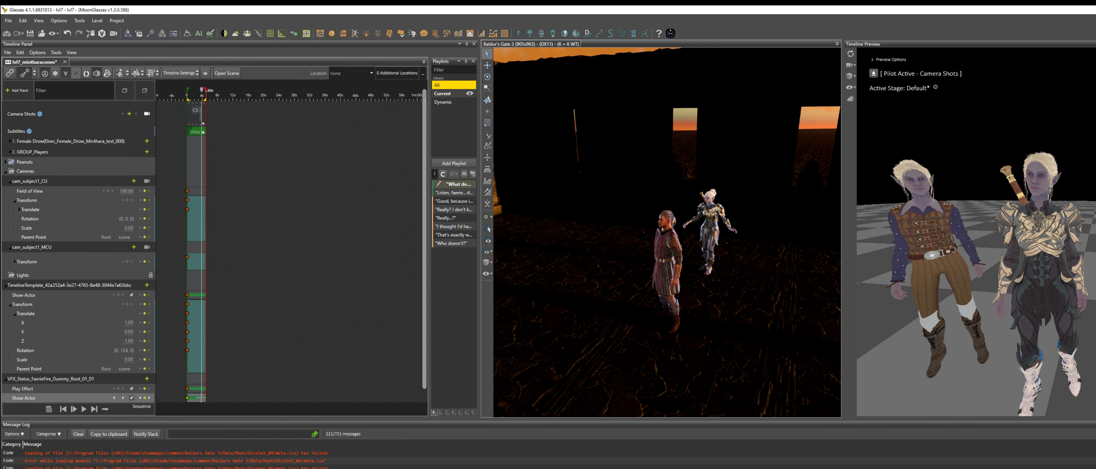
# Play the timeline to check how the added effect looks around the characters in the timeline preview
pyautogui.click(1038, 232)
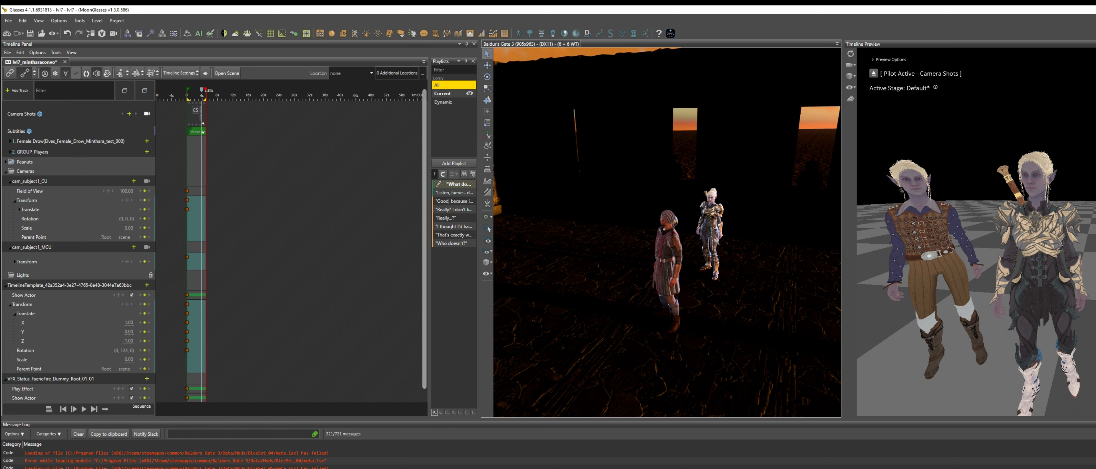
pyautogui.scroll(-3, 1037, 232)
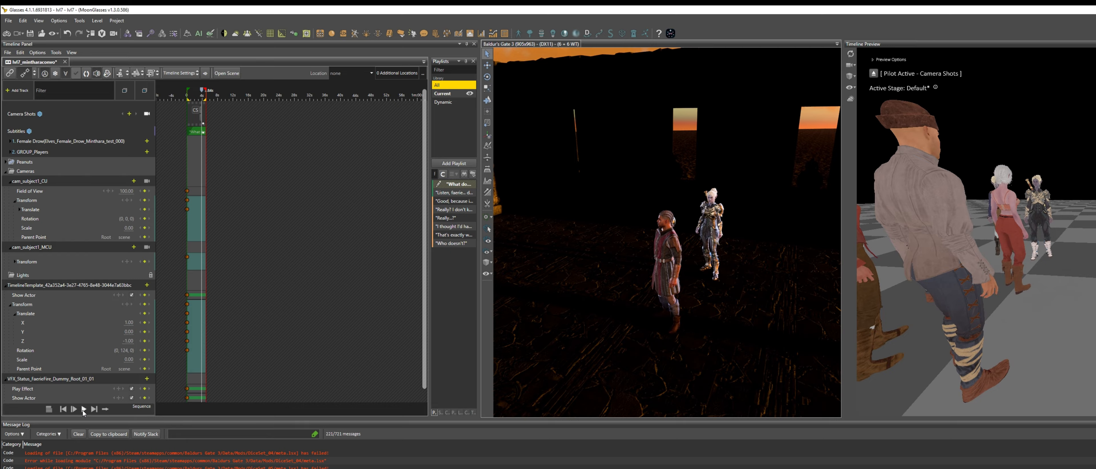
pyautogui.click(74, 409)
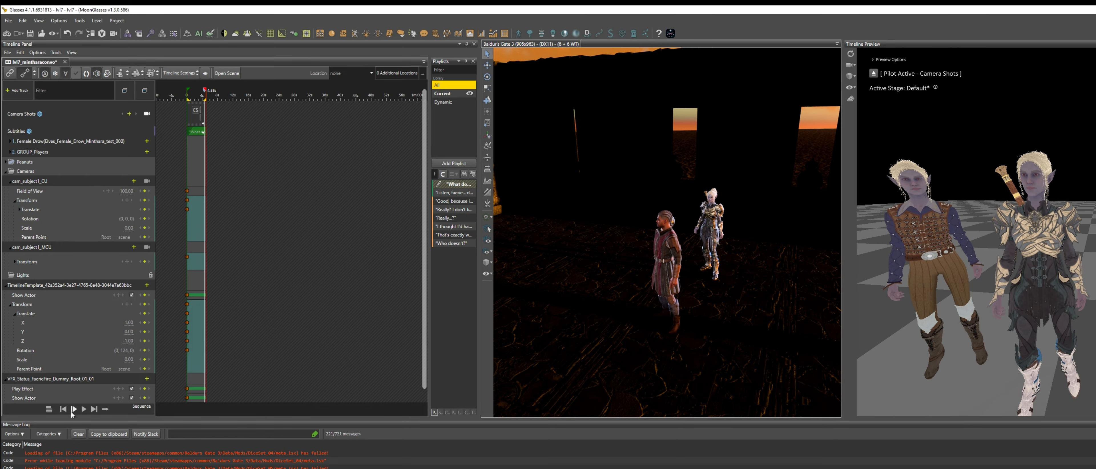
pyautogui.click(84, 409)
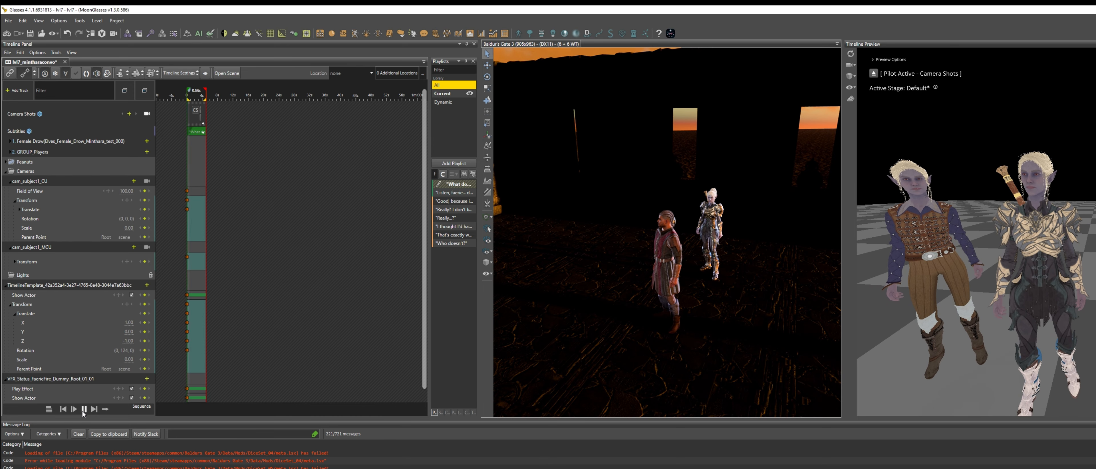
pyautogui.click(144, 380)
pyautogui.click(145, 380)
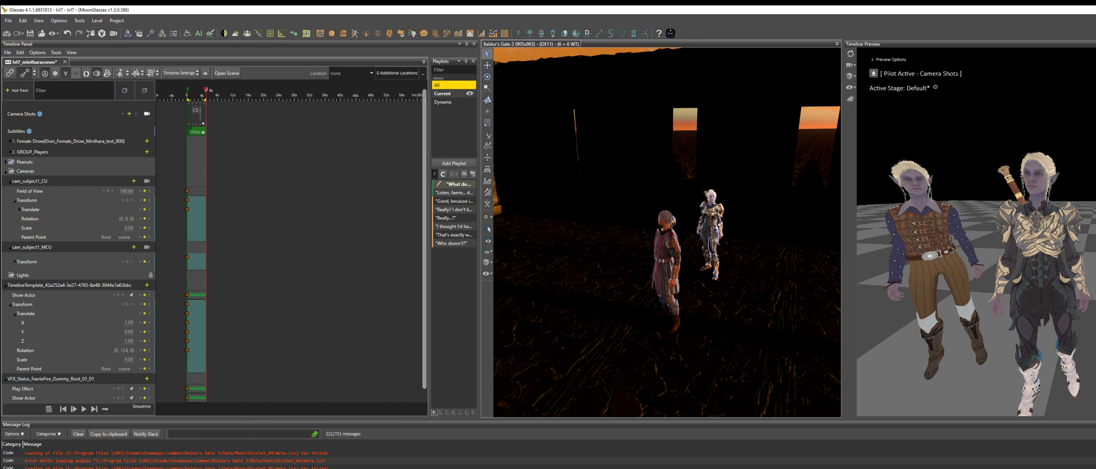
# Switch the timeline preview to Default Shading and add a Transform track to the Faerie Fire effect
pyautogui.click(850, 76)
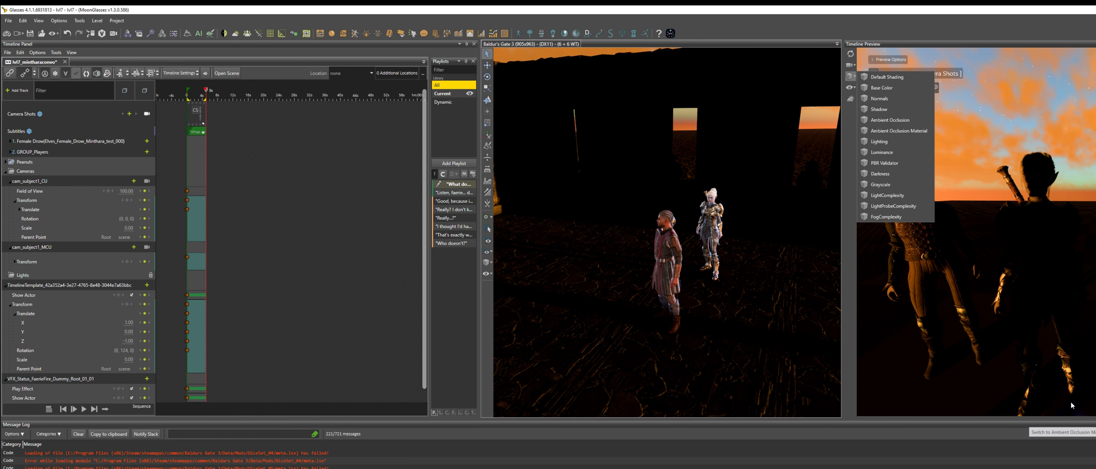
pyautogui.click(668, 7)
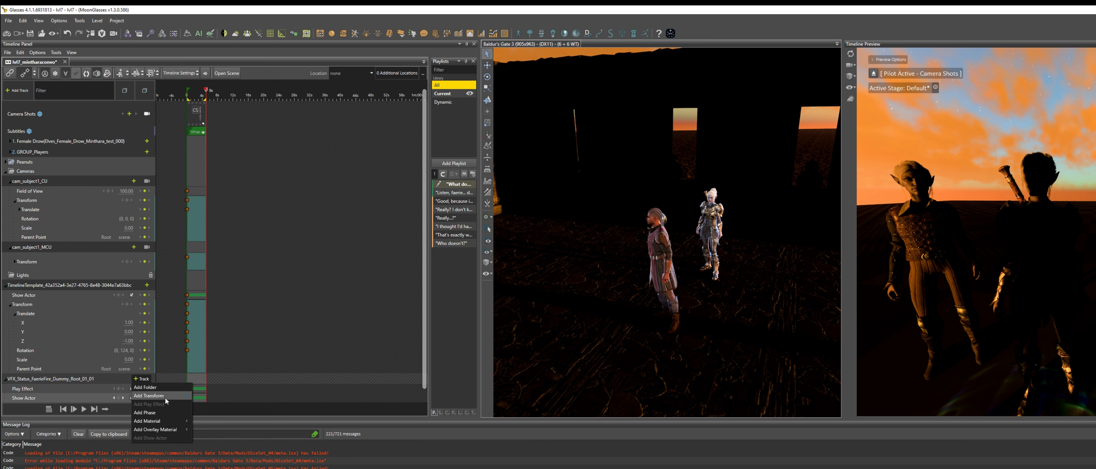
pyautogui.click(200, 395)
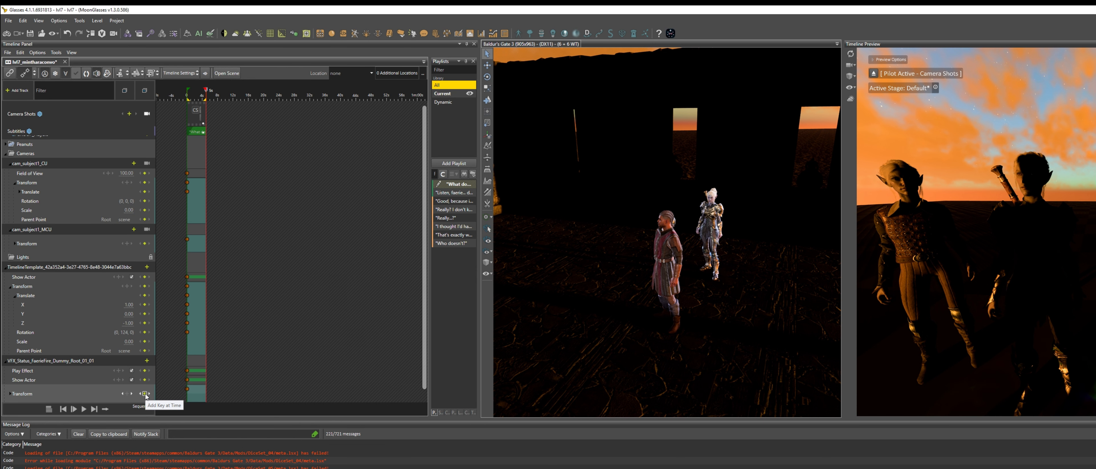
# Move the Faerie Fire effect's Scale key to the start of the timeline and set its value to 2
pyautogui.click(10, 394)
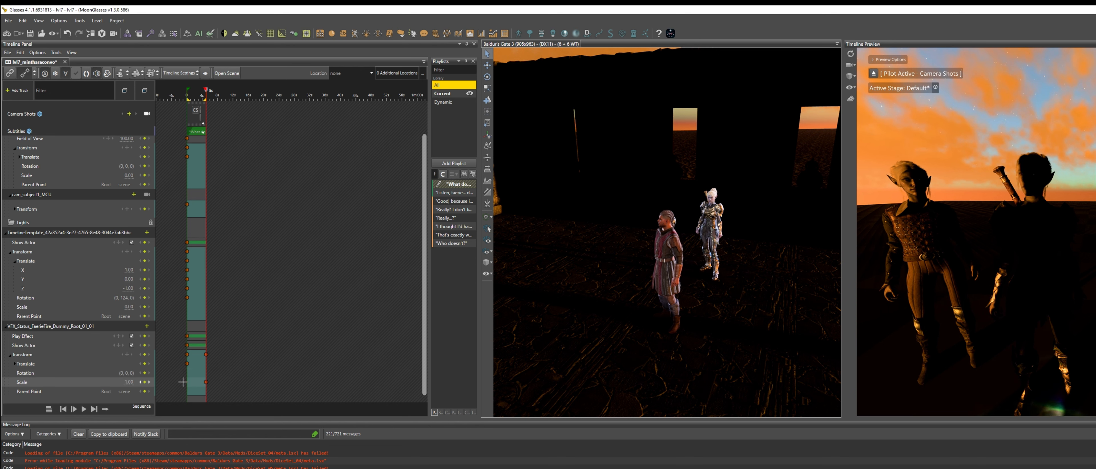
pyautogui.moveTo(204, 383); pyautogui.dragTo(187, 383)
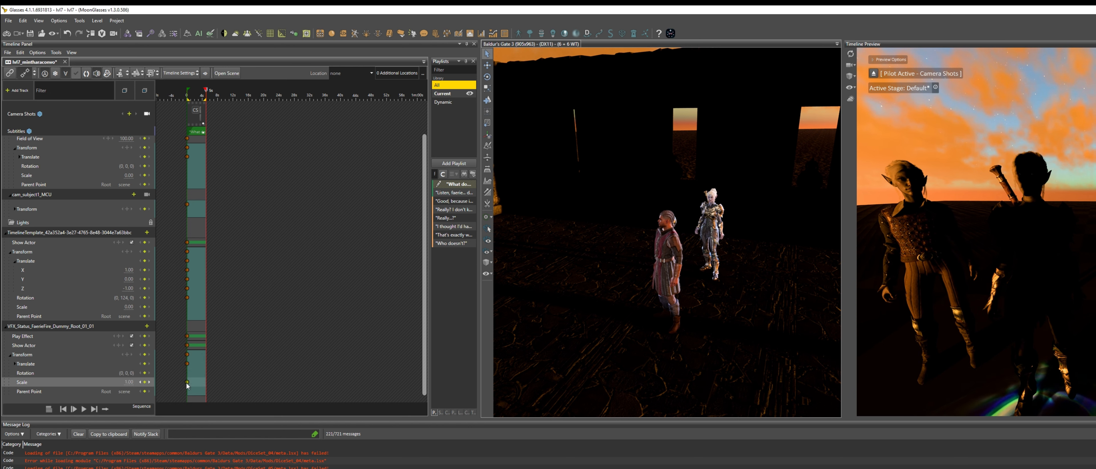
pyautogui.rightClick(187, 383)
pyautogui.moveTo(224, 390)
pyautogui.write('2')
pyautogui.press('Return')
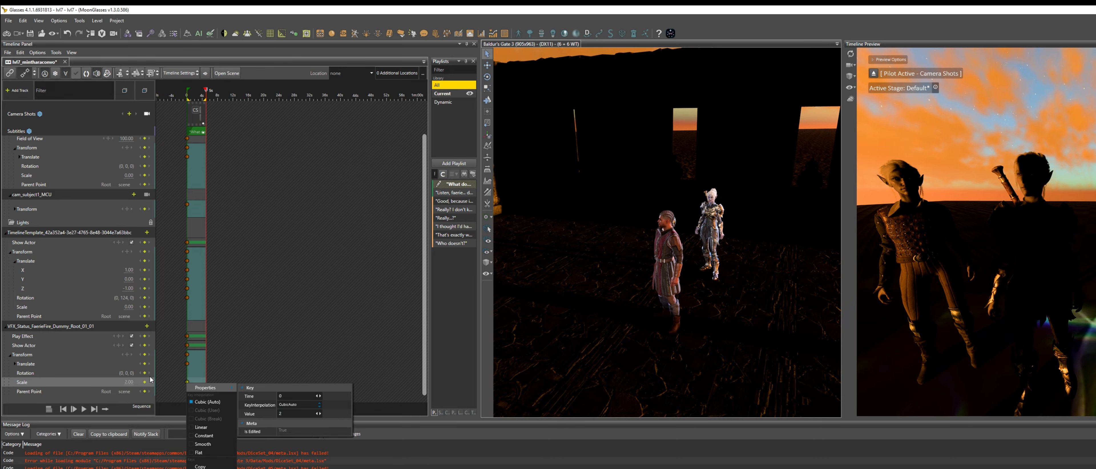
# Expand the Faerie Fire effect's Translate axes and set its first Y key to 2
pyautogui.click(15, 365)
pyautogui.click(16, 364)
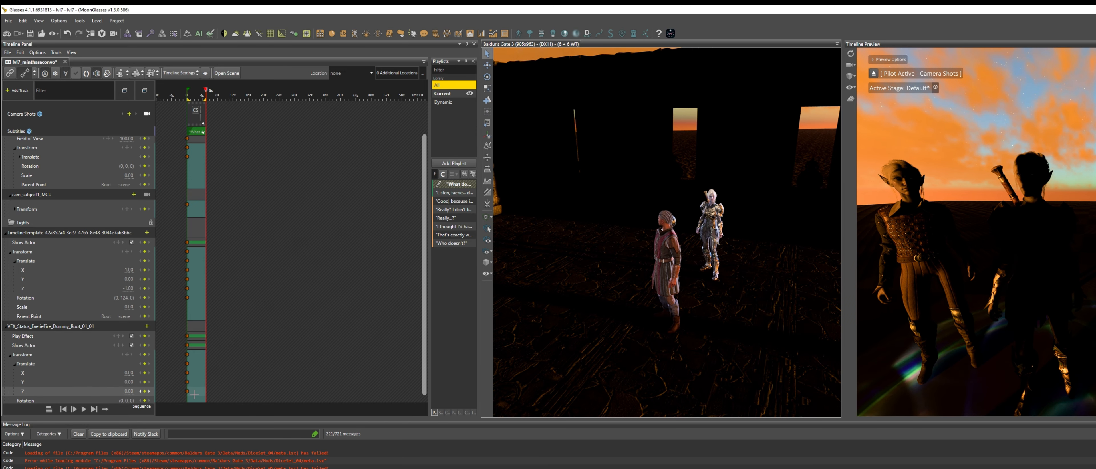
pyautogui.click(187, 383)
pyautogui.rightClick(187, 382)
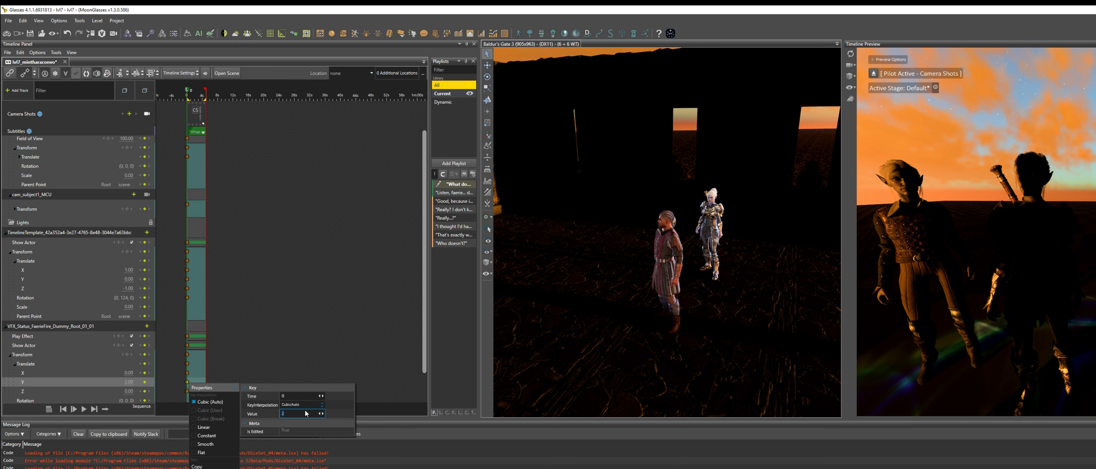
pyautogui.click(300, 335)
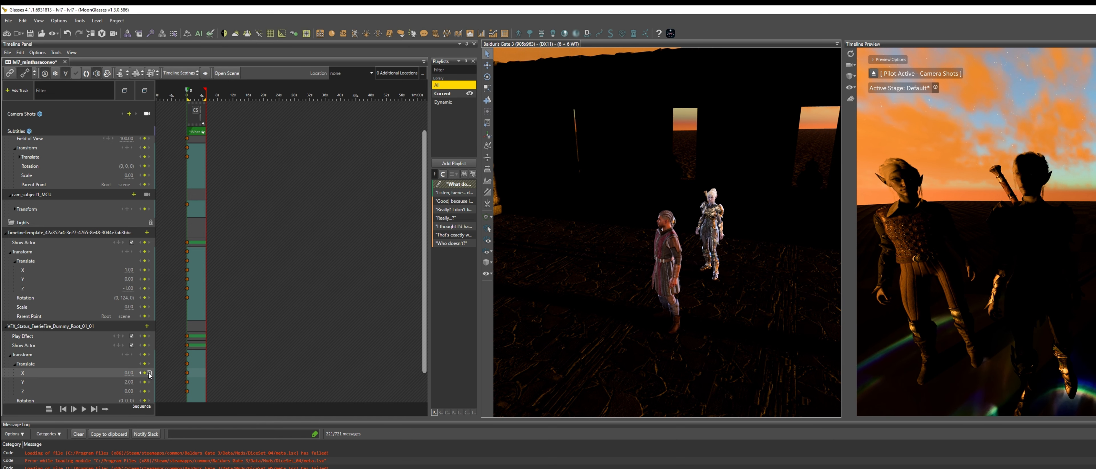
# Set the Faerie Fire effect's first translate keys to X 1 and Z -1 to match the added drow's position
pyautogui.rightClick(188, 372)
pyautogui.moveTo(210, 377)
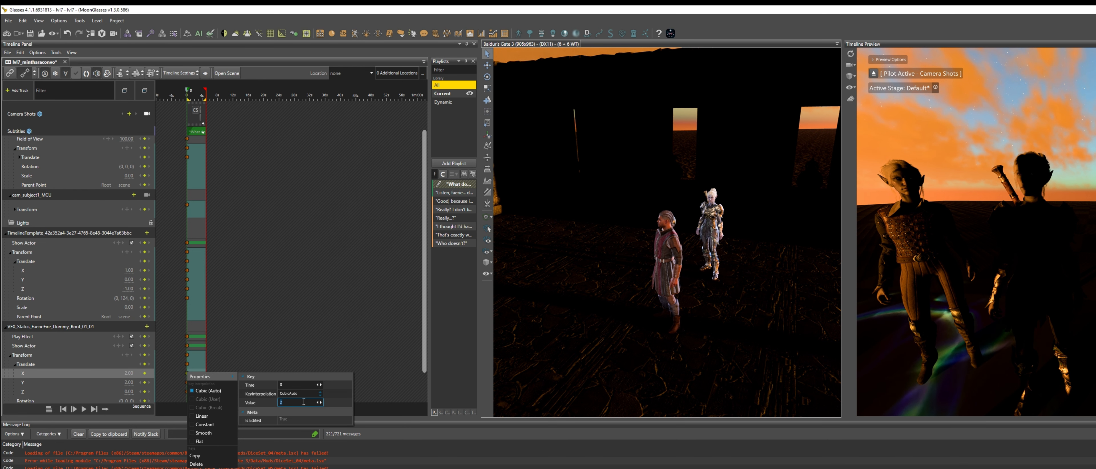
pyautogui.click(268, 344)
pyautogui.click(187, 391)
pyautogui.rightClick(187, 391)
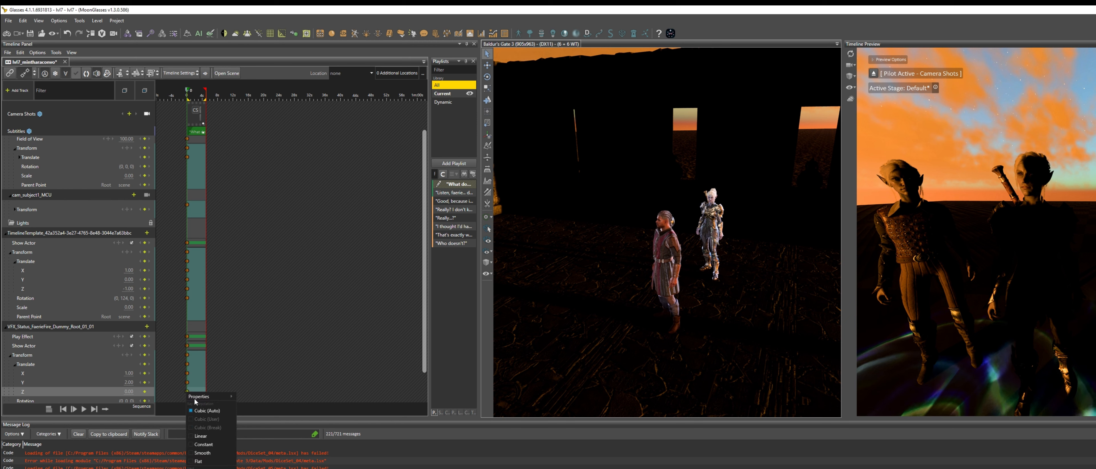
pyautogui.moveTo(197, 398)
pyautogui.click(308, 422)
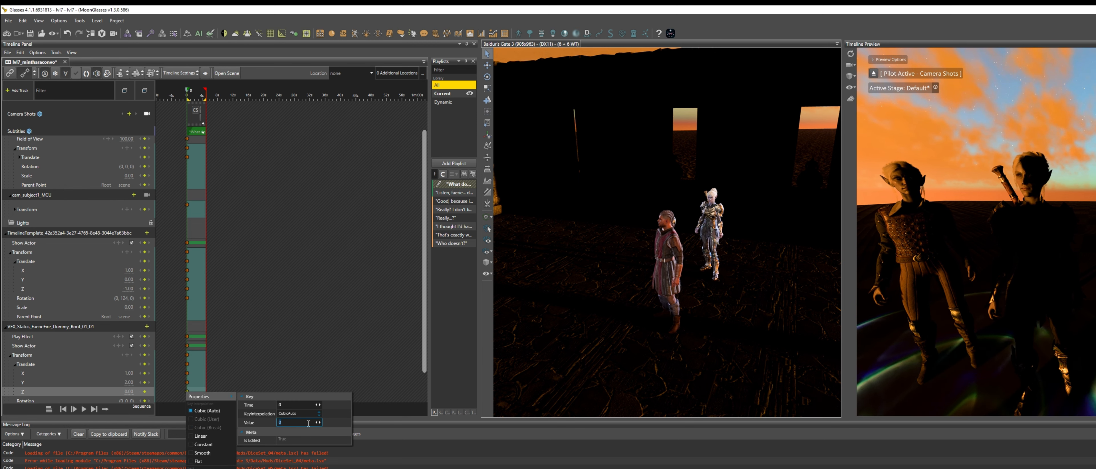
pyautogui.write('-1')
pyautogui.press('Return')
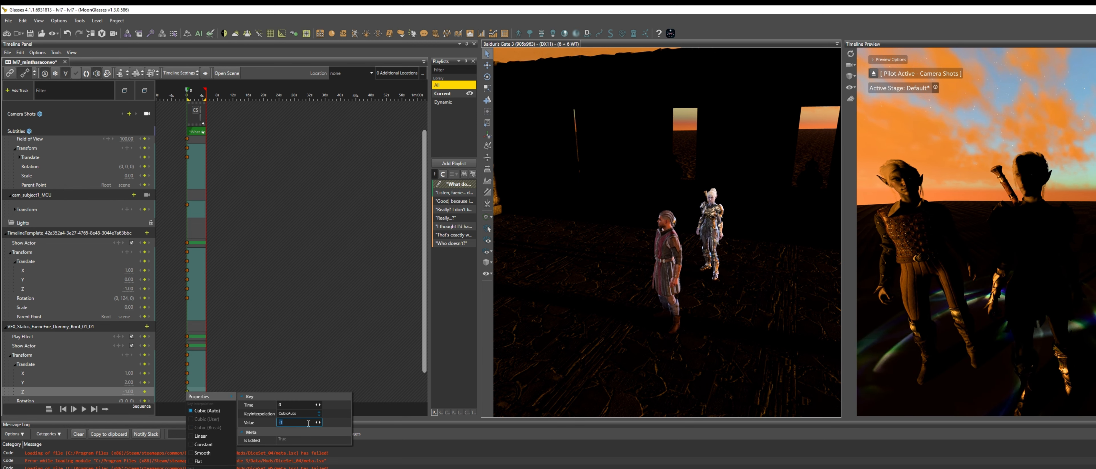
pyautogui.click(293, 332)
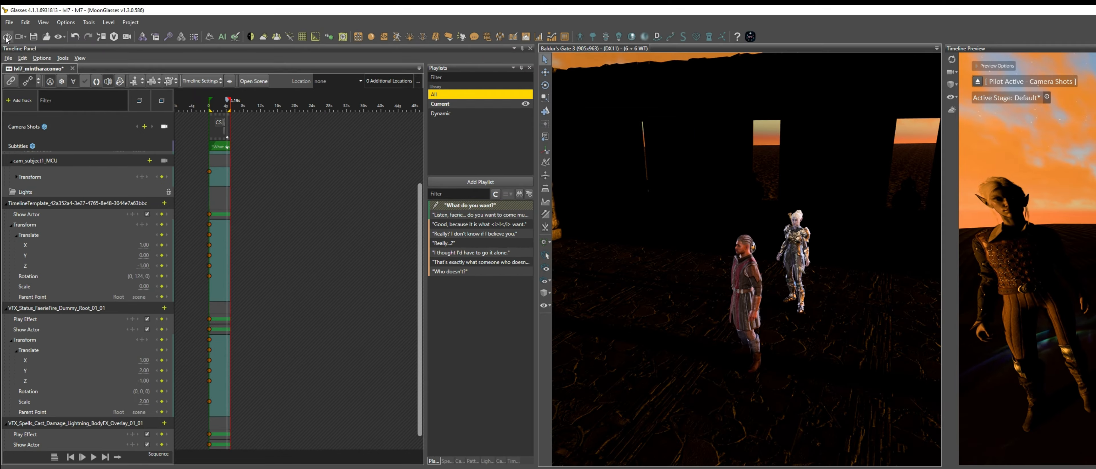
# Start the conversation with the drow in game mode and widen the game viewport over the timeline preview
pyautogui.click(7, 38)
pyautogui.click(728, 345)
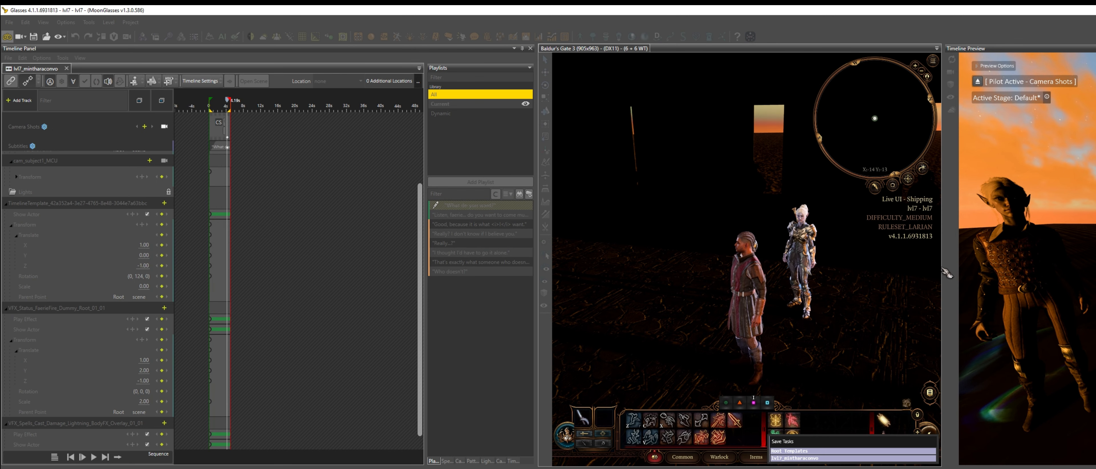
pyautogui.moveTo(941, 266); pyautogui.dragTo(1091, 266)
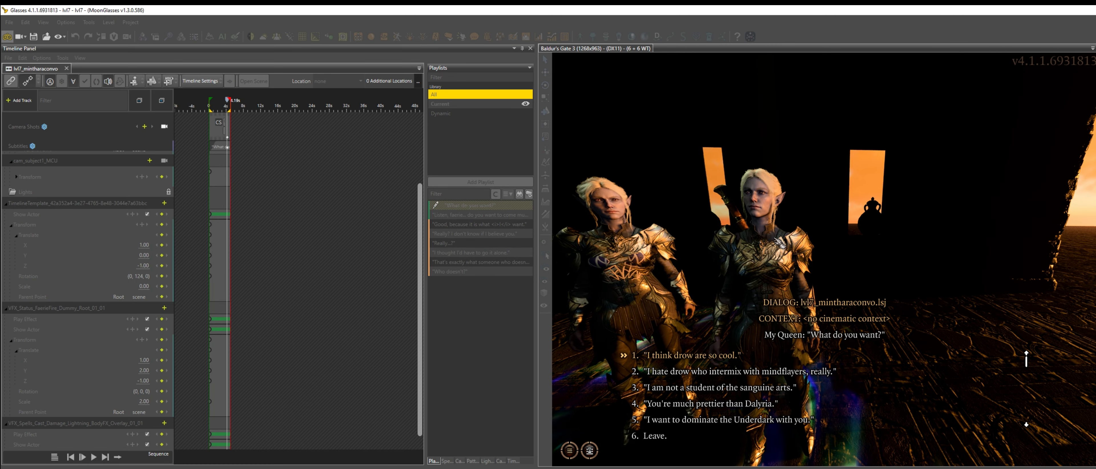
# Test the dialog in the game by choosing the reply "You're much prettier than Dalyria."
pyautogui.press('Down')
pyautogui.press('Up')
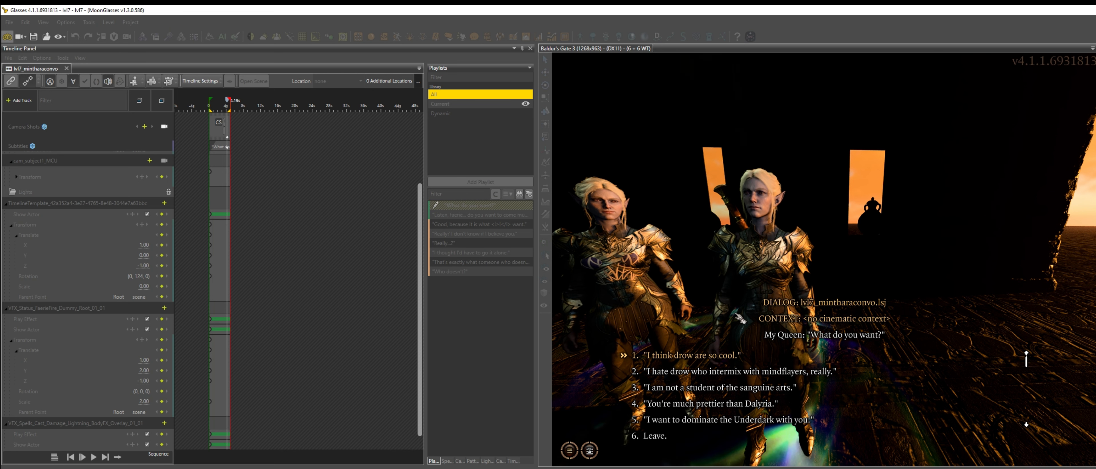
pyautogui.click(728, 408)
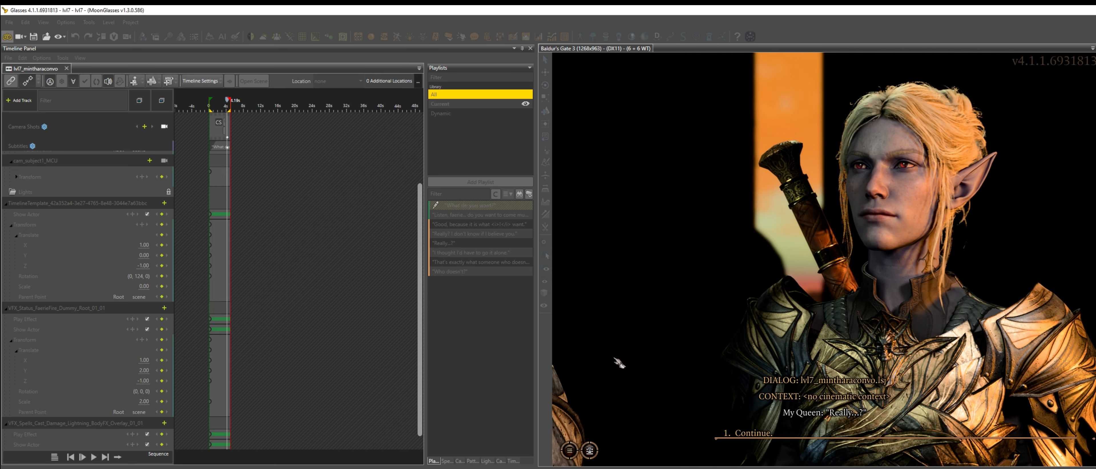
# Advance the conversation past the "Really...?" line and leave it
pyautogui.click(750, 438)
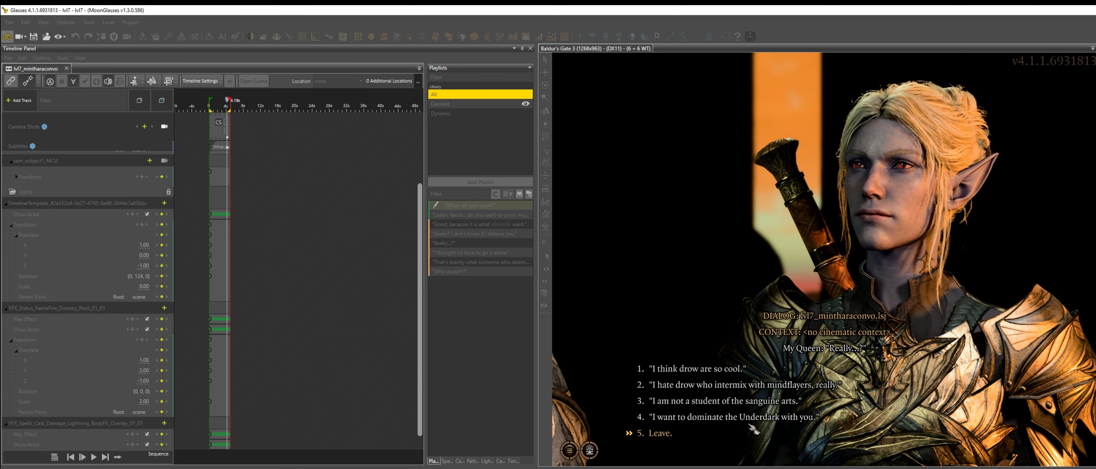
pyautogui.click(753, 431)
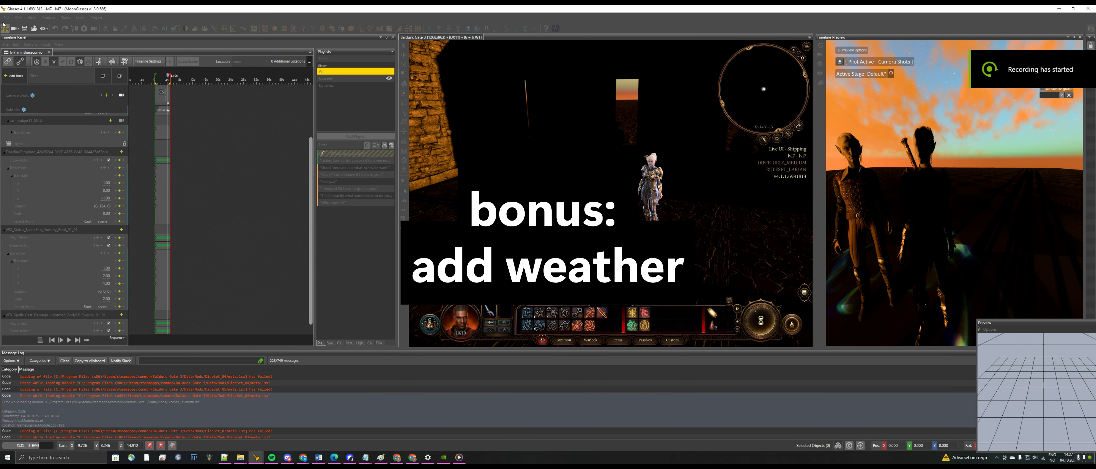
# Search the effect resources for "_rain" and add VFX_Environment_Rain_Water_Storm_01 to the timeline
pyautogui.click(126, 62)
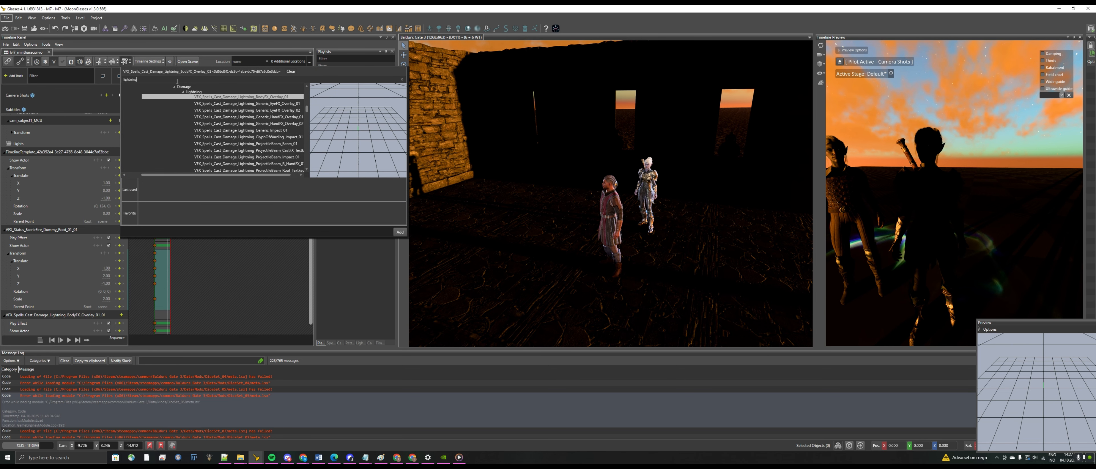
pyautogui.write('_rain')
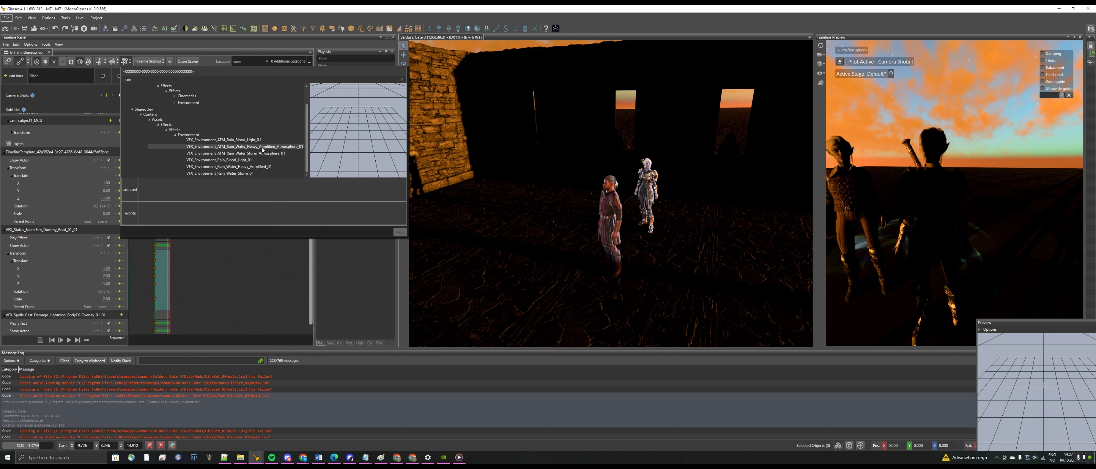
pyautogui.click(259, 140)
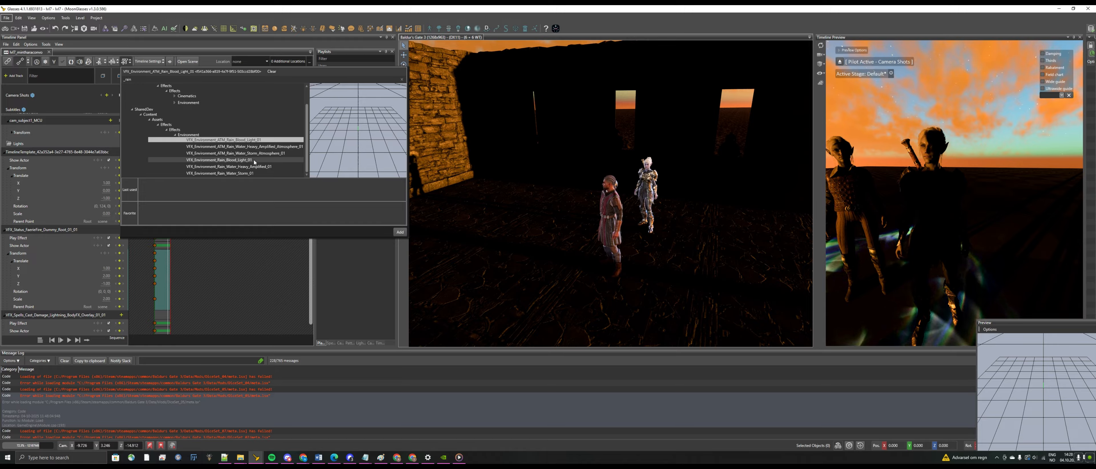
pyautogui.click(248, 174)
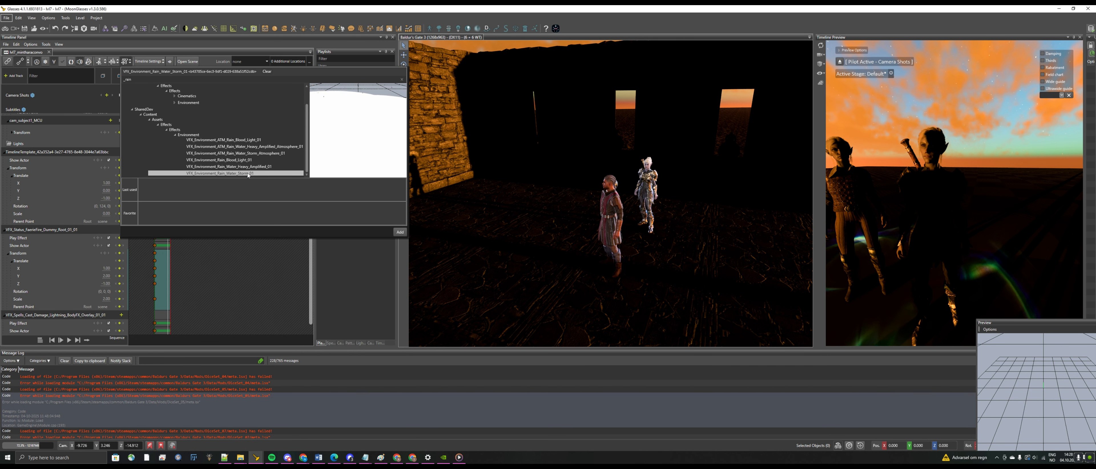
pyautogui.click(399, 232)
# Give the rain storm effect Play Effect and Show Actor tracks
pyautogui.click(121, 325)
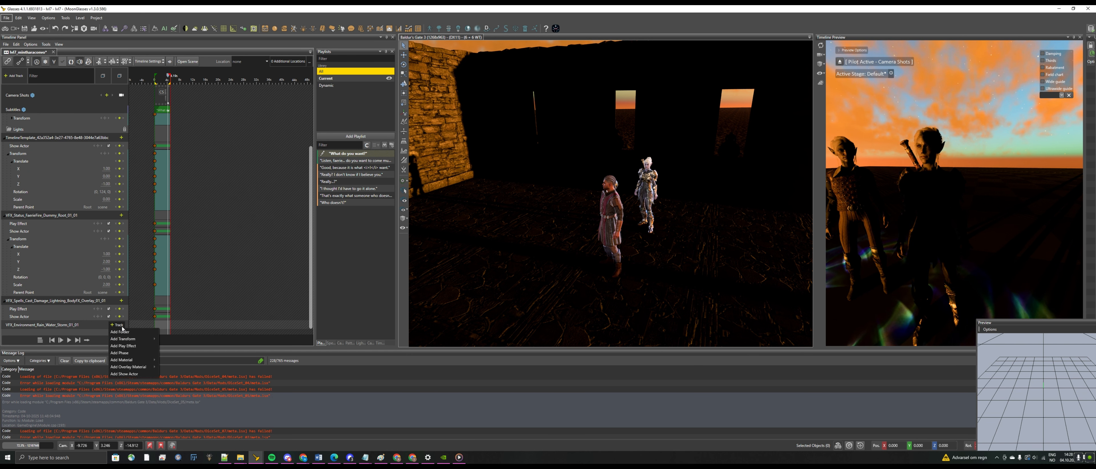
pyautogui.click(132, 347)
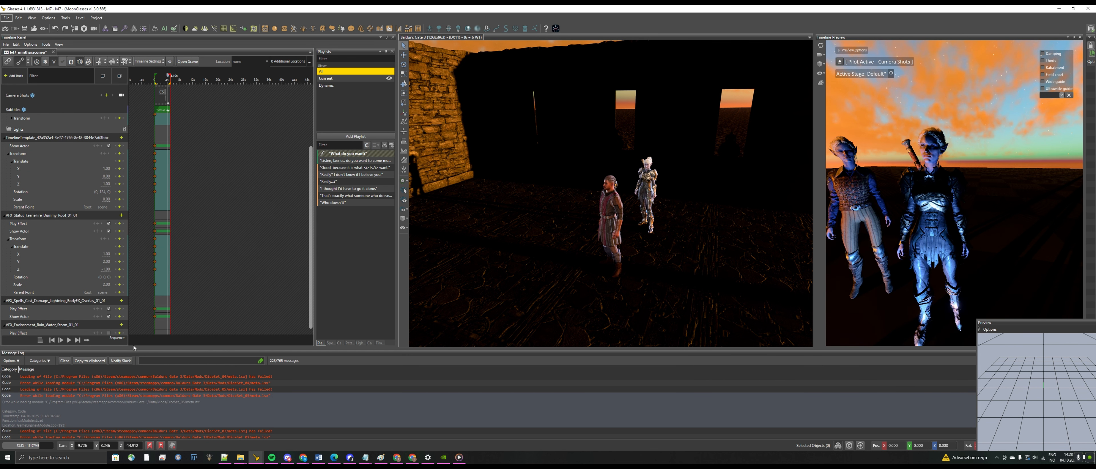
pyautogui.click(121, 325)
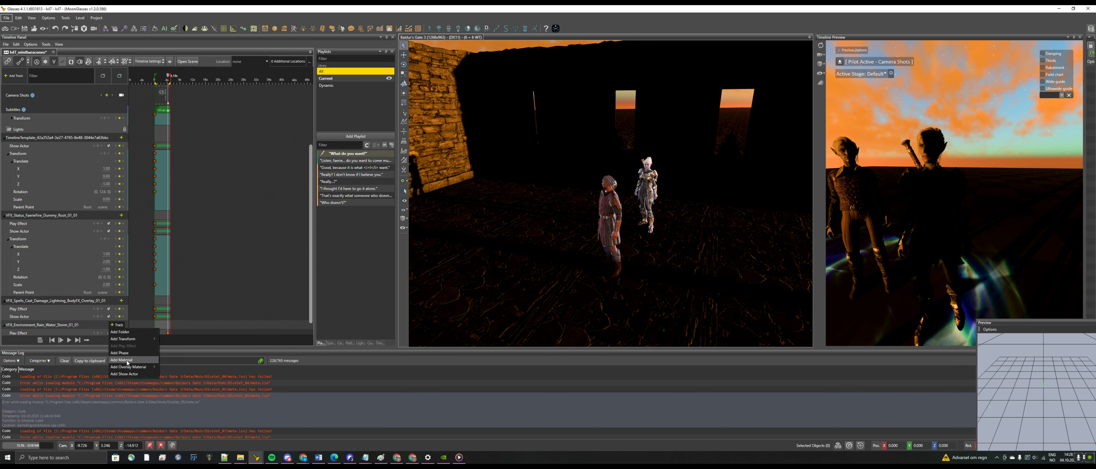
pyautogui.click(130, 375)
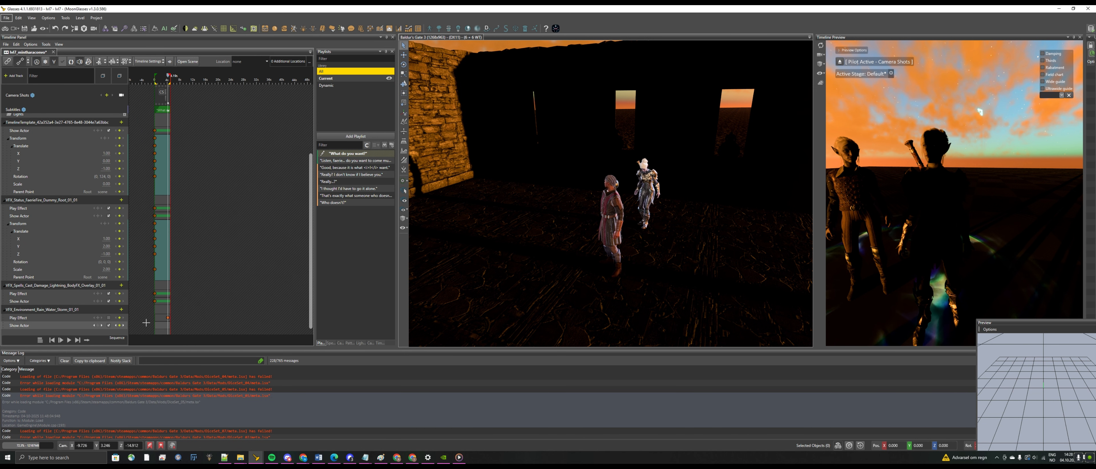
# Try moving the rain effect's Play Effect key to the timeline start and toggling its state, and undo those edits
pyautogui.scroll(3, 145, 322)
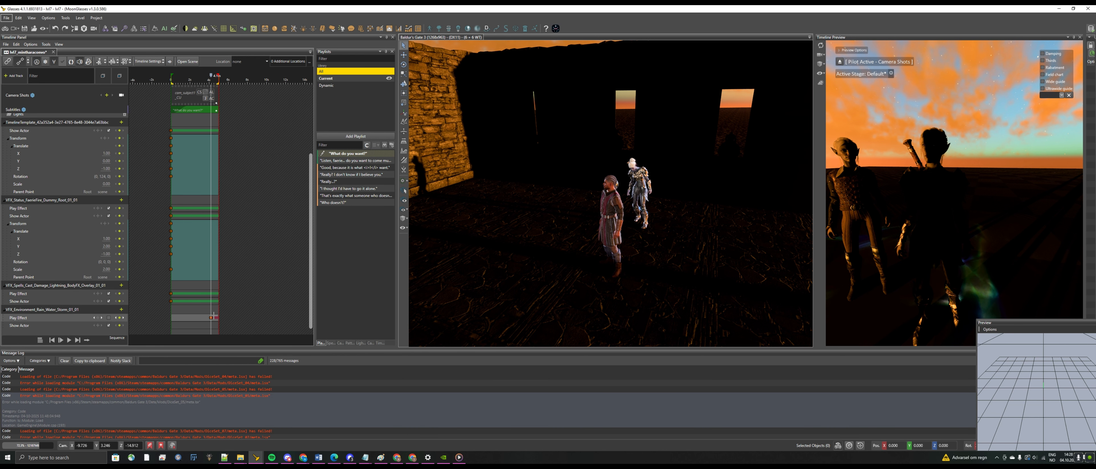
pyautogui.moveTo(211, 318); pyautogui.dragTo(164, 315)
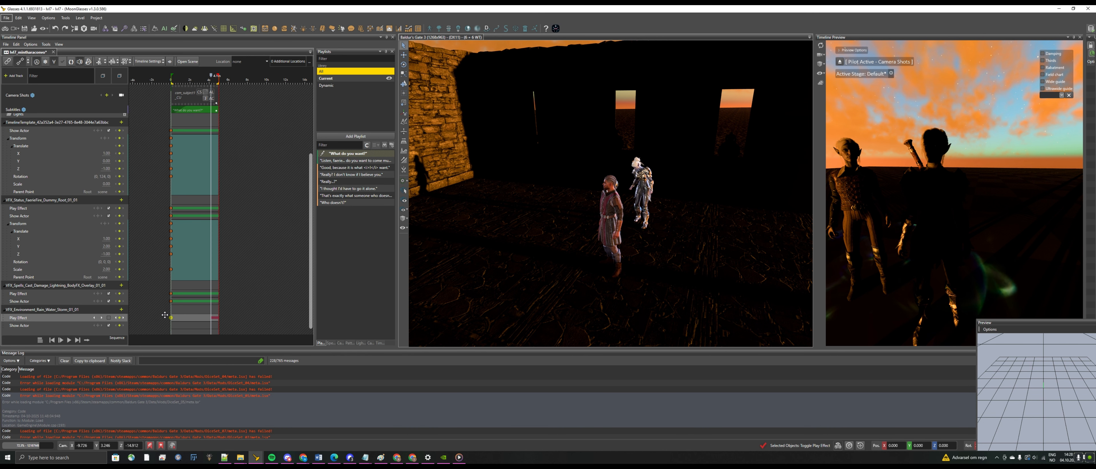
pyautogui.click(109, 318)
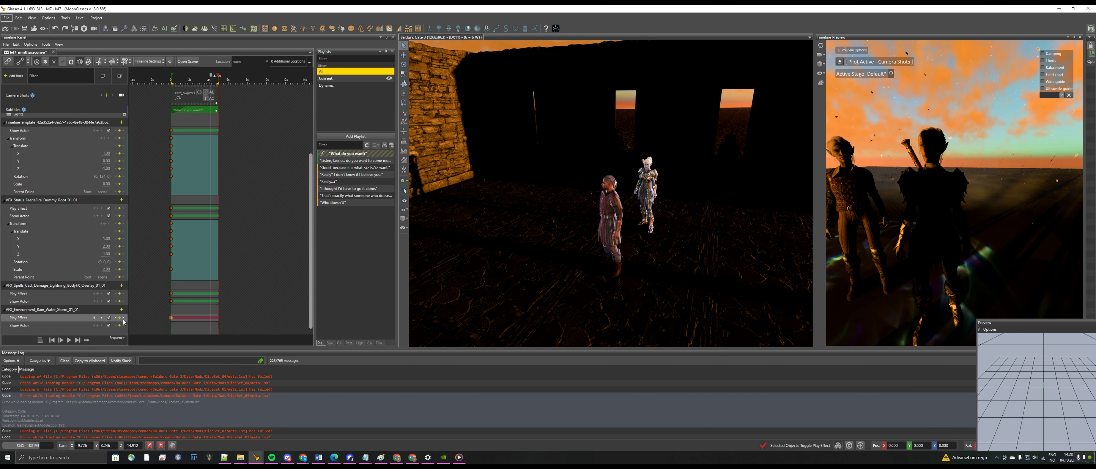
pyautogui.click(109, 317)
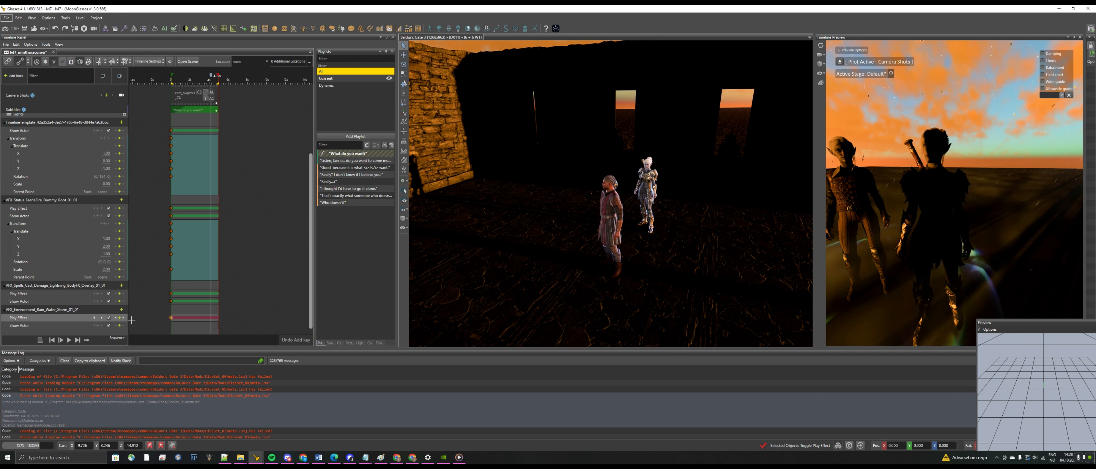
pyautogui.press('Home')
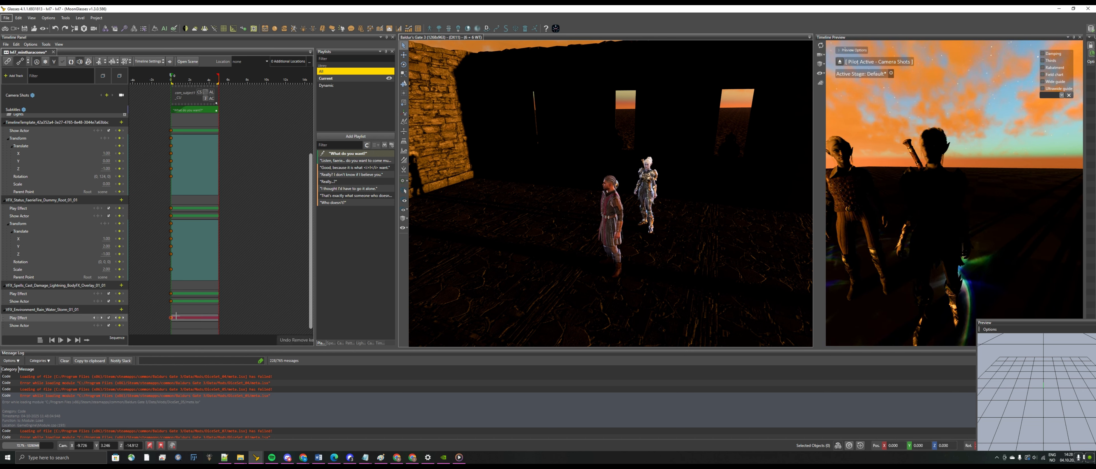
pyautogui.hotkey('ctrl', 'z')
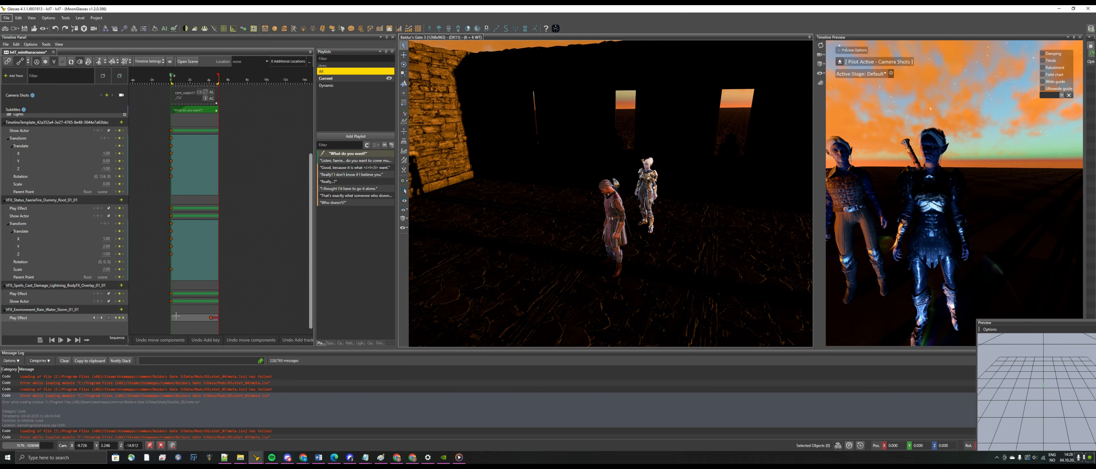
# Enable Play Effect for the rain storm at the timeline start and add a Show Actor track to it
pyautogui.click(109, 318)
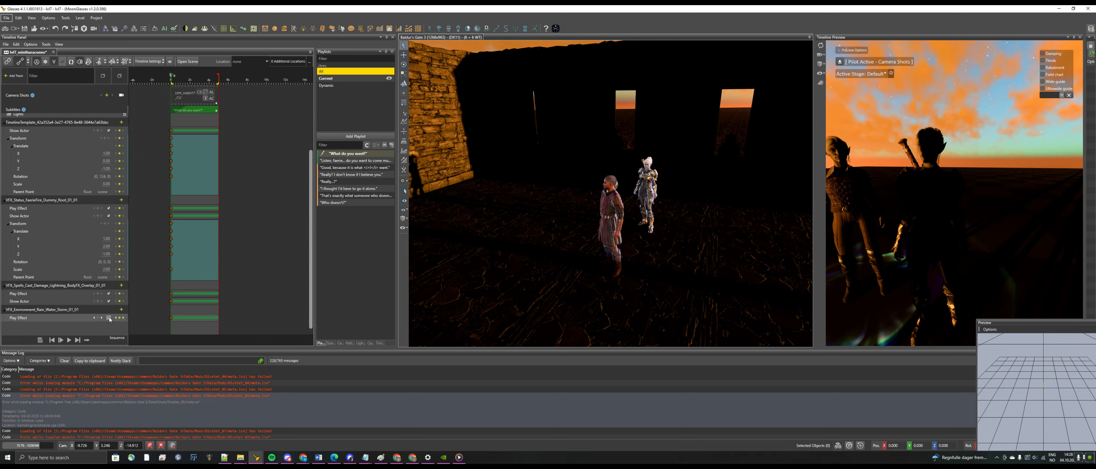
pyautogui.rightClick(109, 306)
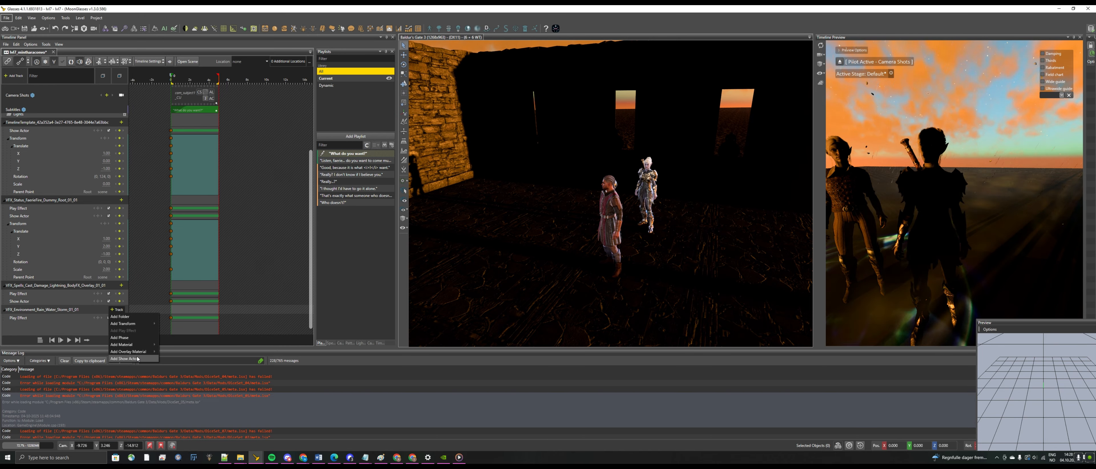
pyautogui.click(127, 341)
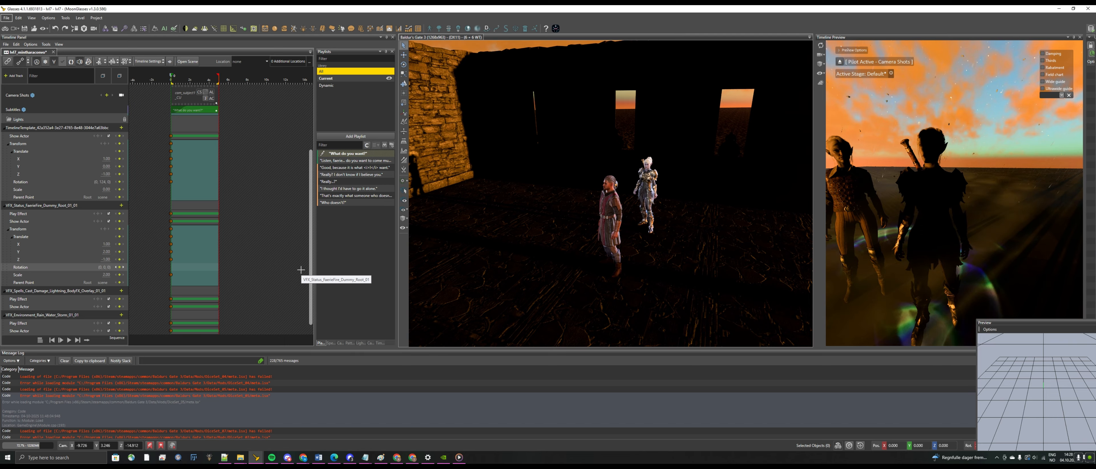
# Save the timeline changes while entering game mode, and check the rain in the conversation before leaving it
pyautogui.click(5, 28)
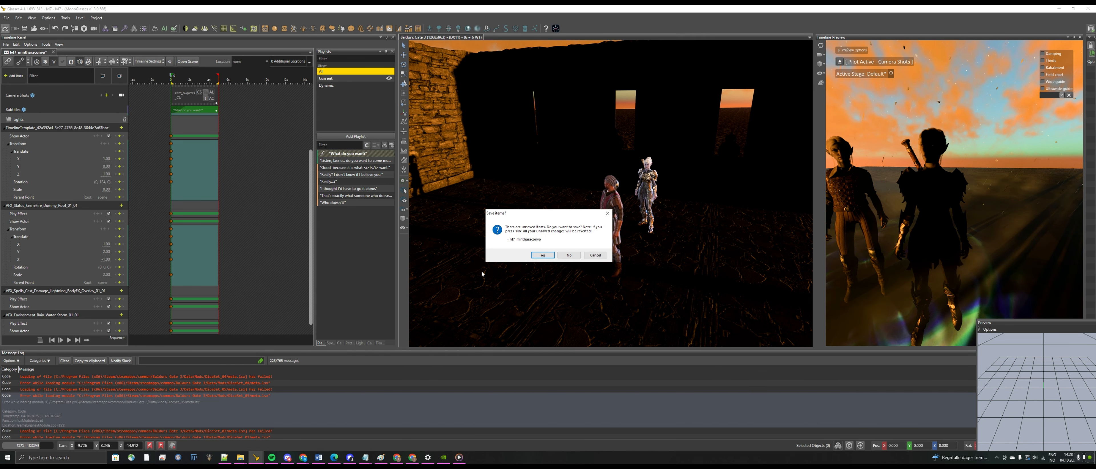
pyautogui.click(542, 255)
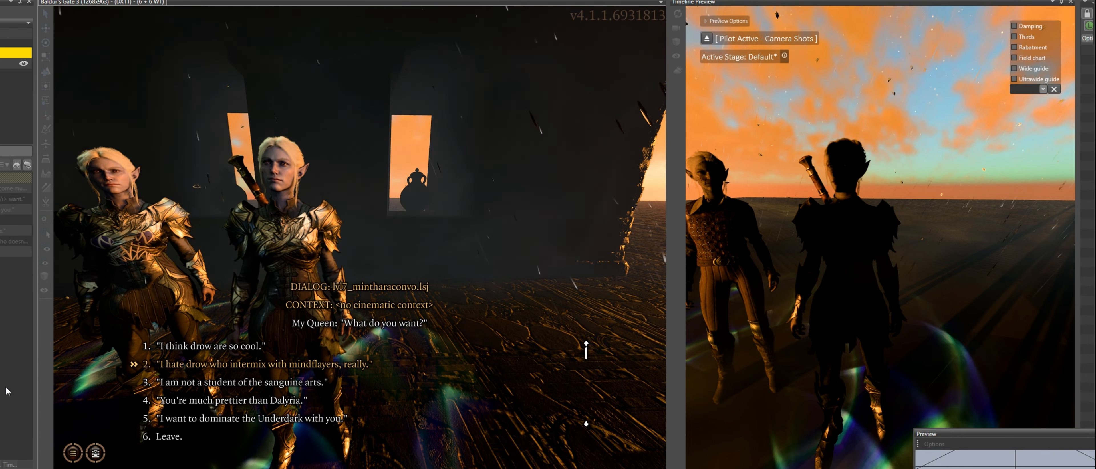
pyautogui.click(177, 441)
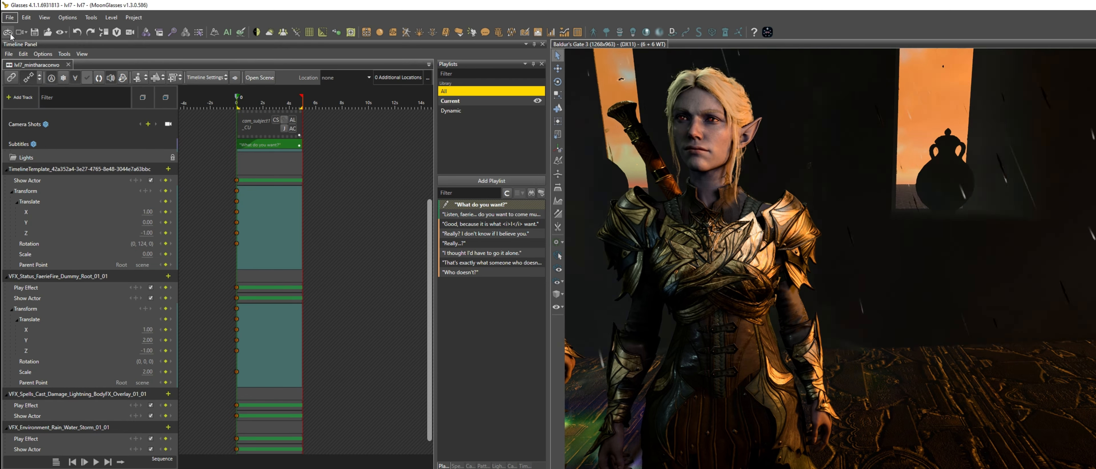
# Return from game mode to the editor and open the "Good, because it is what I want" line from the playlist
pyautogui.click(12, 35)
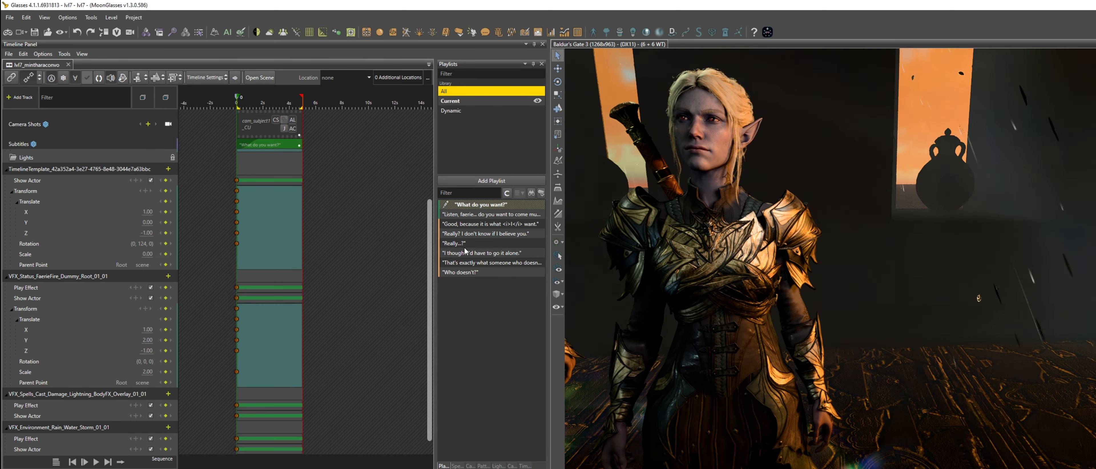
pyautogui.doubleClick(470, 224)
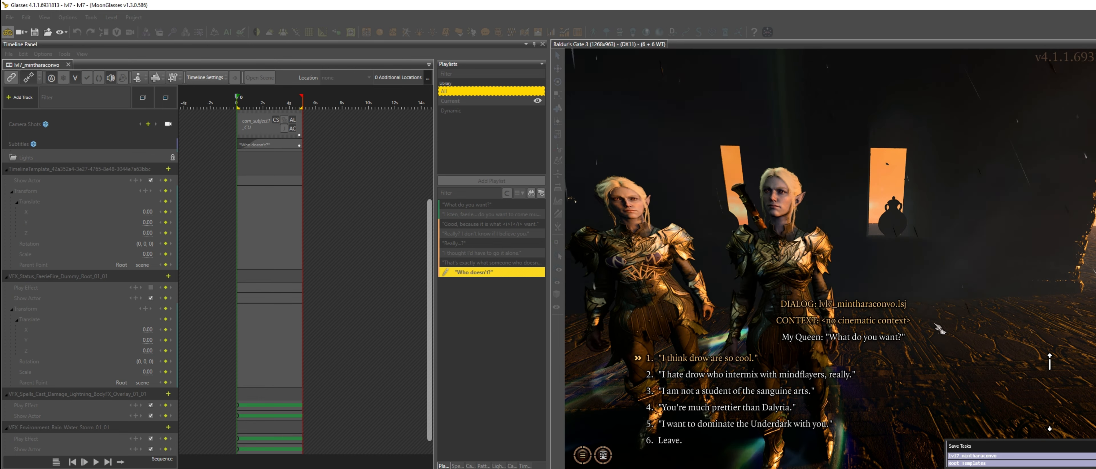
# Test the rain in the game dialog by choosing the reply "I think drow are so cool."
pyautogui.click(743, 362)
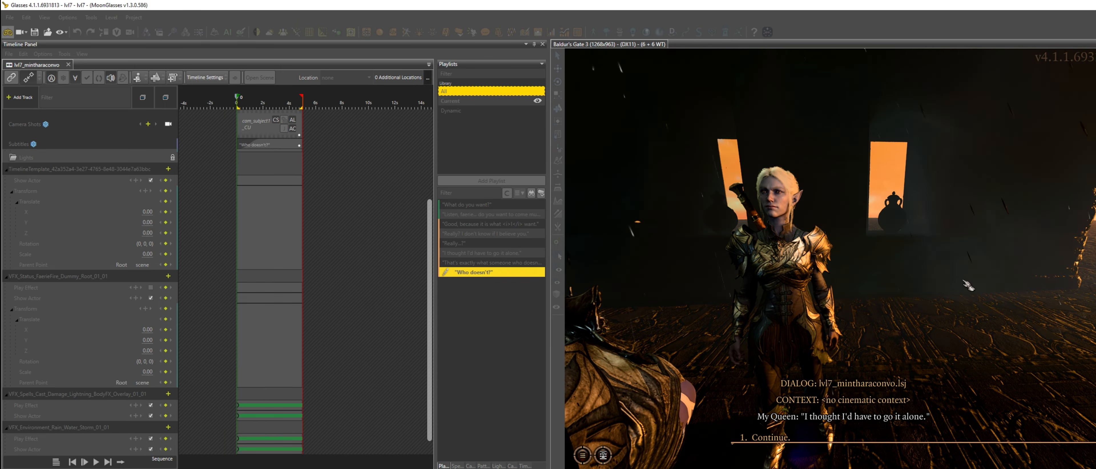